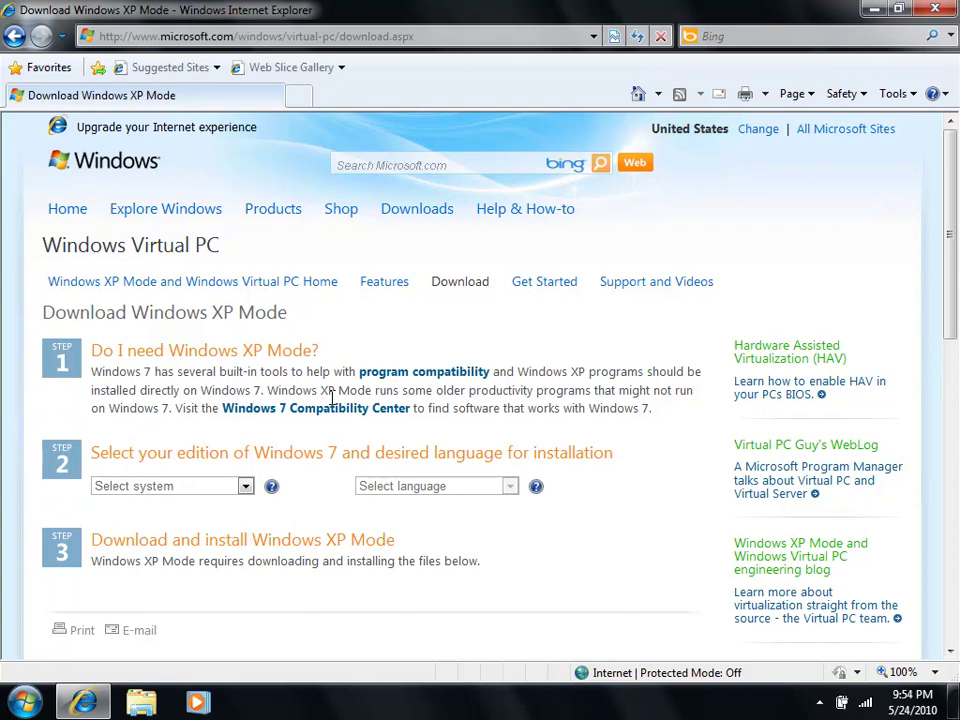
Step: Choose the Enterprise 32-bit edition and English language on the Windows XP Mode download page
{"action": "left_click", "coordinate": [245, 486]}
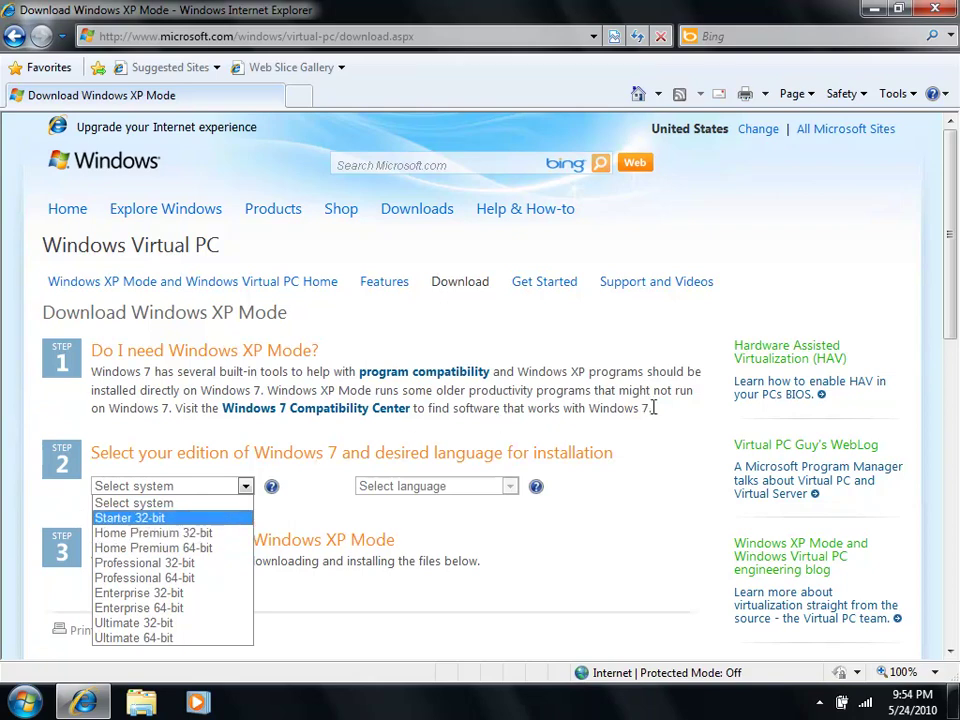
{"action": "left_click_drag", "start_coordinate": [947, 279], "coordinate": [947, 356]}
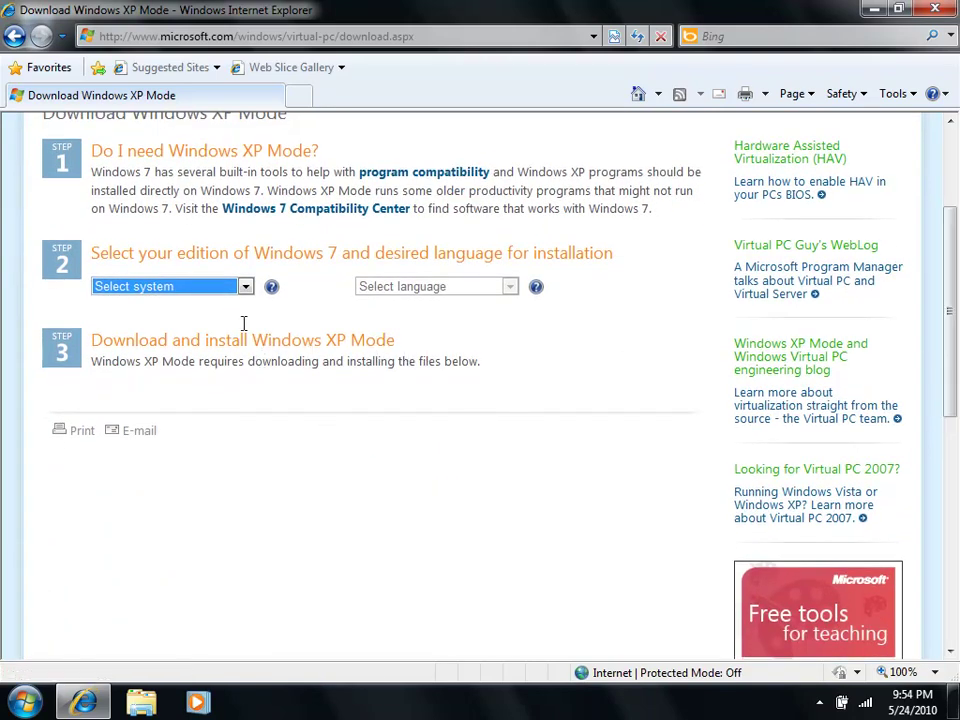
{"action": "left_click", "coordinate": [240, 286]}
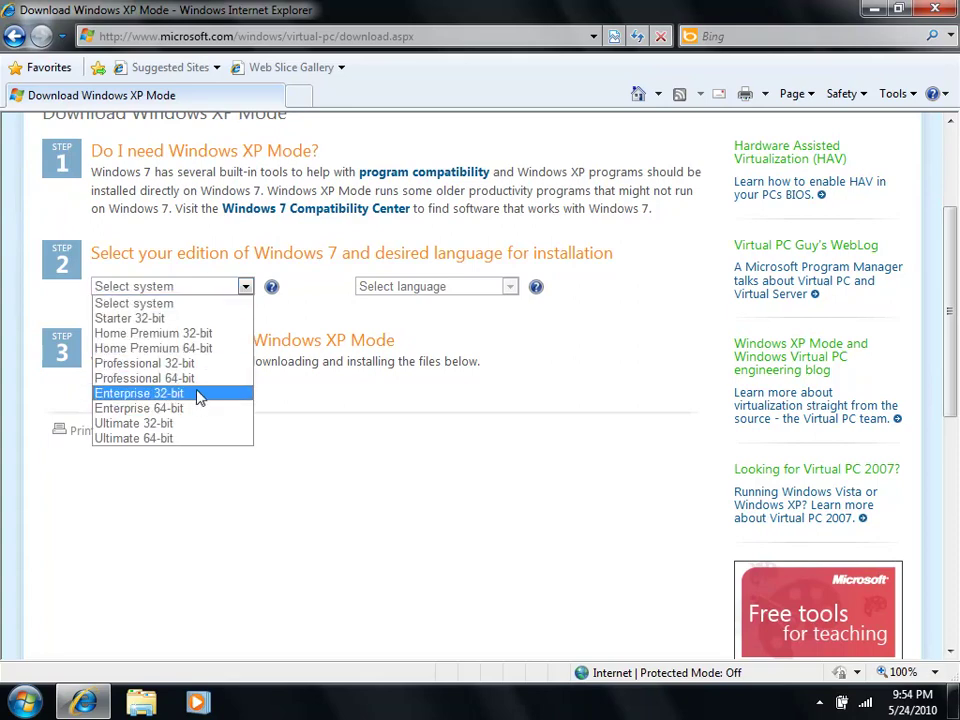
{"action": "left_click", "coordinate": [198, 394]}
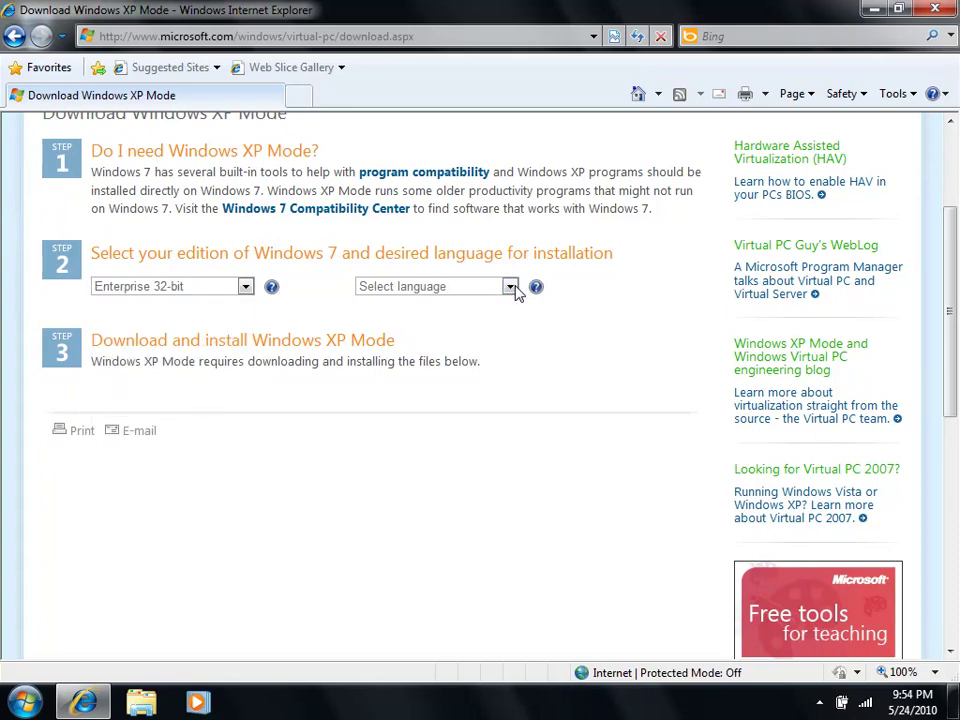
{"action": "left_click", "coordinate": [510, 286]}
{"action": "left_click", "coordinate": [400, 27]}
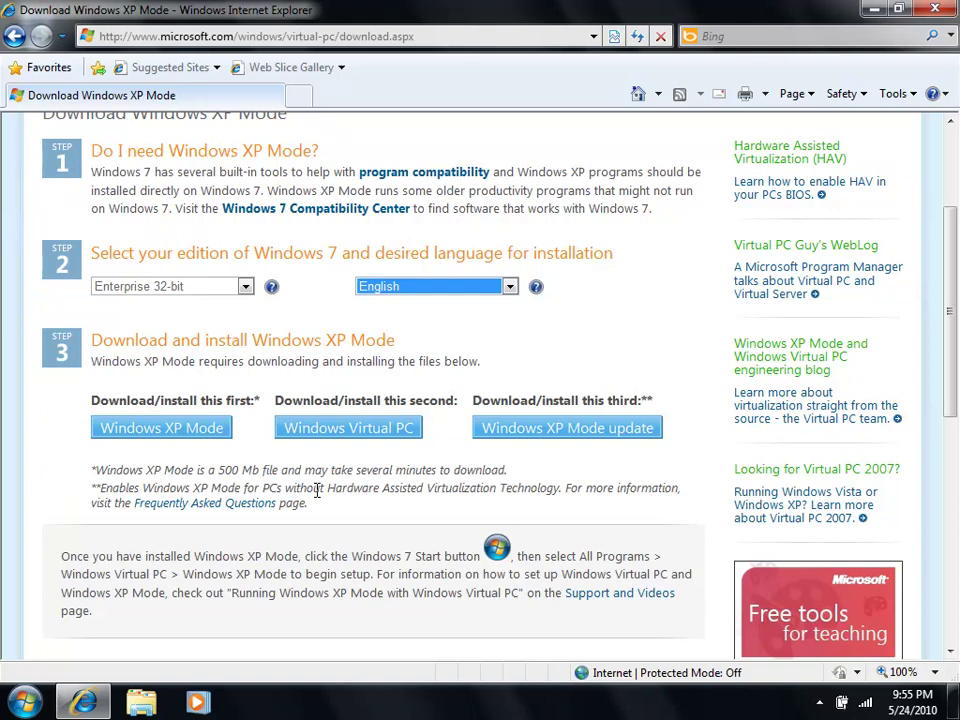
Step: Recheck the edition and language lists, keeping English, then minimize Internet Explorer to show the desktop
{"action": "left_click", "coordinate": [245, 286]}
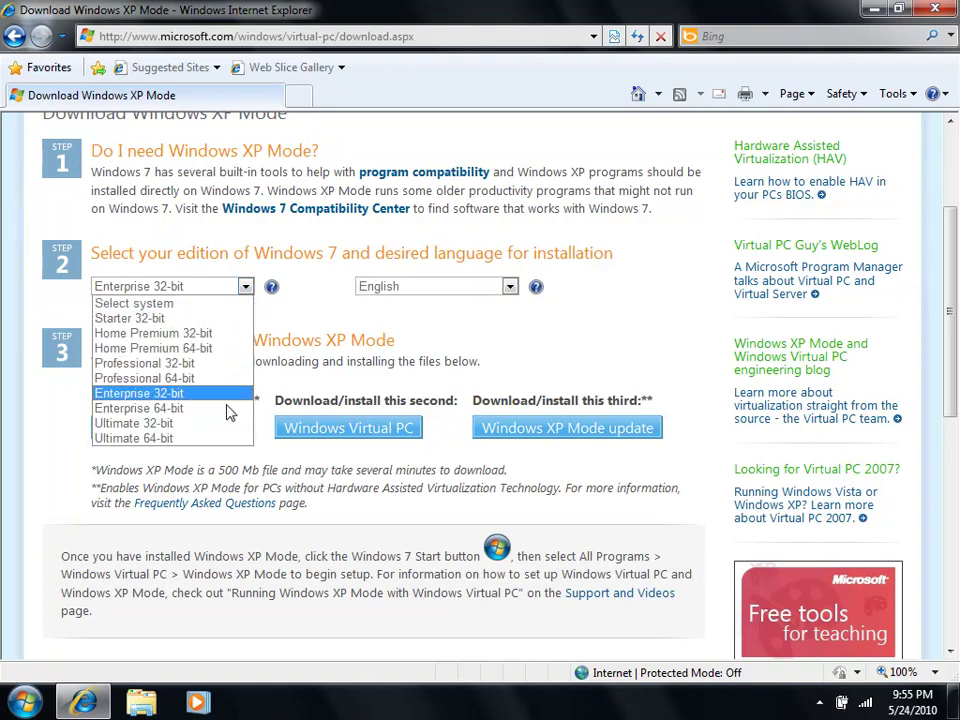
{"action": "left_click", "coordinate": [511, 287]}
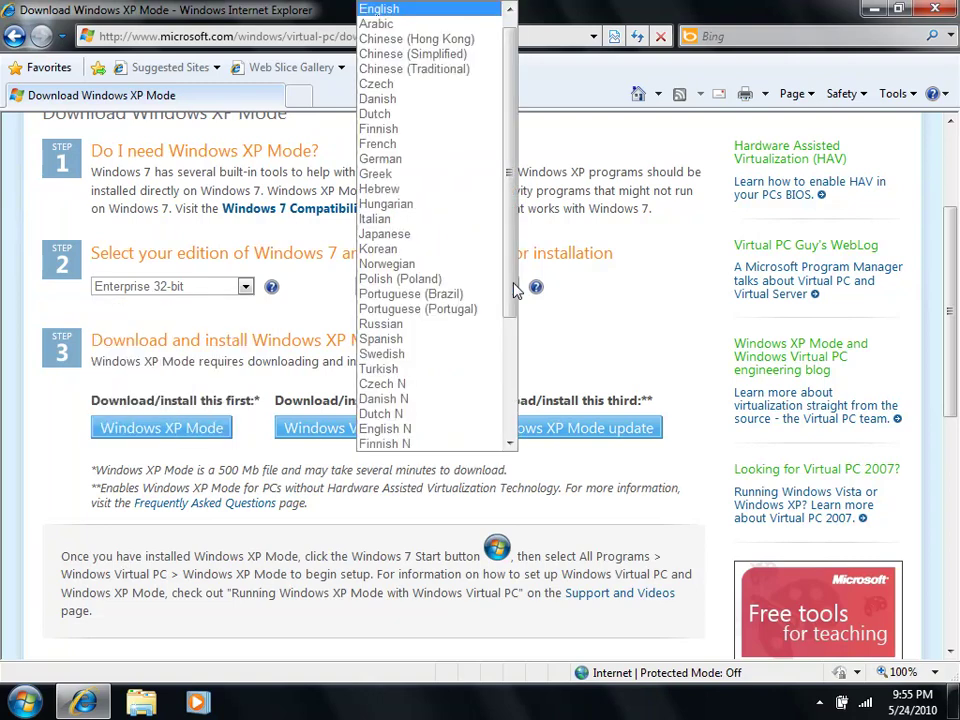
{"action": "left_click", "coordinate": [576, 294]}
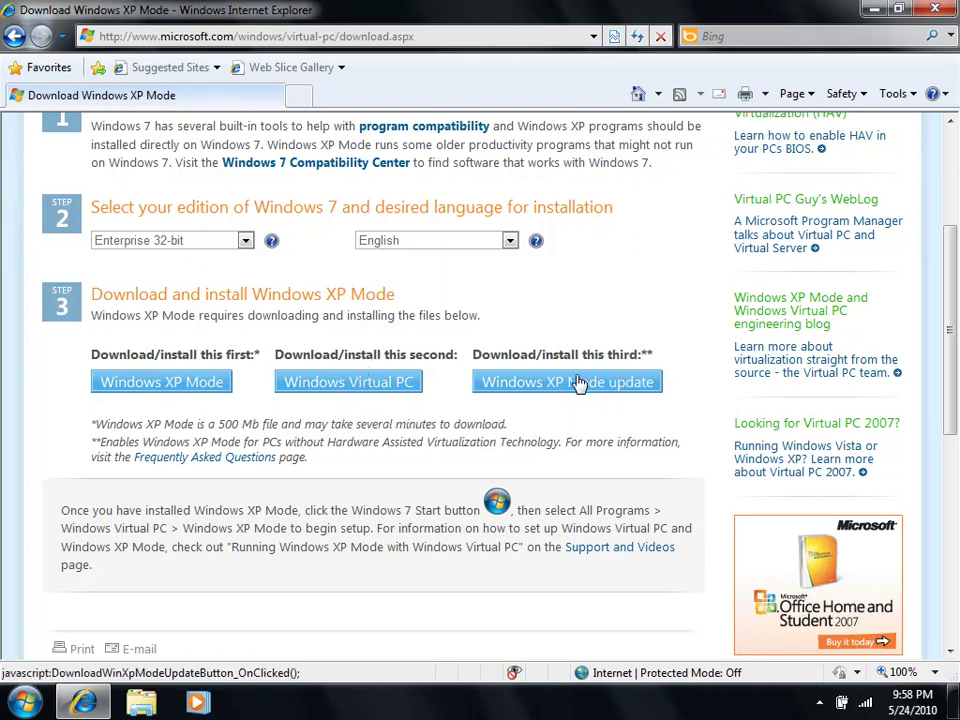
{"action": "left_click", "coordinate": [873, 10]}
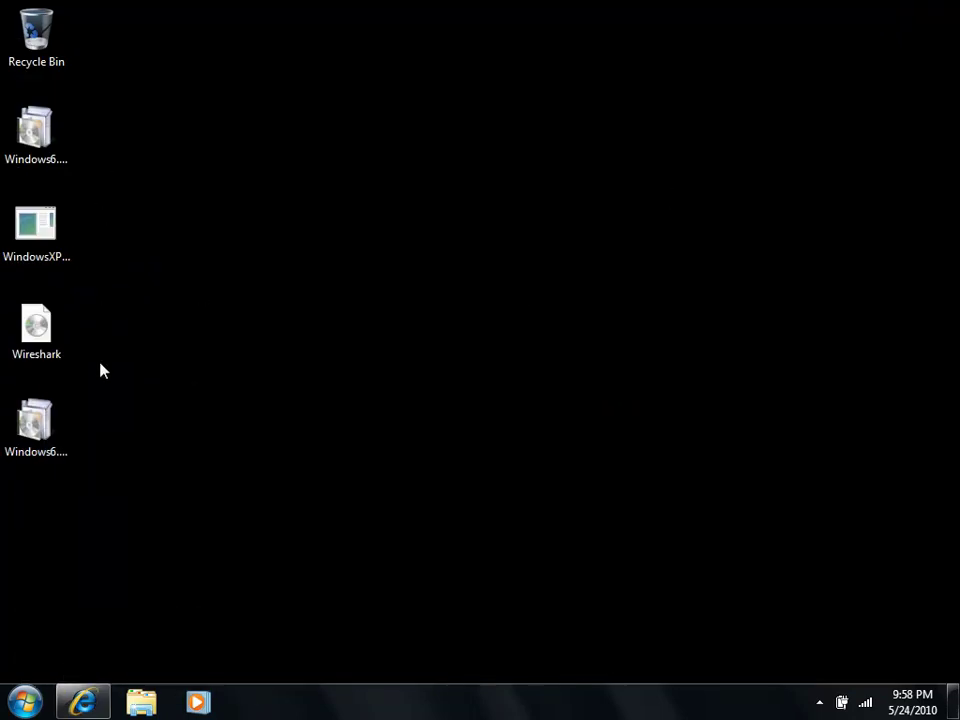
Step: Check the 469 MB WindowsXPMode_en-us installer's properties, then allow it to run
{"action": "left_click", "coordinate": [50, 235]}
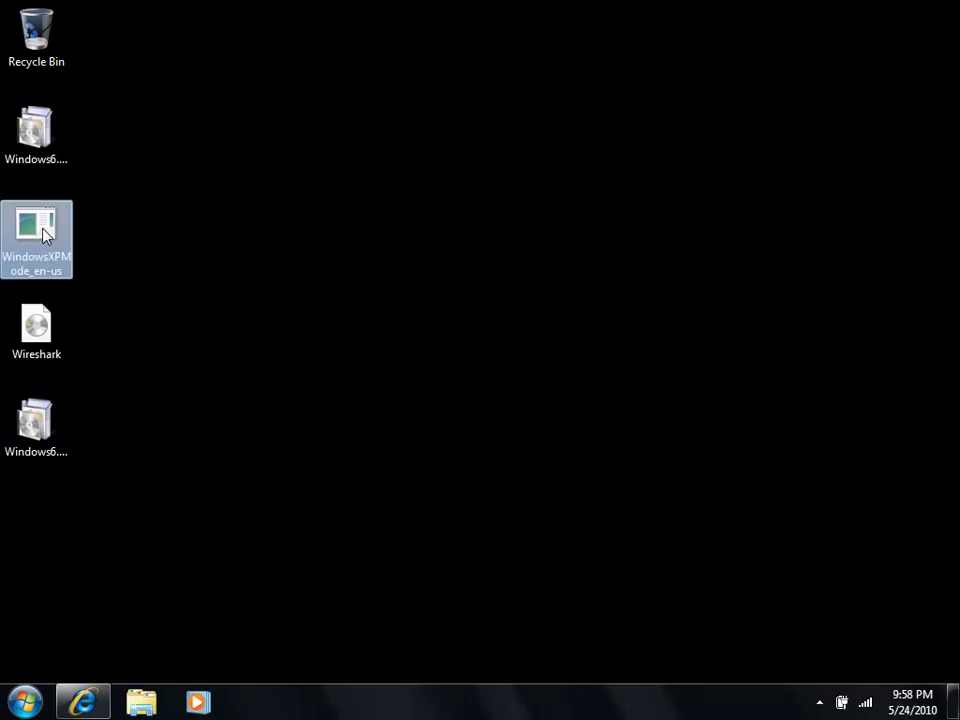
{"action": "right_click", "coordinate": [43, 229]}
{"action": "left_click", "coordinate": [122, 549]}
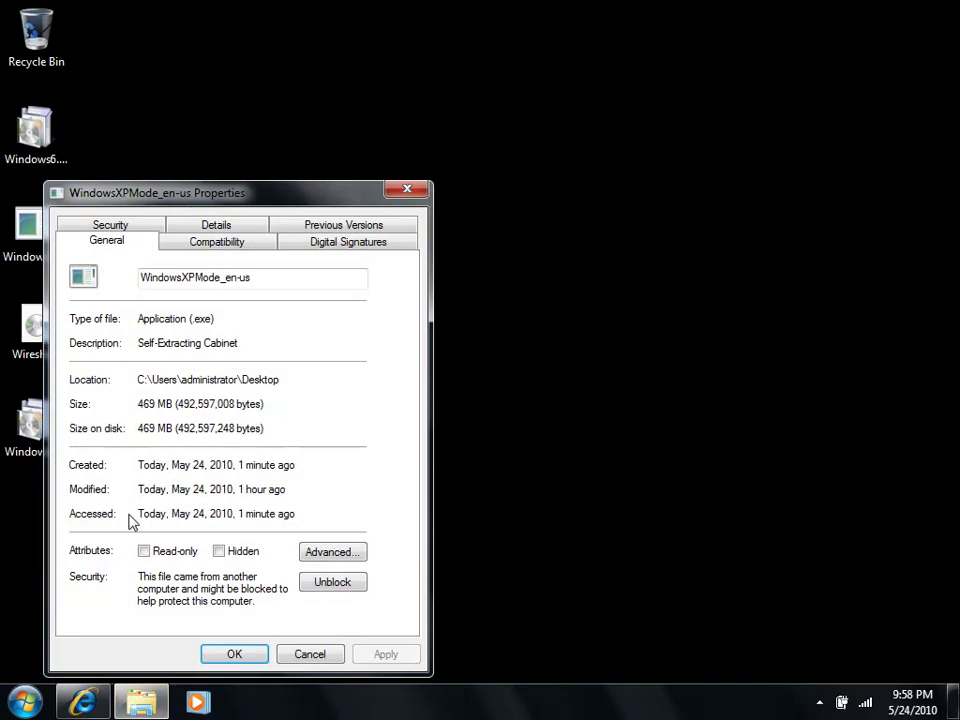
{"action": "double_click", "coordinate": [150, 406]}
{"action": "left_click", "coordinate": [312, 655]}
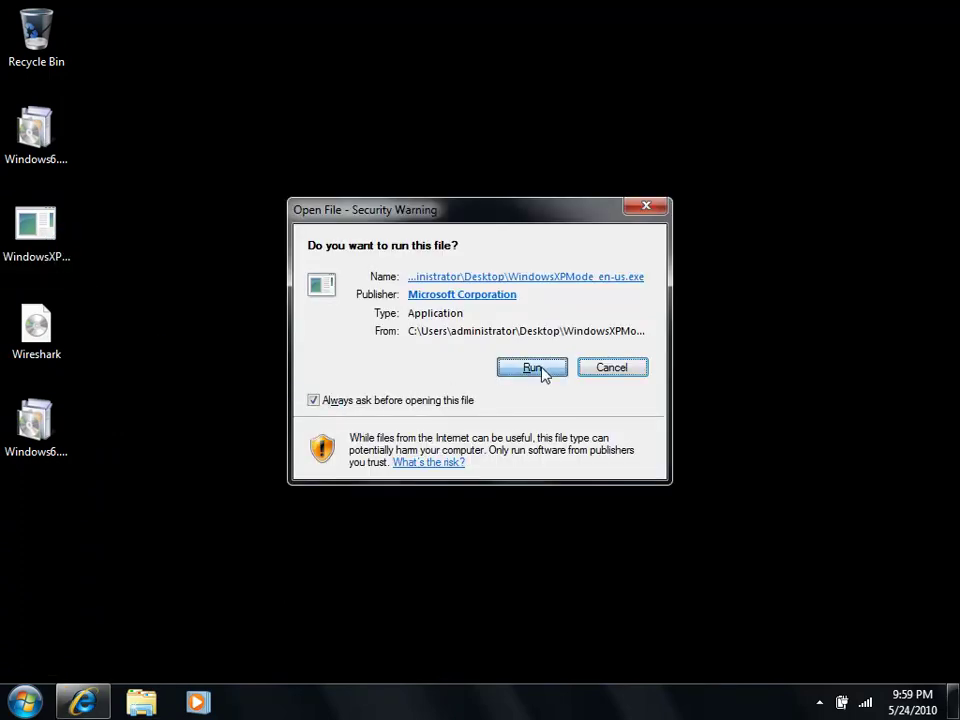
{"action": "left_click", "coordinate": [541, 370]}
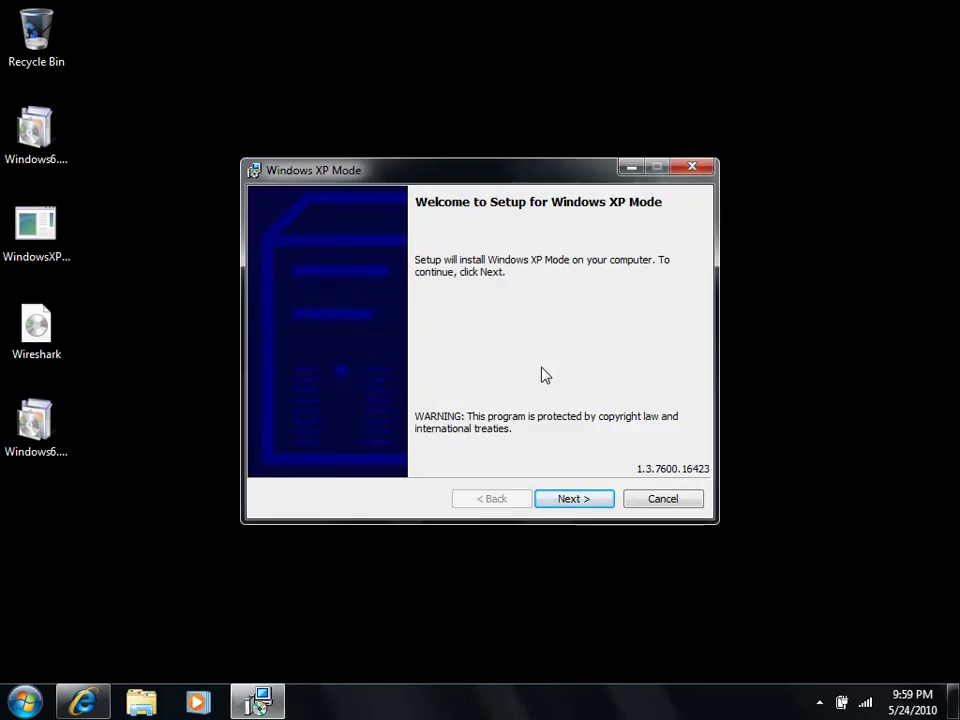
Step: Install the XP Mode virtual hard disk to the default C:\Program Files\Windows XP Mode\ folder
{"action": "left_click", "coordinate": [587, 502]}
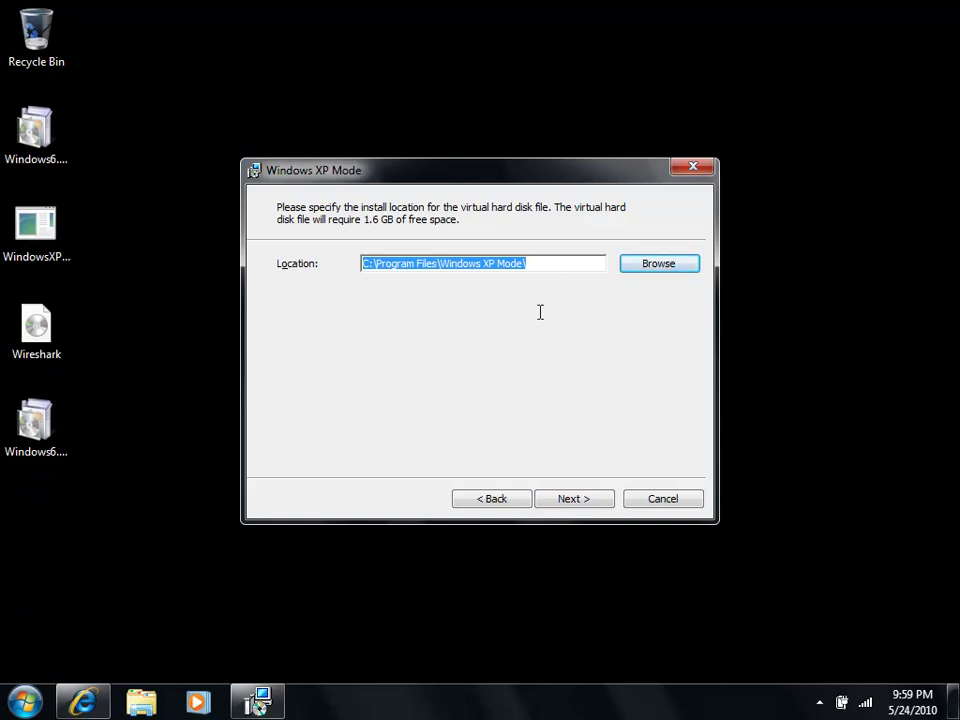
{"action": "left_click", "coordinate": [578, 500]}
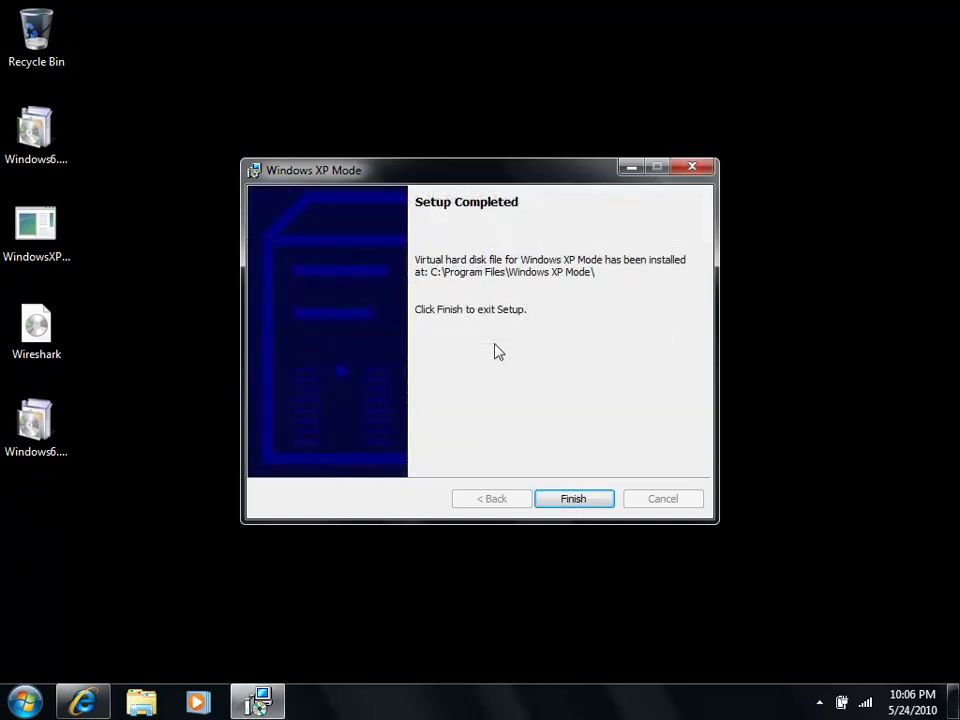
{"action": "left_click", "coordinate": [574, 505]}
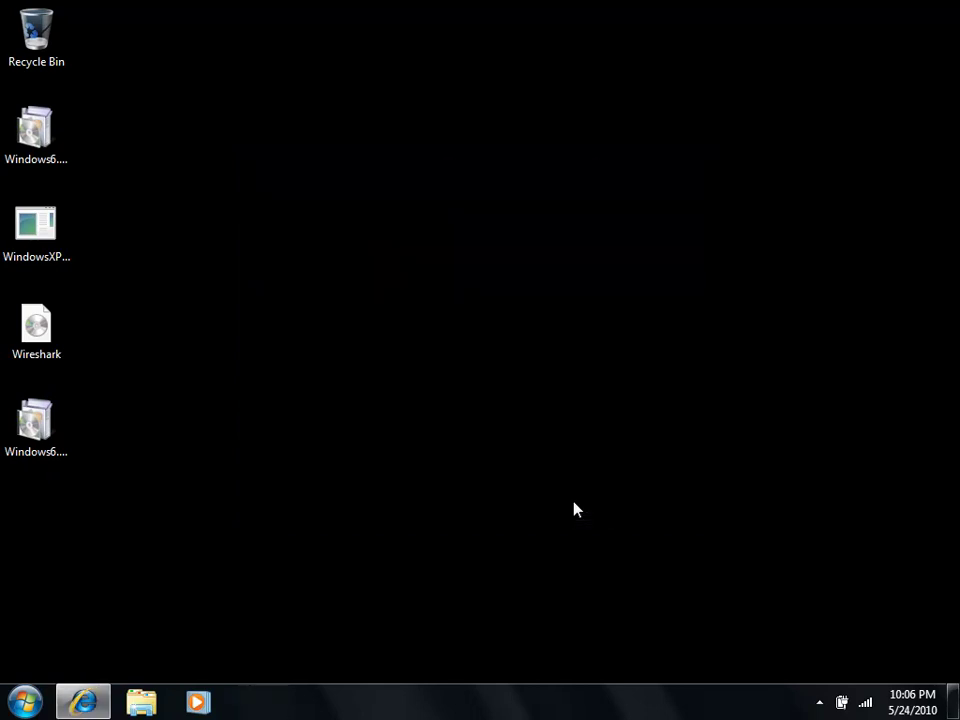
Step: Install update Windows6.1-KB958559-x86, accepting its license terms, and restart the computer
{"action": "left_click", "coordinate": [44, 152]}
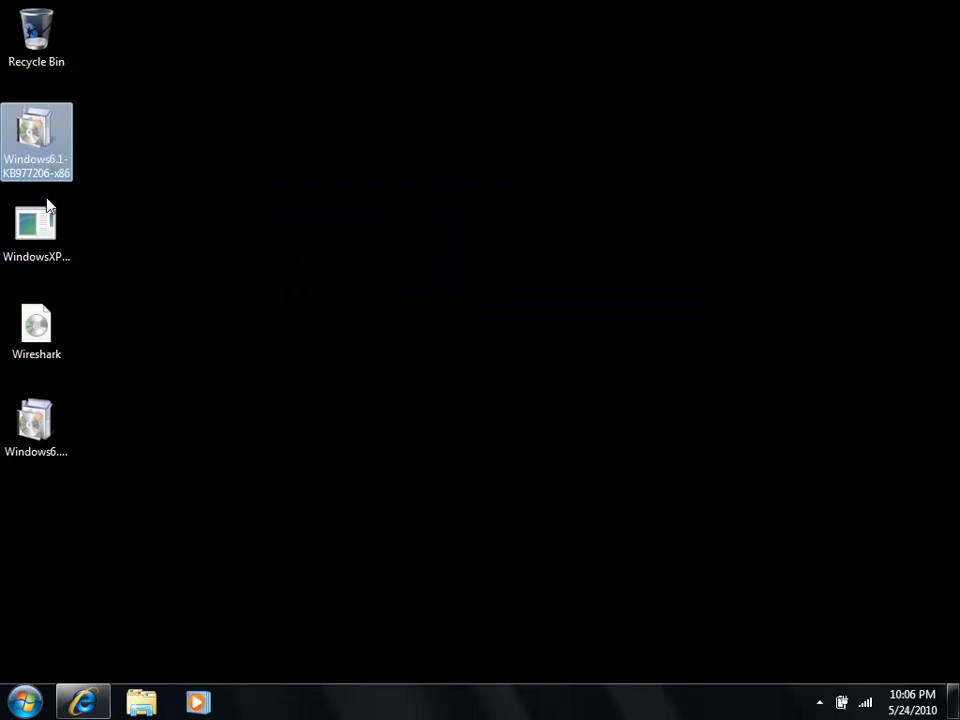
{"action": "left_click", "coordinate": [33, 433]}
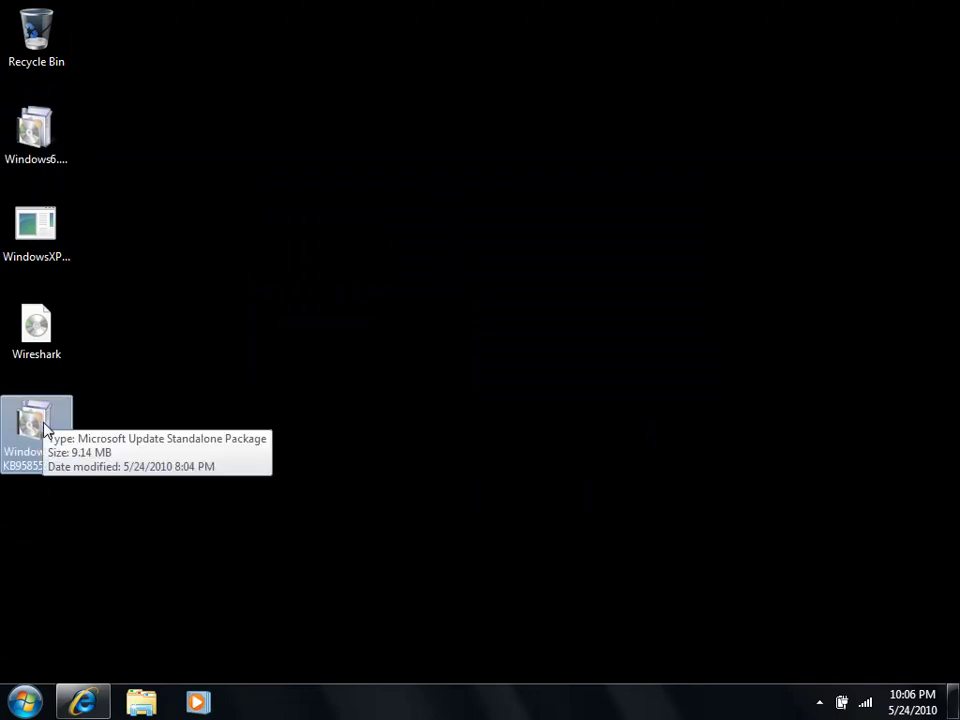
{"action": "double_click", "coordinate": [44, 428]}
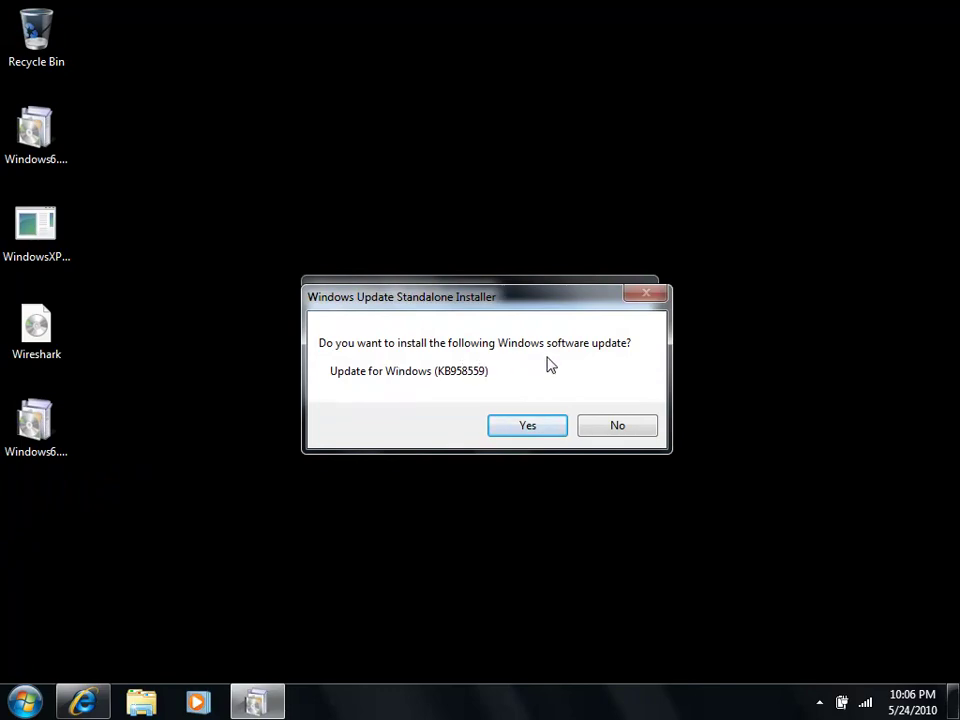
{"action": "left_click", "coordinate": [540, 430]}
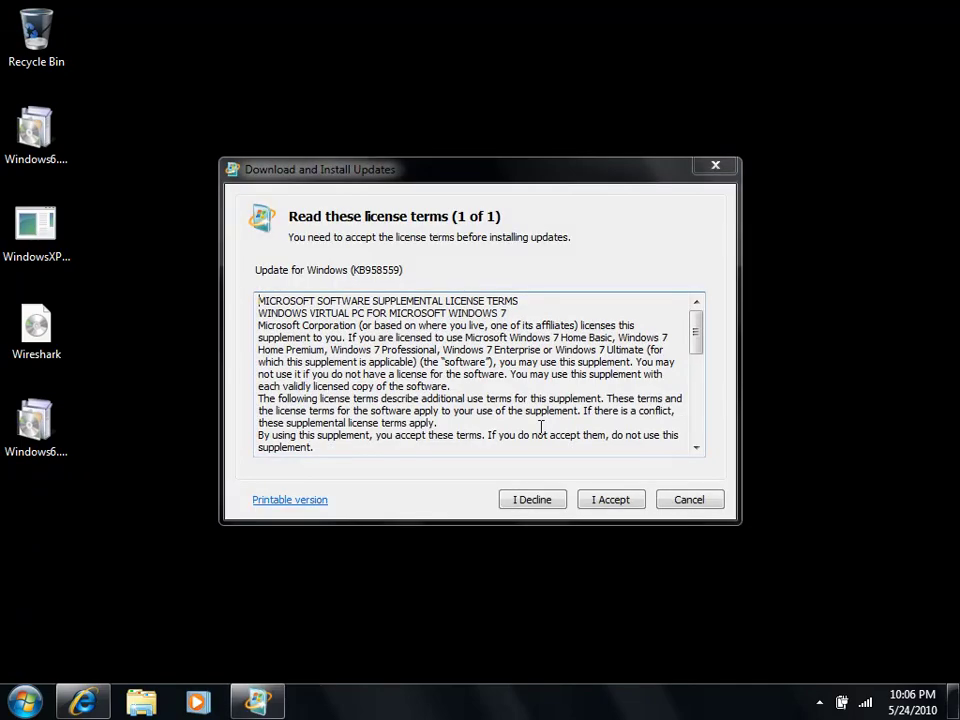
{"action": "left_click", "coordinate": [617, 500]}
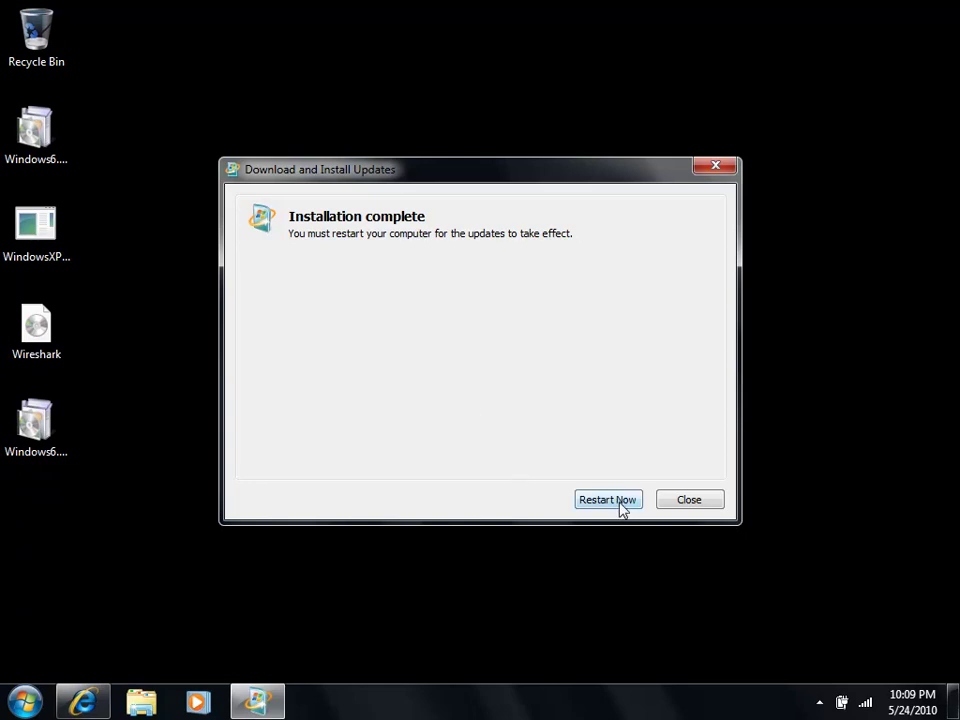
{"action": "left_click", "coordinate": [621, 509]}
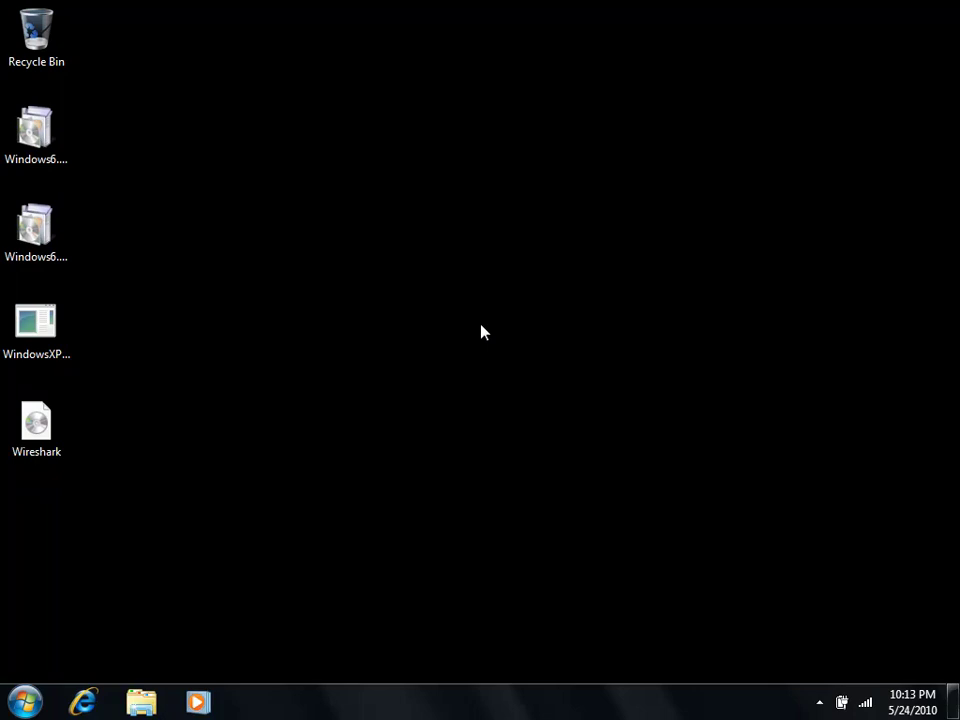
Step: Launch the Windows6.1-KB977206-x86 update package and confirm installing it
{"action": "left_click", "coordinate": [35, 232]}
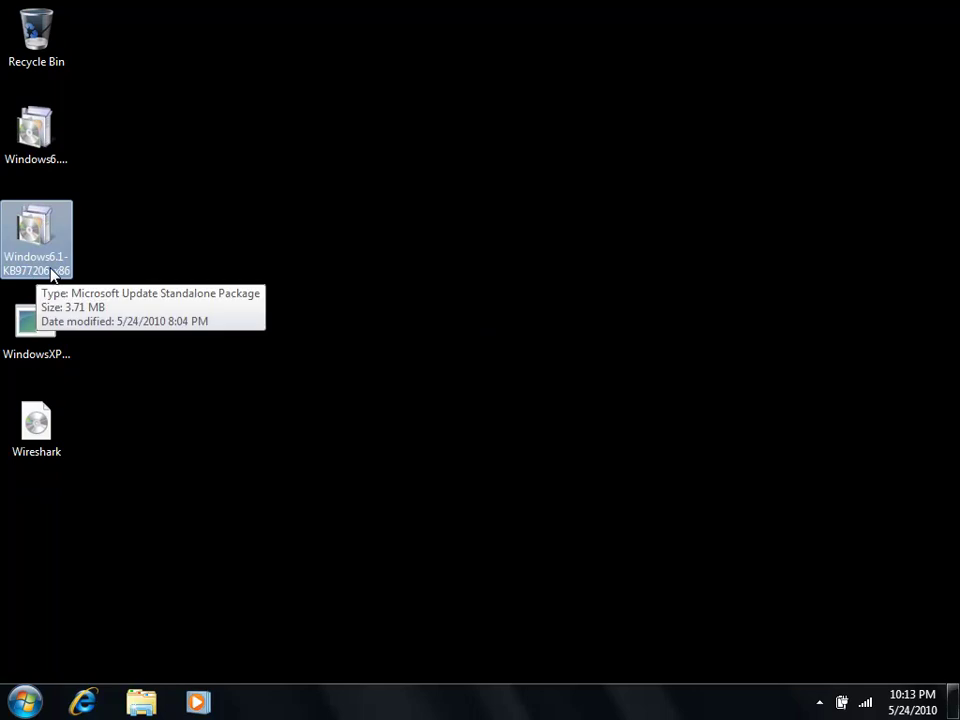
{"action": "double_click", "coordinate": [50, 268]}
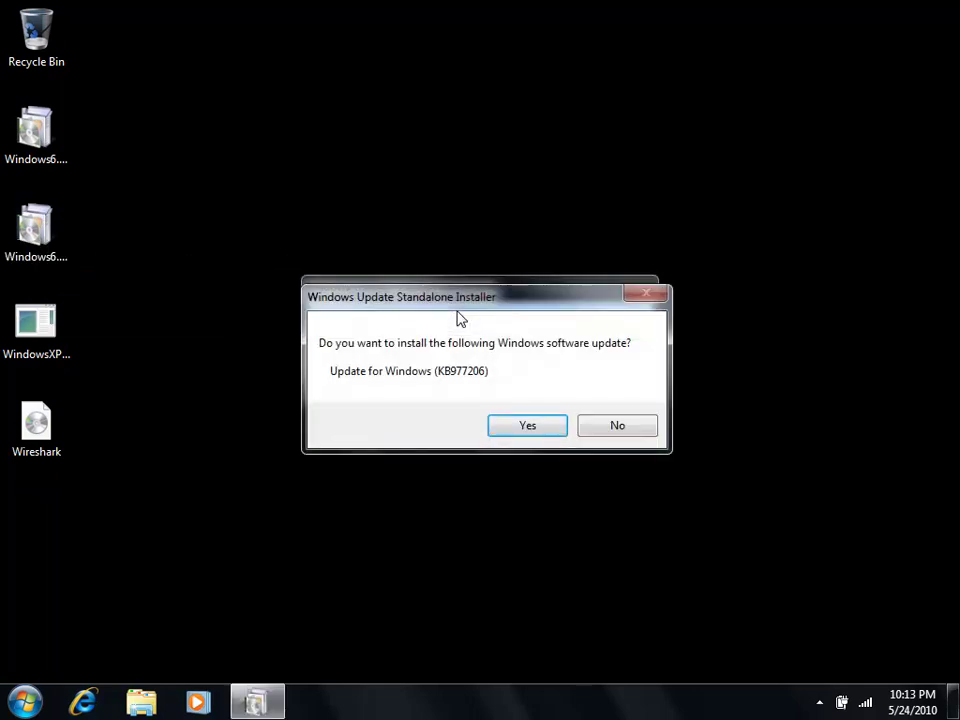
{"action": "left_click", "coordinate": [527, 426]}
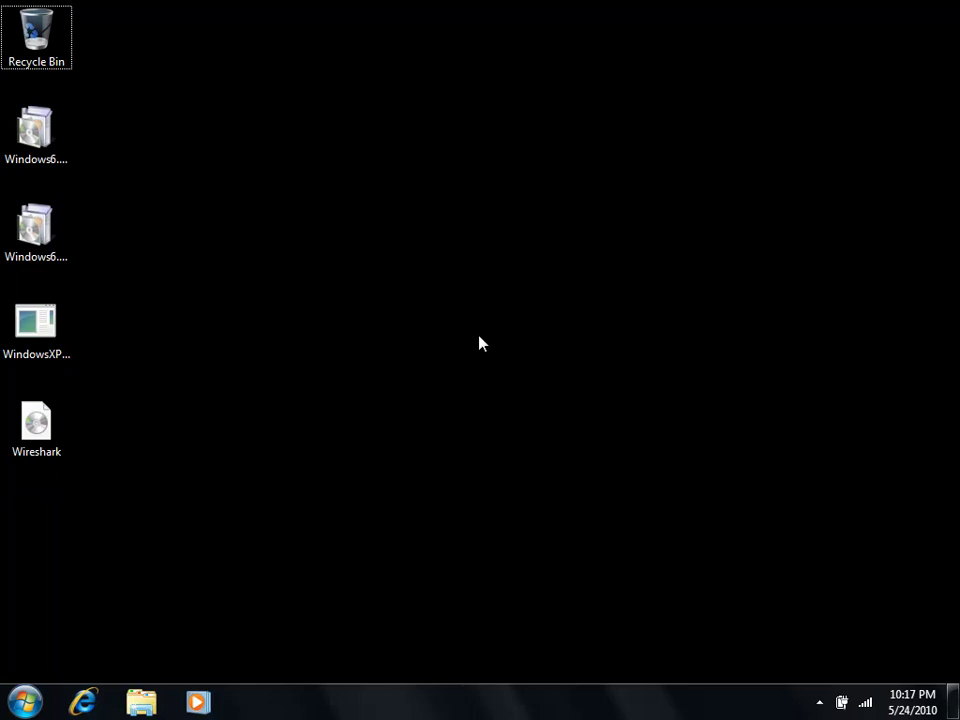
Step: Launch Windows XP Mode from All Programs > Windows Virtual PC in the Start menu
{"action": "left_click", "coordinate": [38, 706]}
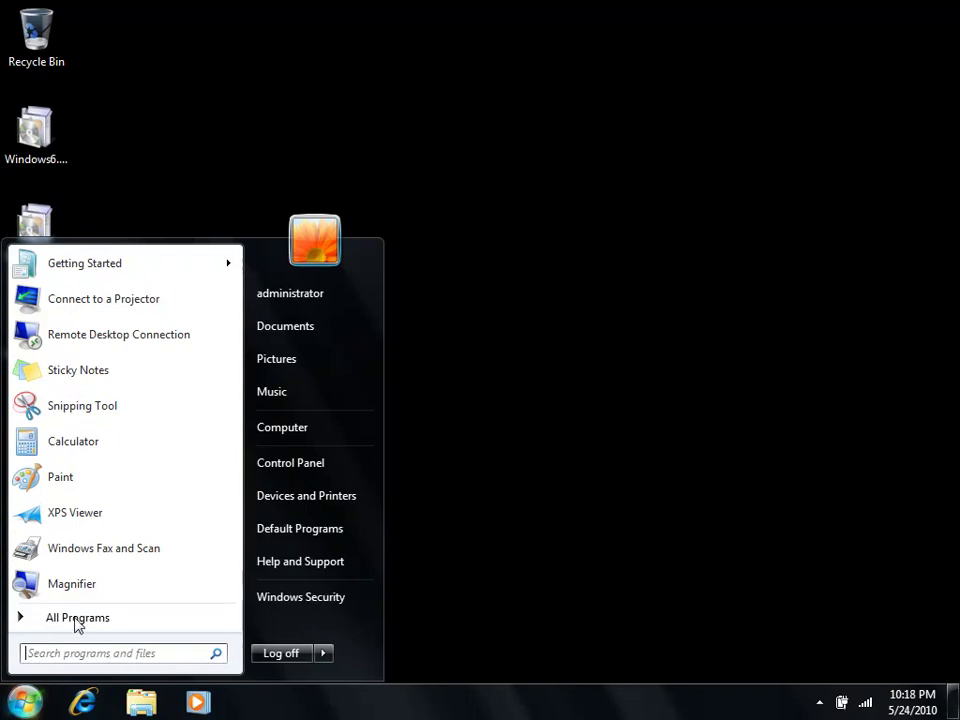
{"action": "left_click", "coordinate": [117, 620]}
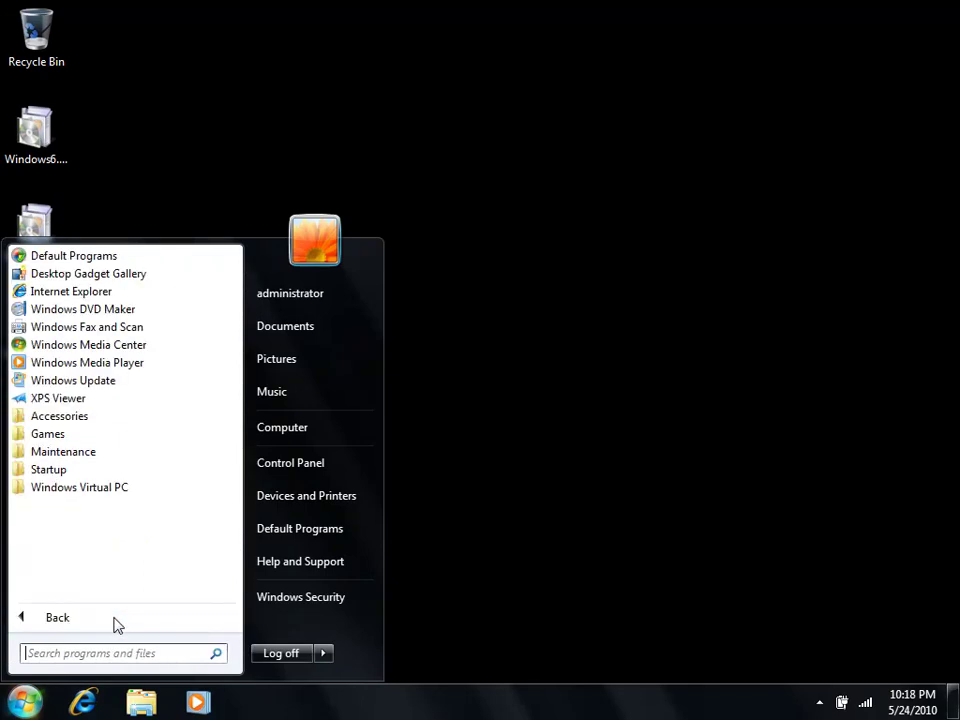
{"action": "left_click", "coordinate": [109, 495]}
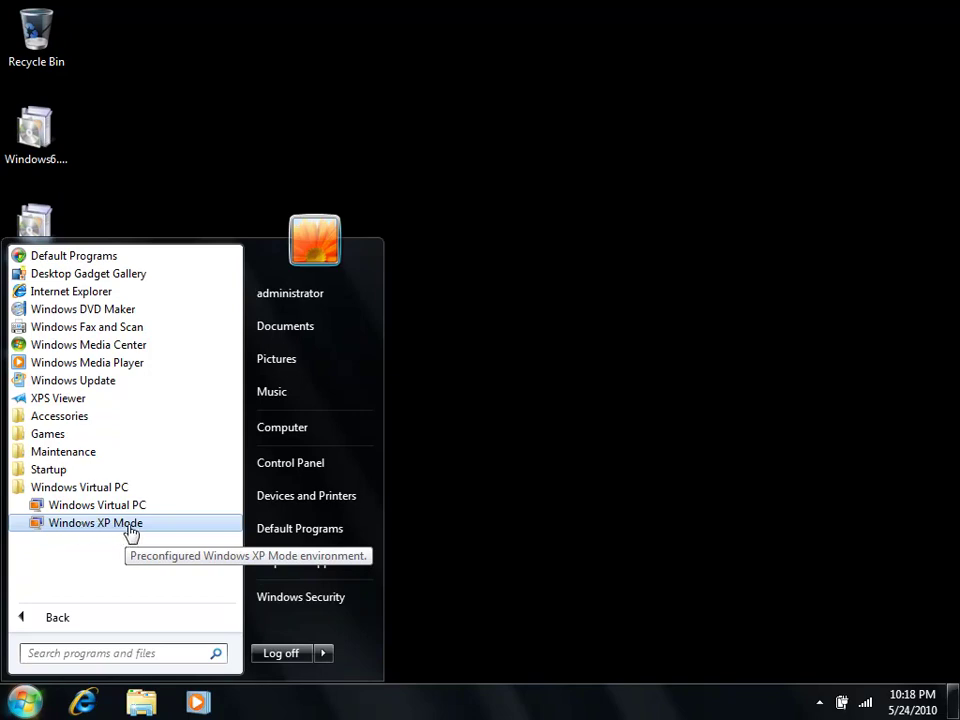
{"action": "left_click", "coordinate": [130, 533]}
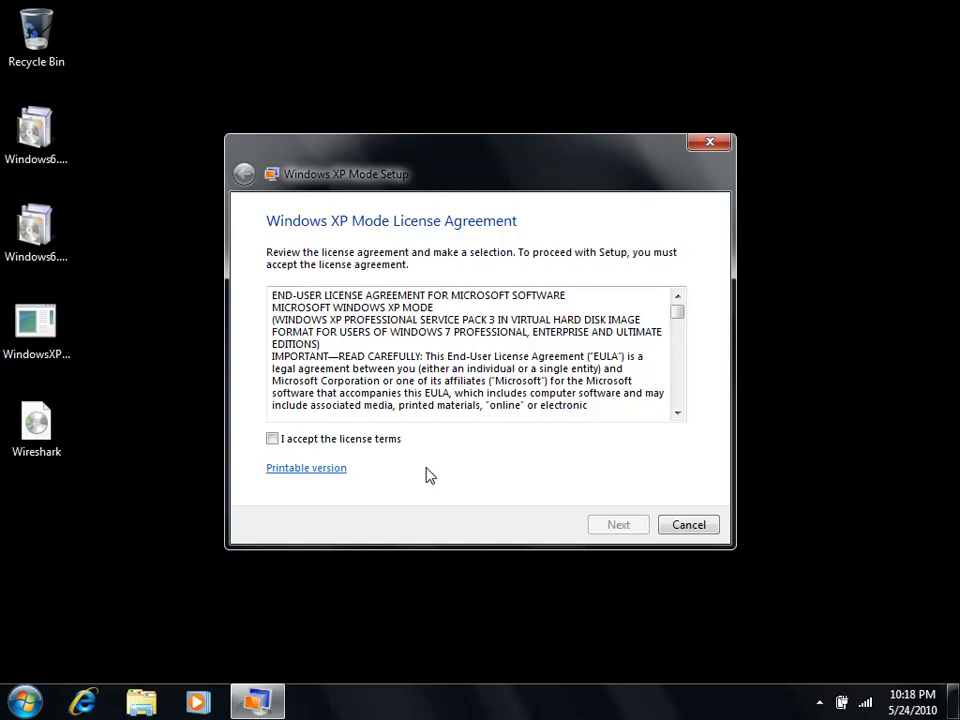
Step: Accept the XP Mode license terms, then enter and confirm the XP Mode user password
{"action": "left_click", "coordinate": [287, 444]}
{"action": "left_click", "coordinate": [628, 529]}
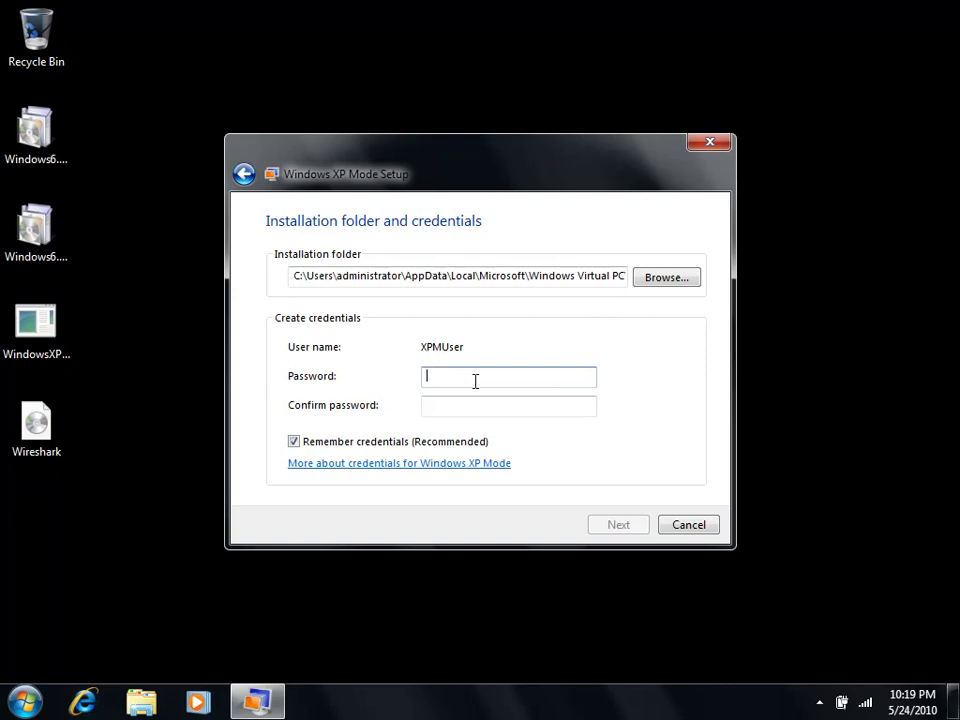
{"action": "type", "text": "password"}
{"action": "key", "text": "Tab"}
{"action": "type", "text": "passw"}
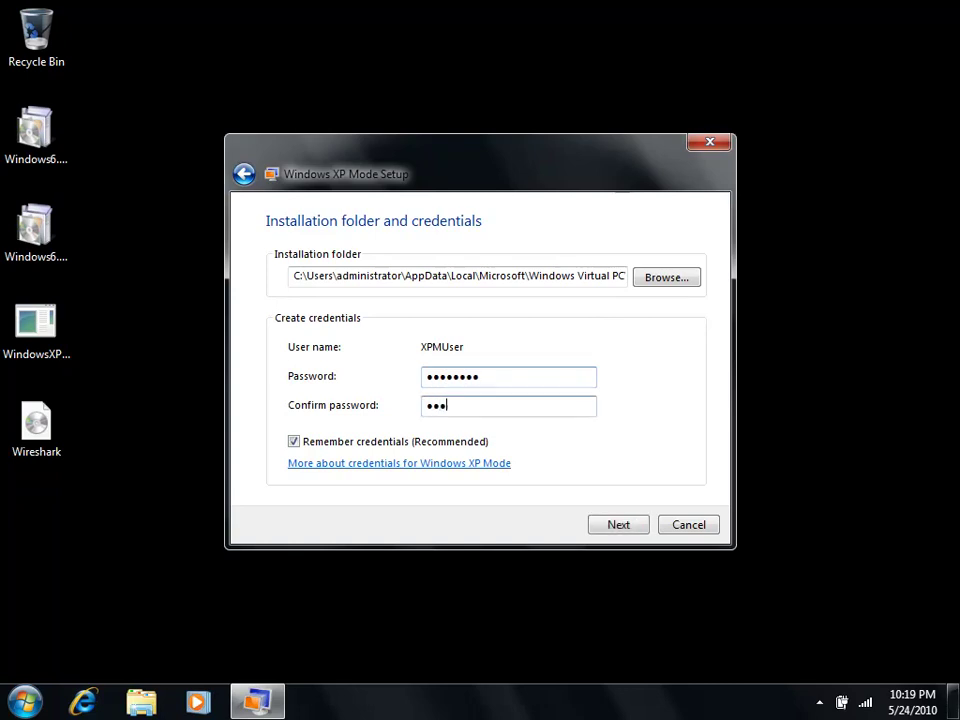
{"action": "type", "text": "ord"}
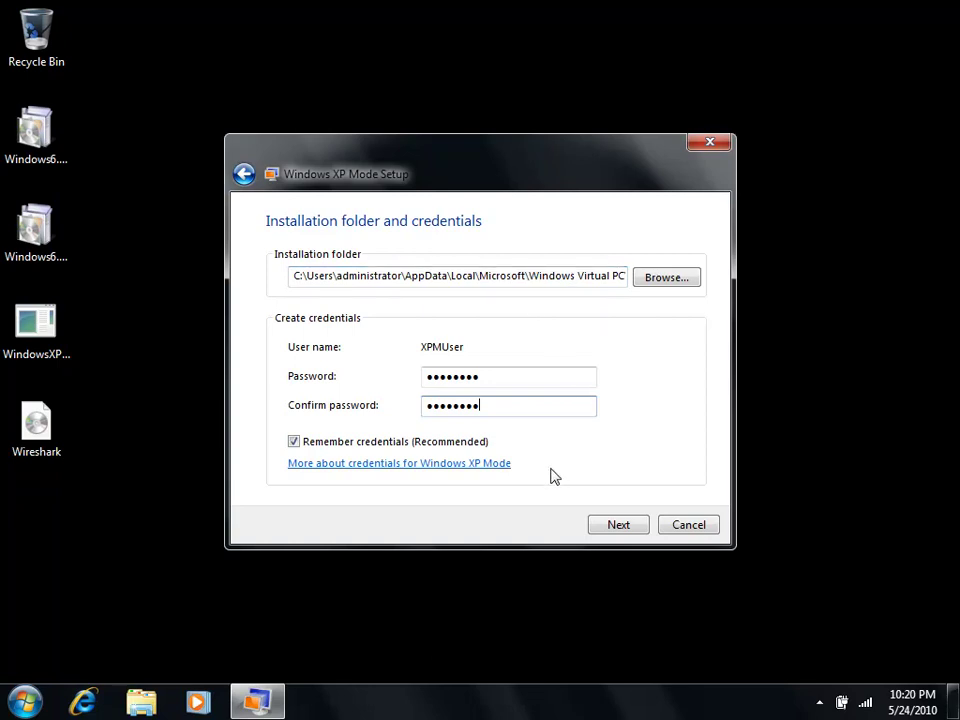
Step: Choose 'Not right now.' for Automatic Updates and start setup from the drive sharing page
{"action": "left_click", "coordinate": [627, 525]}
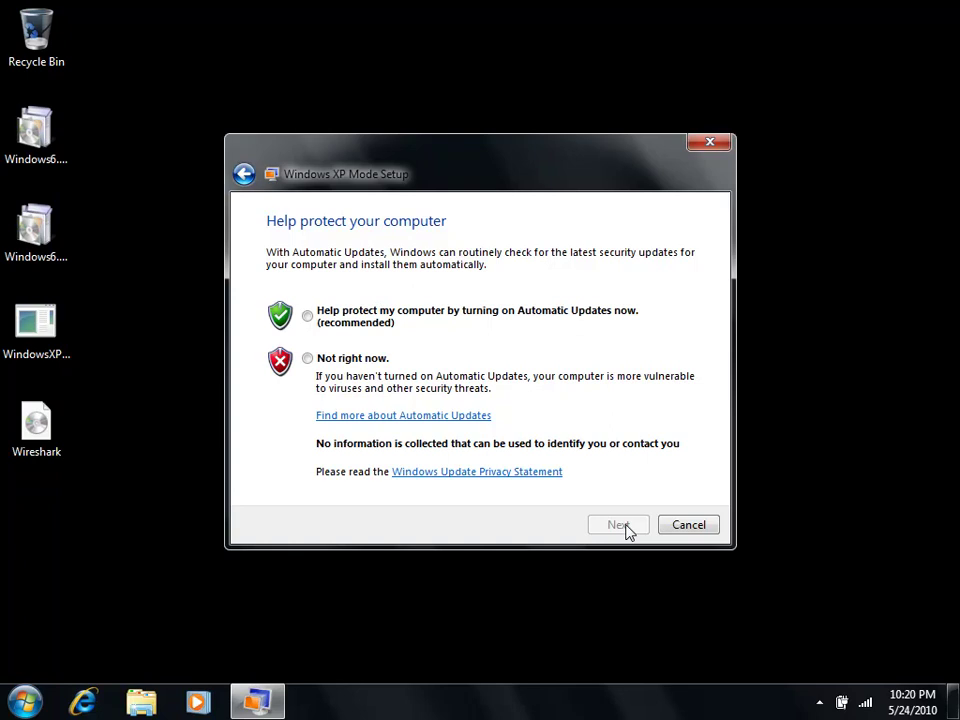
{"action": "left_click", "coordinate": [351, 362]}
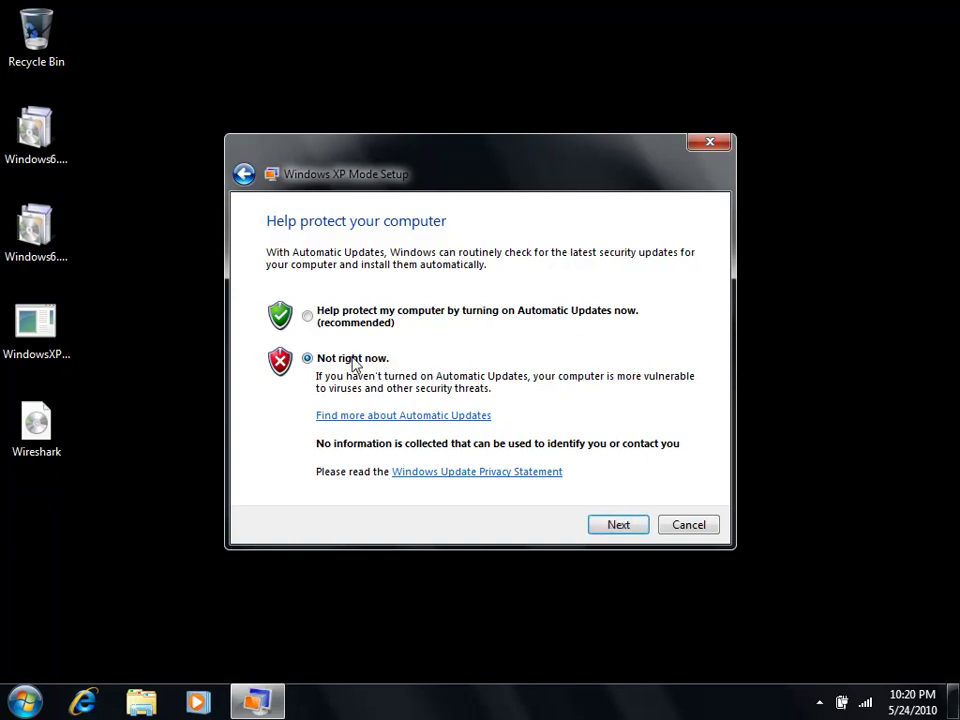
{"action": "left_click", "coordinate": [626, 529]}
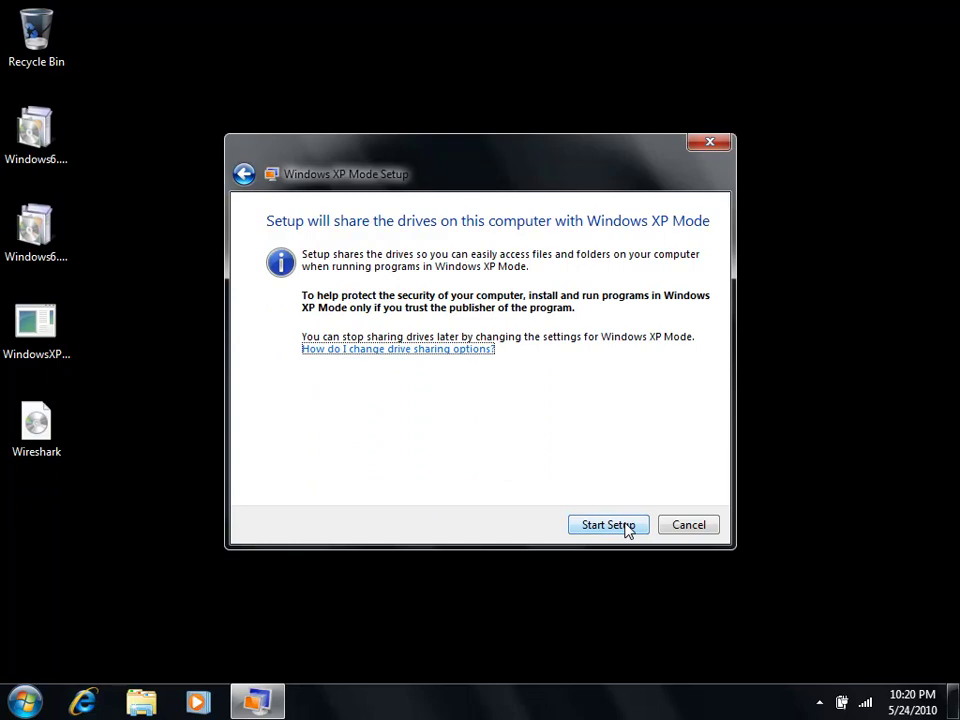
{"action": "left_click", "coordinate": [626, 529]}
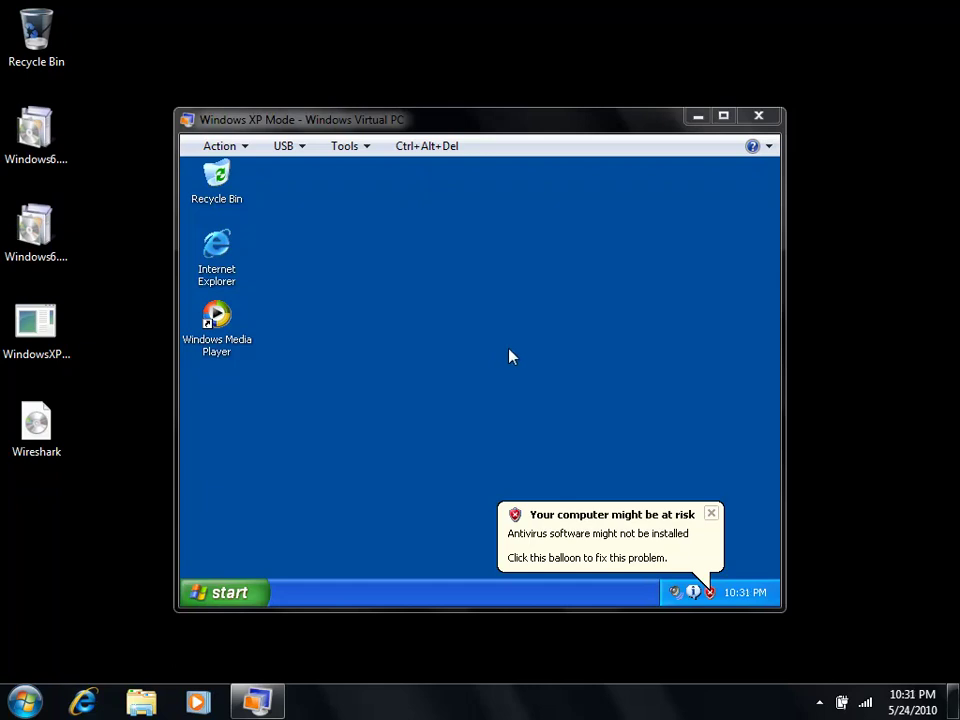
Step: Open My Computer in XP Mode to view shared host drives D and E, dismissing notification balloons
{"action": "left_click", "coordinate": [231, 600]}
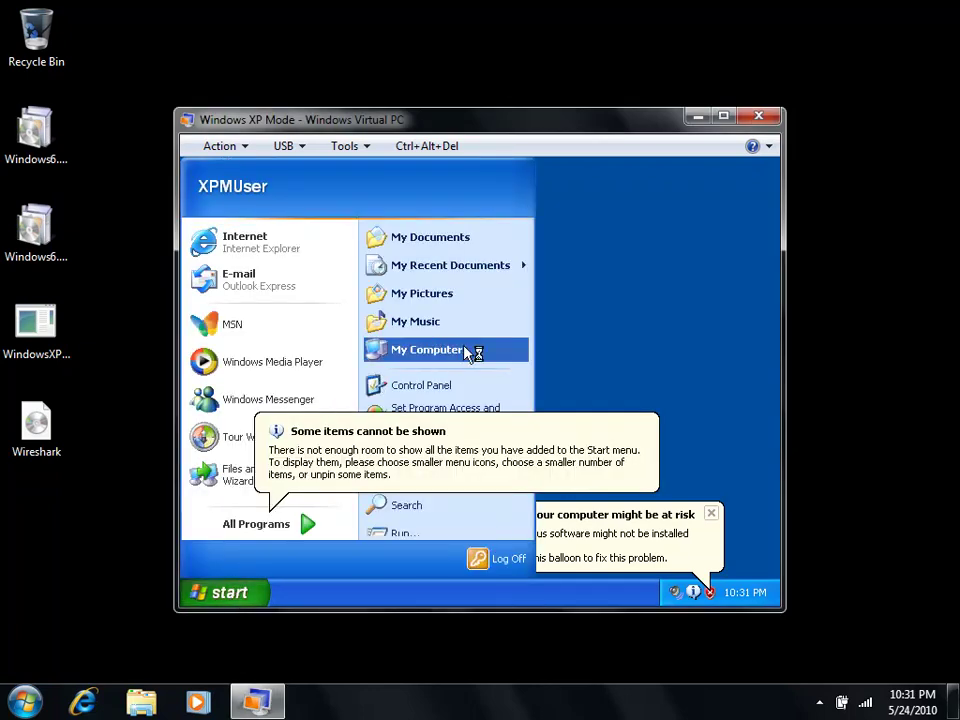
{"action": "left_click", "coordinate": [469, 351]}
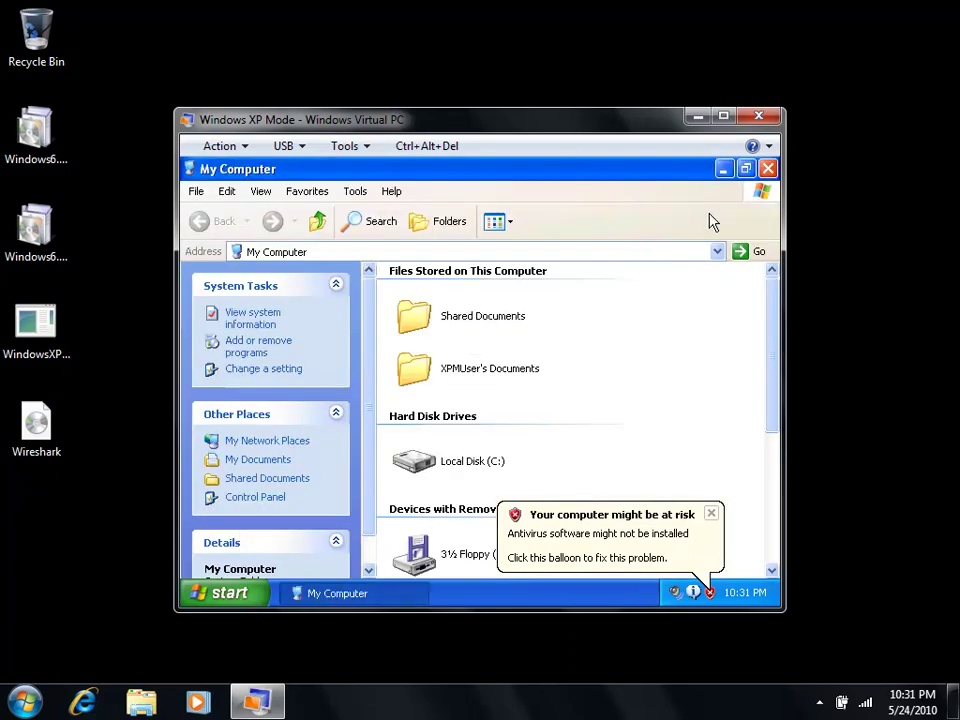
{"action": "left_click", "coordinate": [767, 169]}
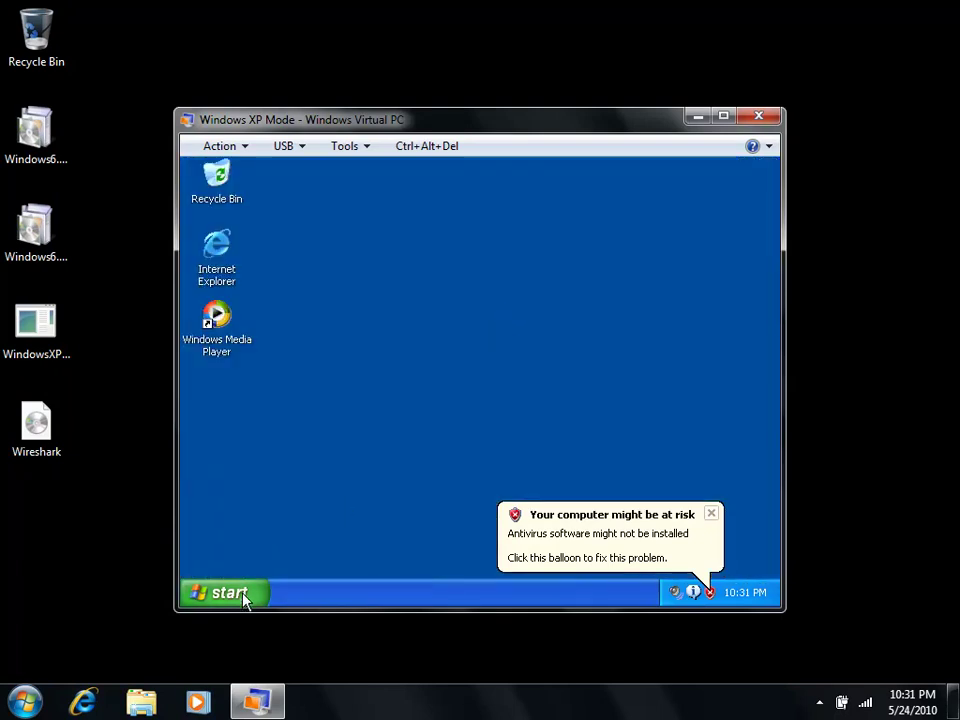
{"action": "left_click", "coordinate": [244, 592]}
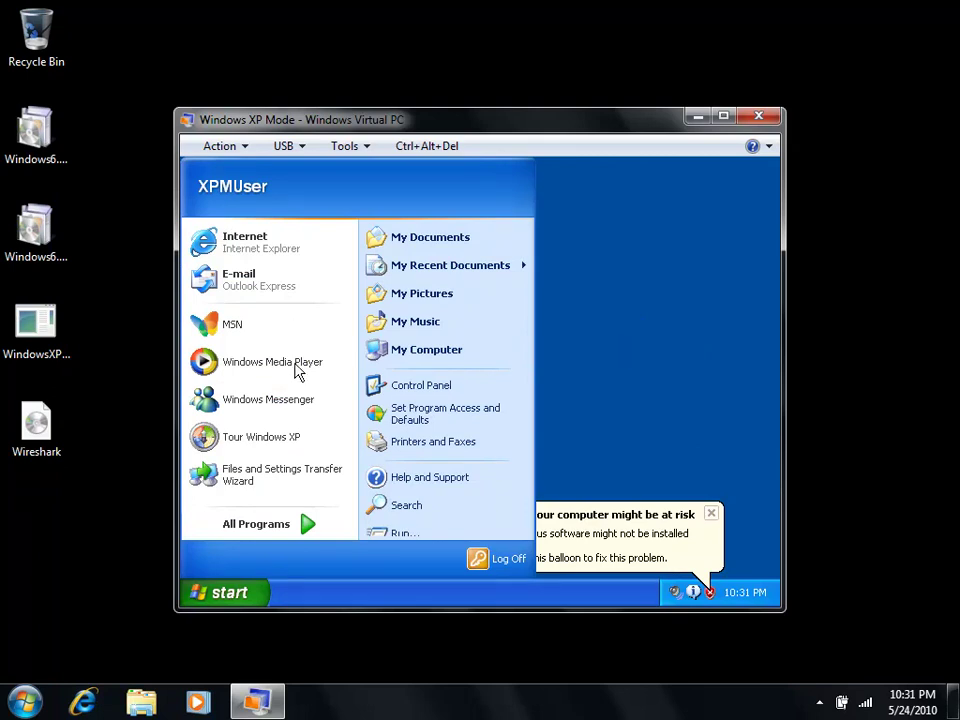
{"action": "left_click", "coordinate": [440, 350]}
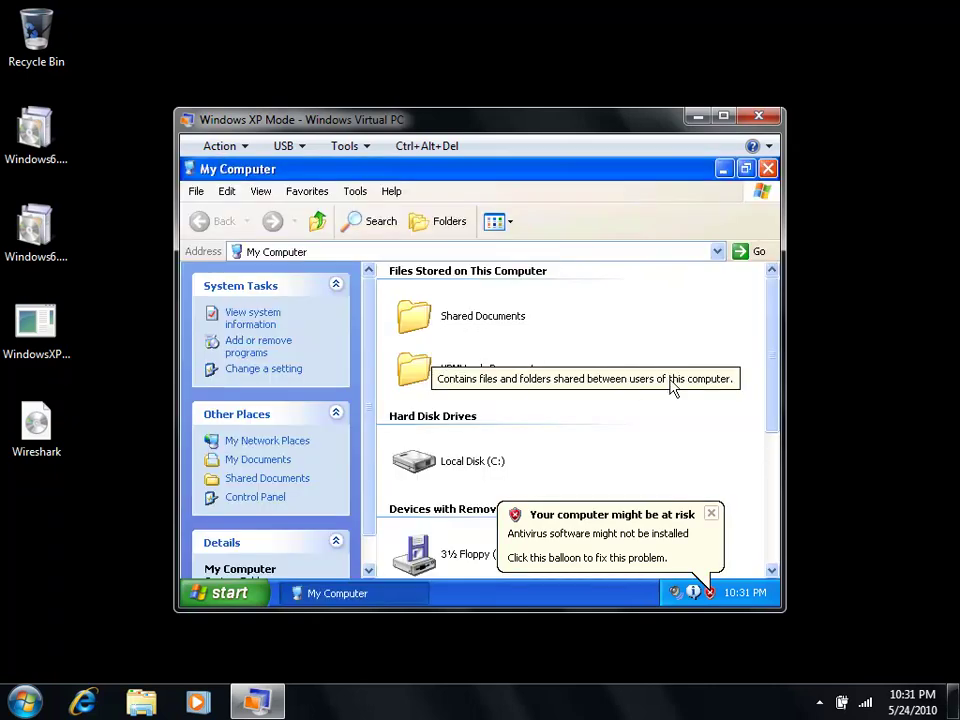
{"action": "scroll", "coordinate": [740, 418], "scroll_direction": "down", "scroll_amount": 1}
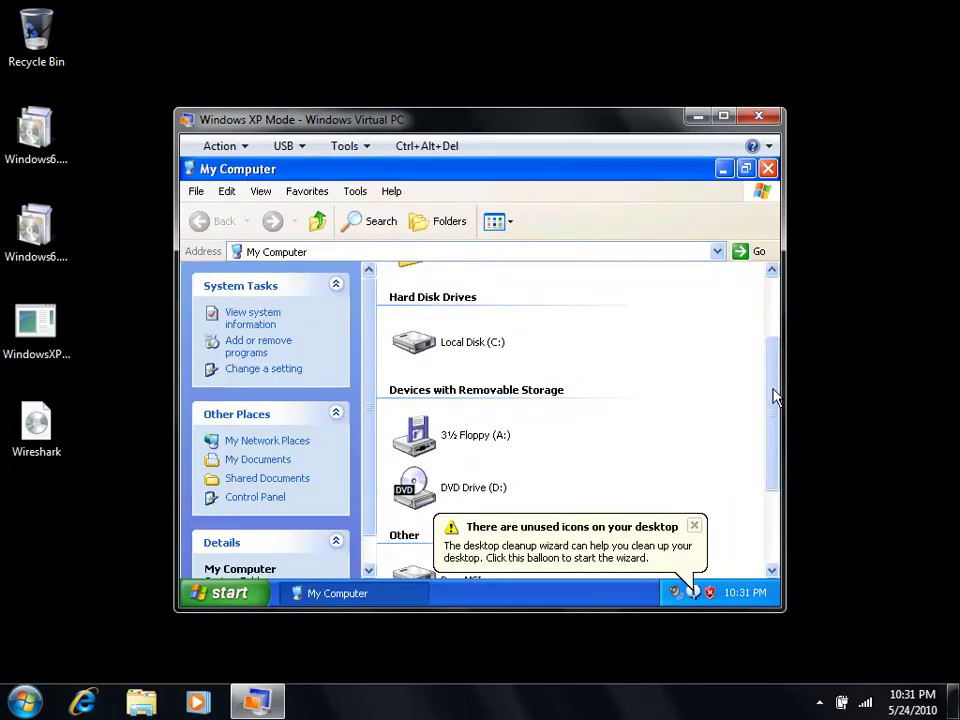
{"action": "scroll", "coordinate": [756, 463], "scroll_direction": "down", "scroll_amount": 3}
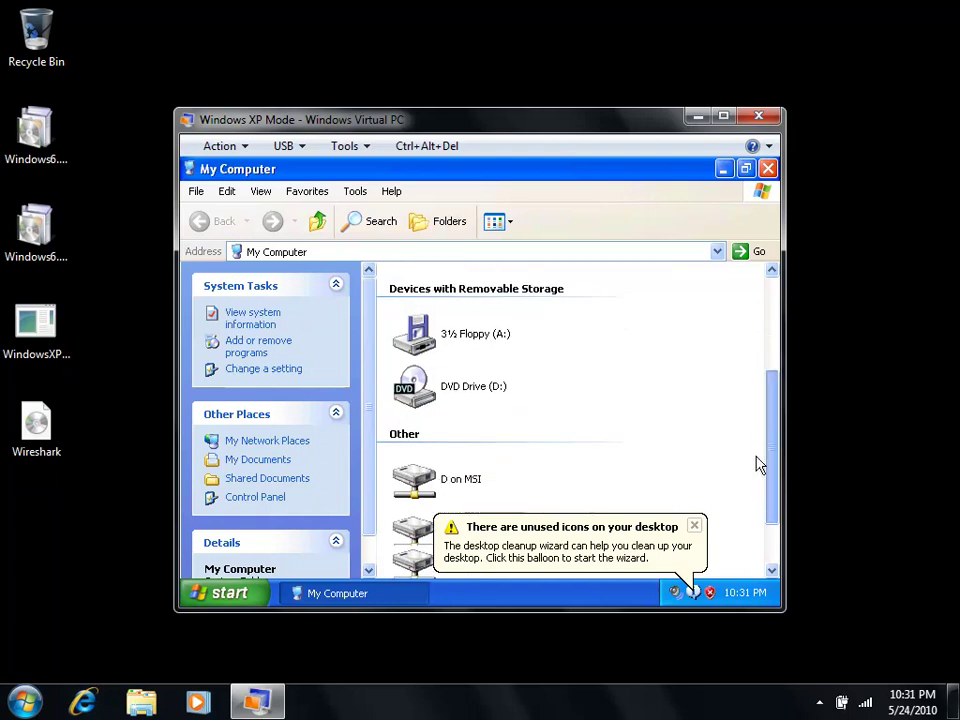
{"action": "left_click", "coordinate": [694, 525]}
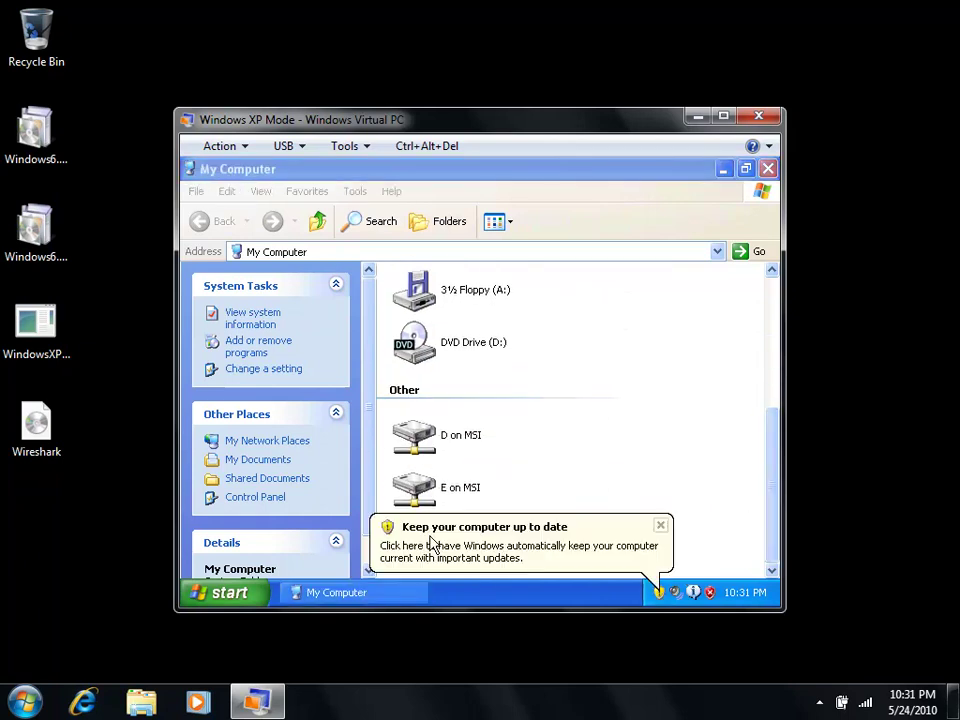
{"action": "left_click", "coordinate": [660, 527]}
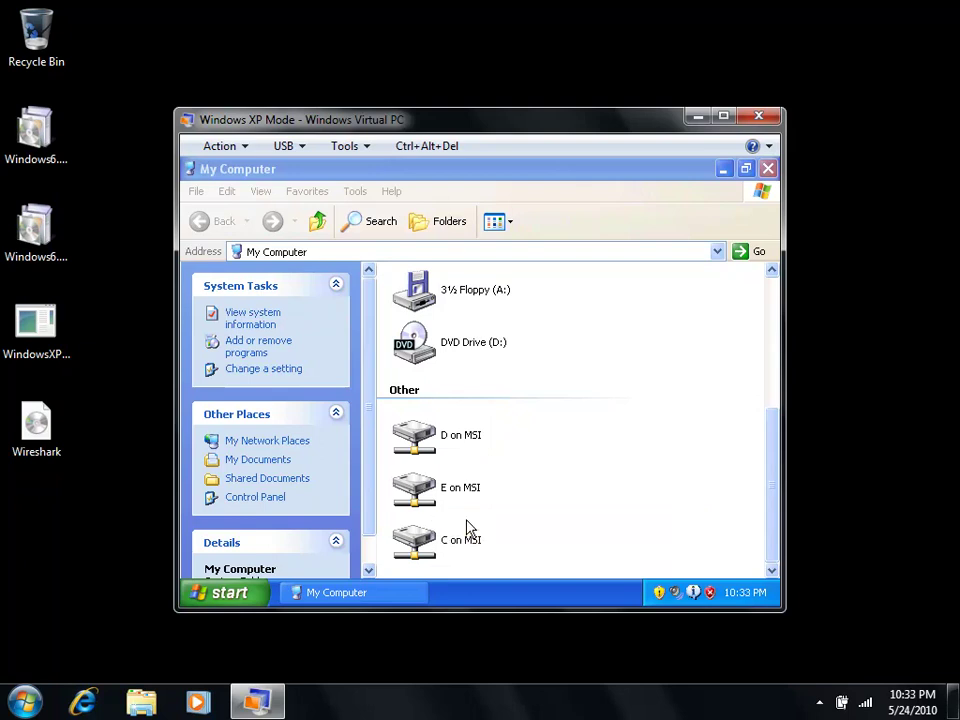
Step: Open Explorer on the host and browse into the user's profile folder under C:\Users
{"action": "left_click", "coordinate": [148, 704]}
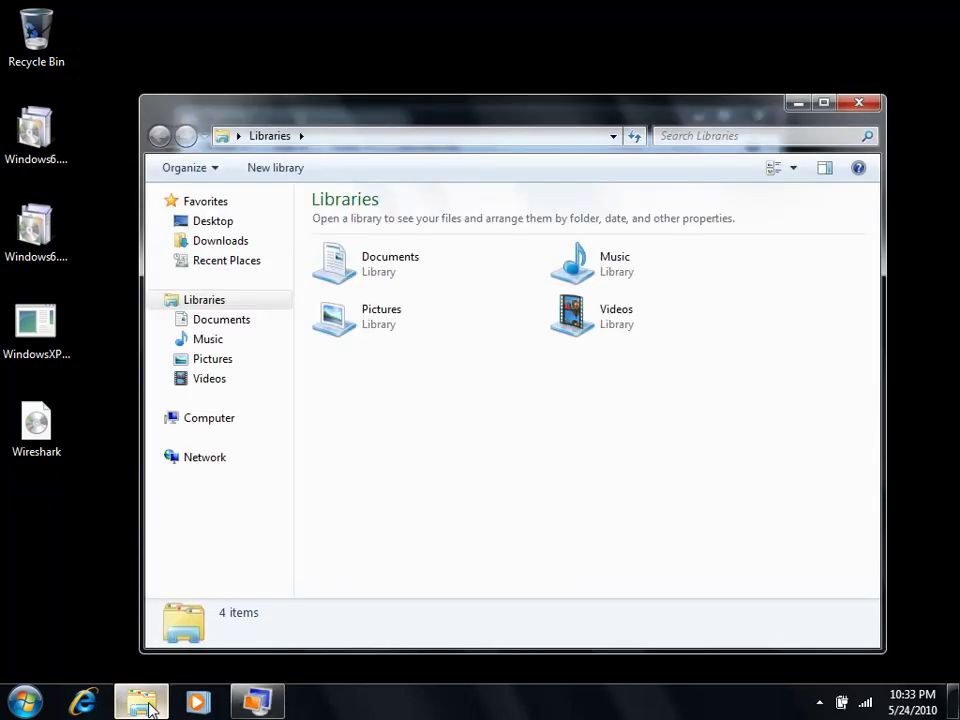
{"action": "left_click", "coordinate": [208, 420]}
{"action": "double_click", "coordinate": [377, 245]}
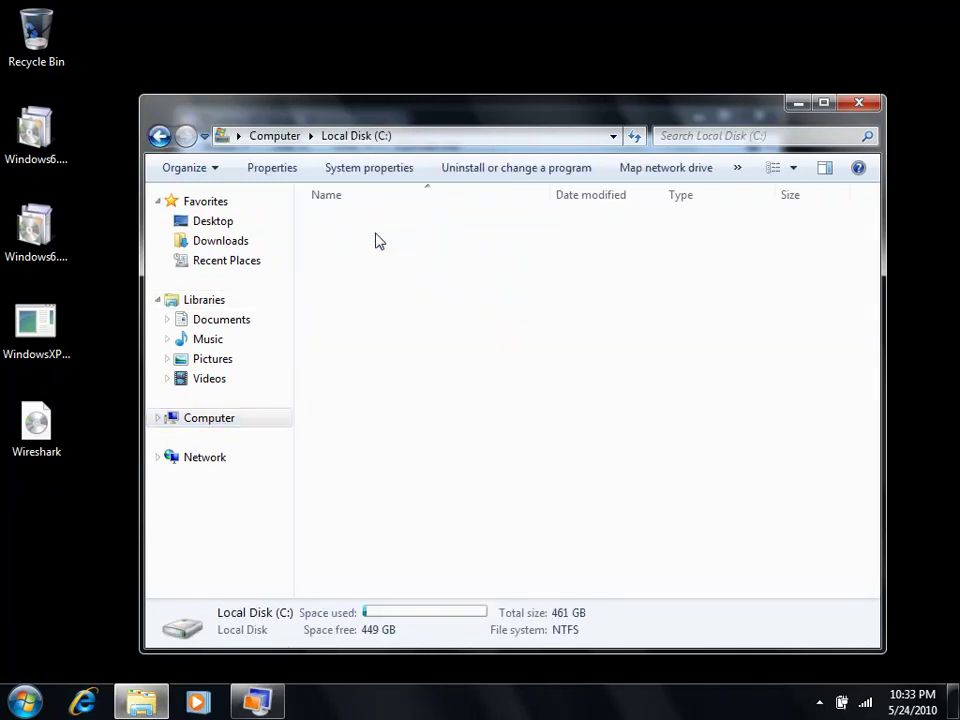
{"action": "double_click", "coordinate": [360, 264]}
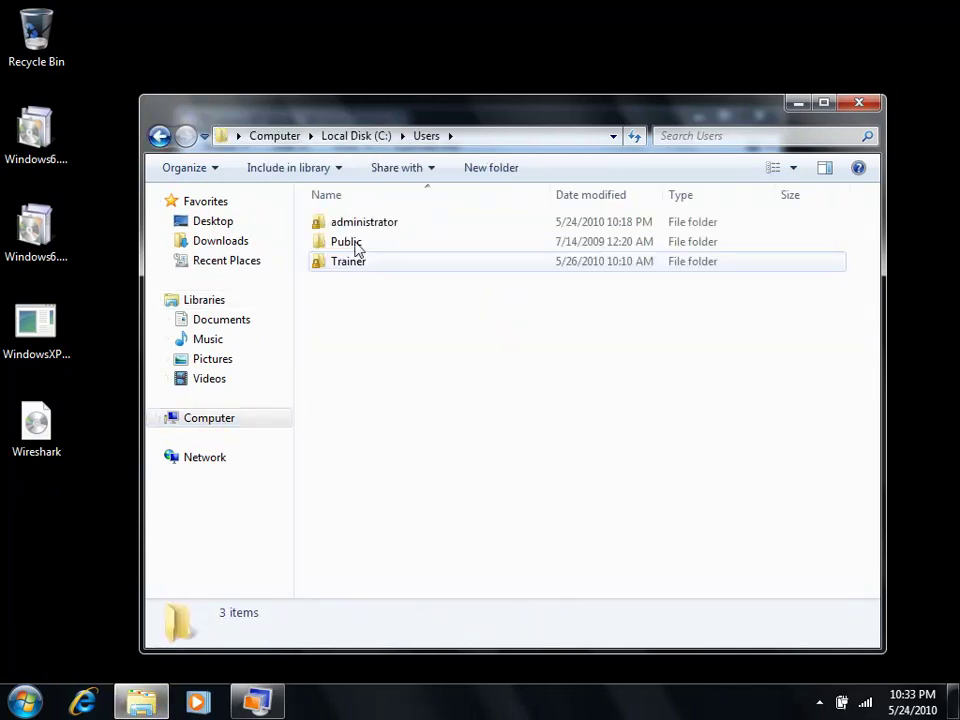
{"action": "double_click", "coordinate": [360, 228]}
Step: Go to AppData\Local\Microsoft\Windows Virtual PC\Virtual Machines
{"action": "left_click", "coordinate": [553, 135]}
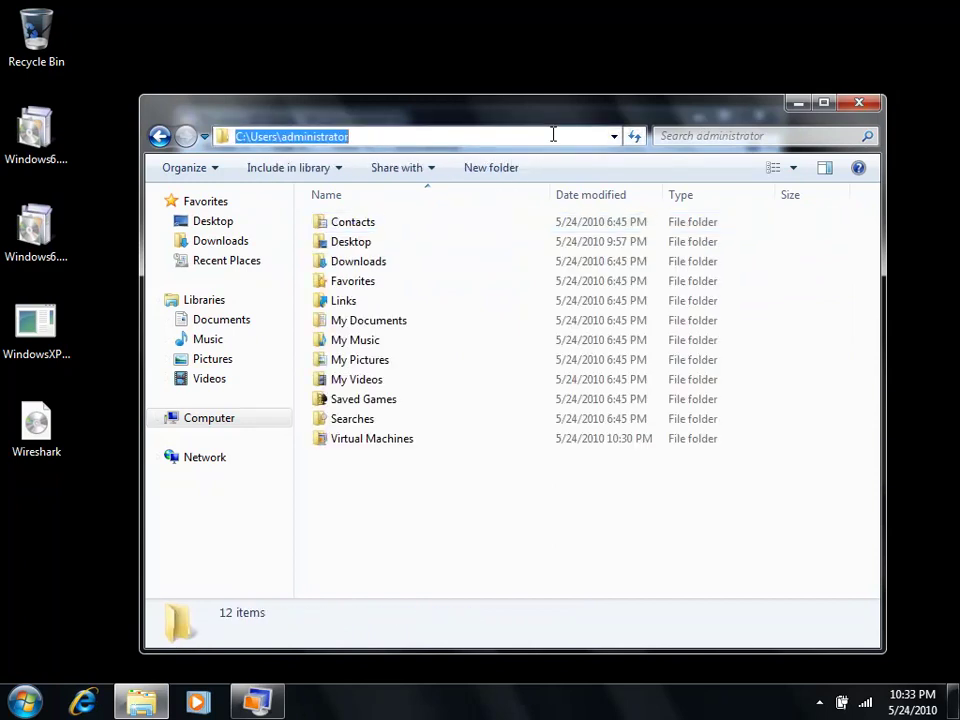
{"action": "left_click", "coordinate": [553, 135]}
{"action": "type", "text": "\\AppData"}
{"action": "key", "text": "Return"}
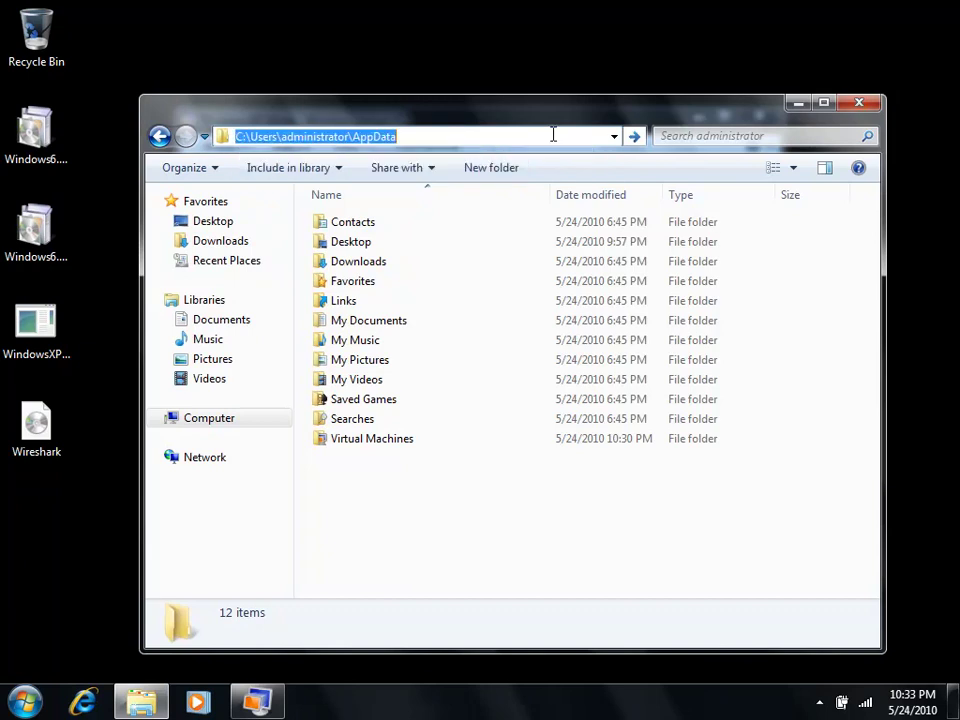
{"action": "double_click", "coordinate": [356, 223]}
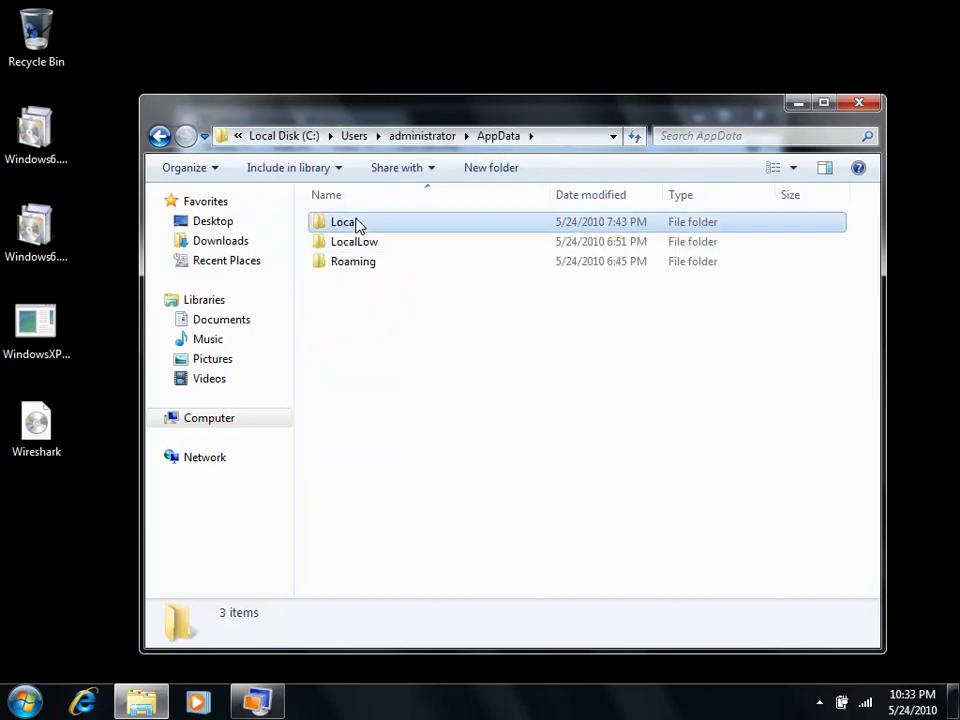
{"action": "double_click", "coordinate": [362, 248]}
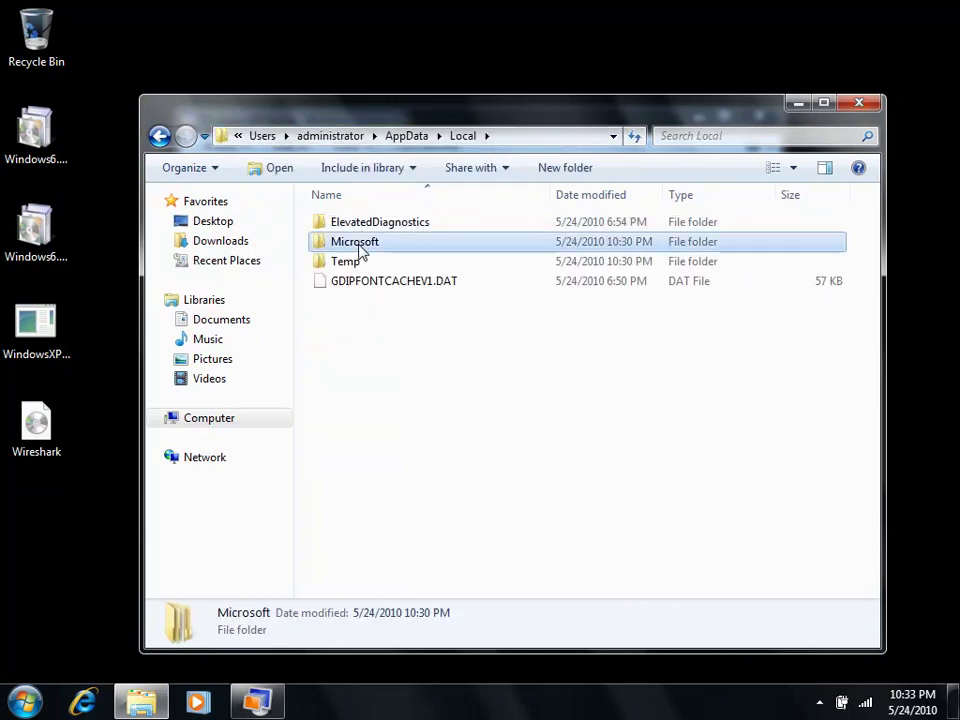
{"action": "double_click", "coordinate": [373, 385]}
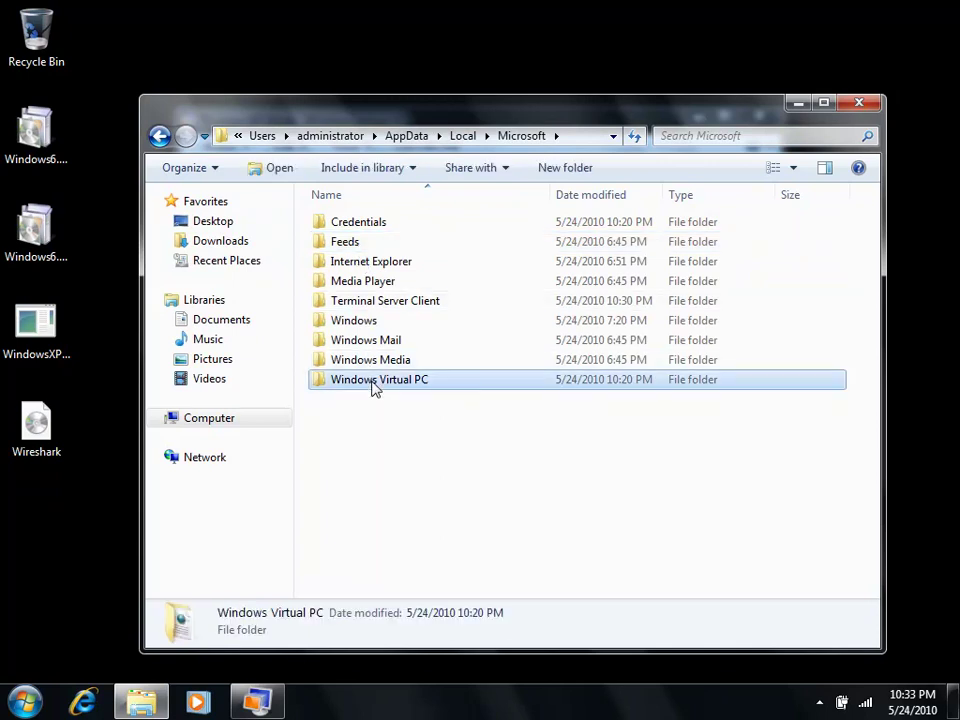
{"action": "double_click", "coordinate": [368, 224]}
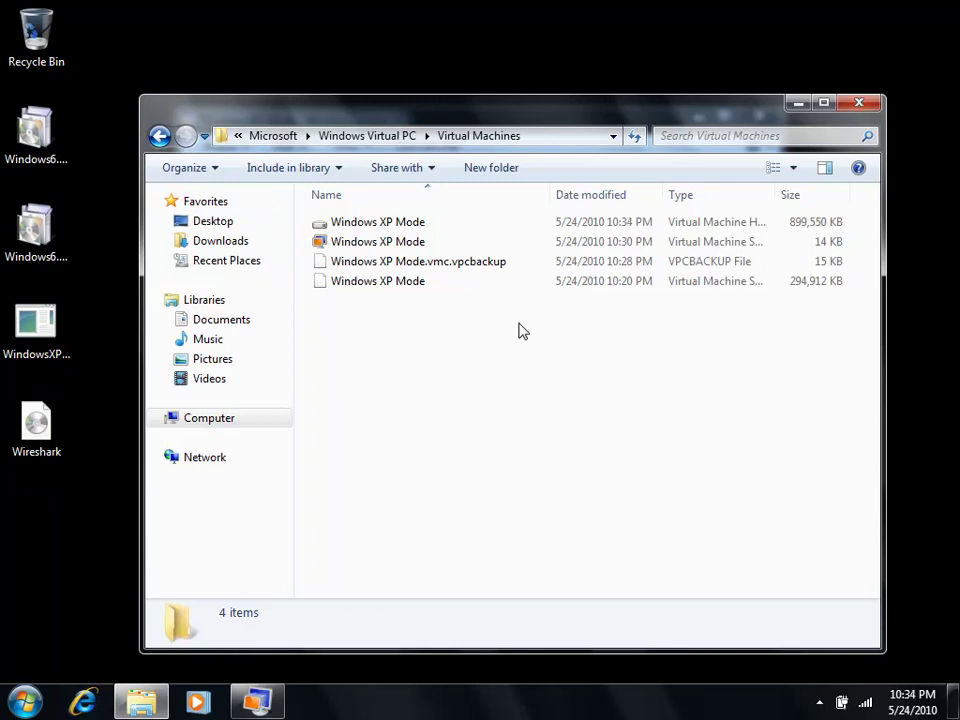
Step: Widen the Type column to show full file types, then minimize Explorer
{"action": "left_click_drag", "start_coordinate": [779, 195], "coordinate": [824, 192]}
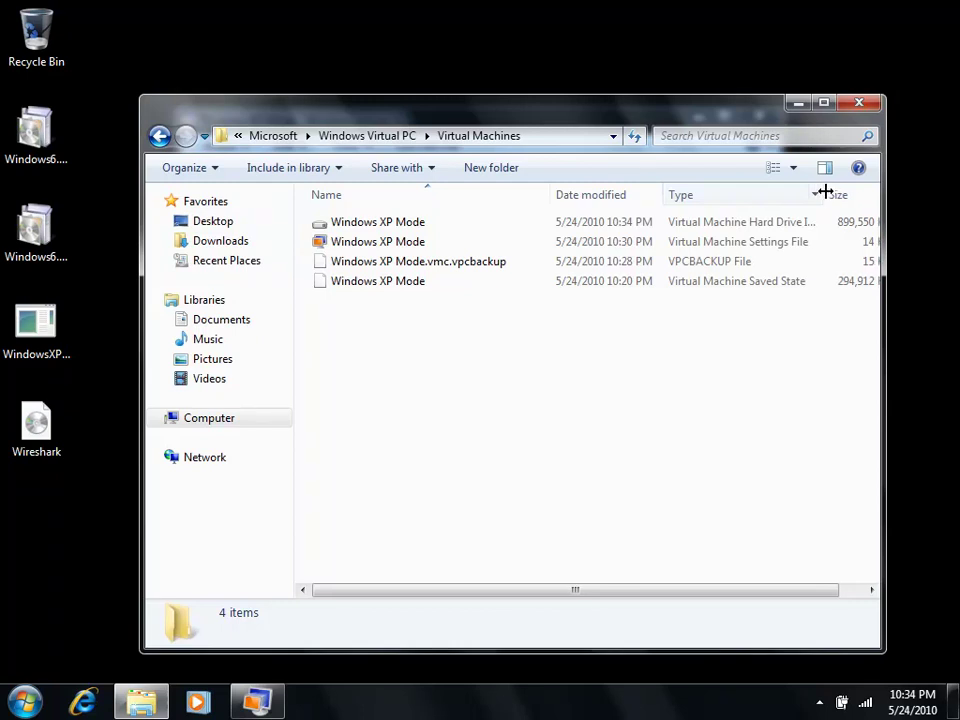
{"action": "left_click_drag", "start_coordinate": [604, 598], "coordinate": [670, 601]}
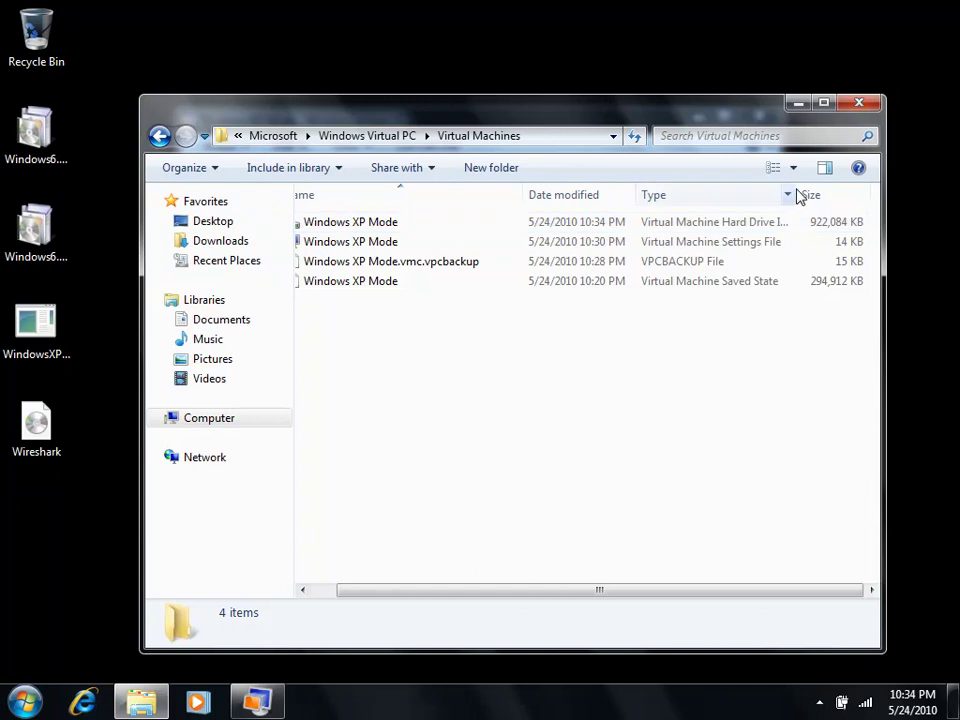
{"action": "left_click_drag", "start_coordinate": [797, 189], "coordinate": [836, 187]}
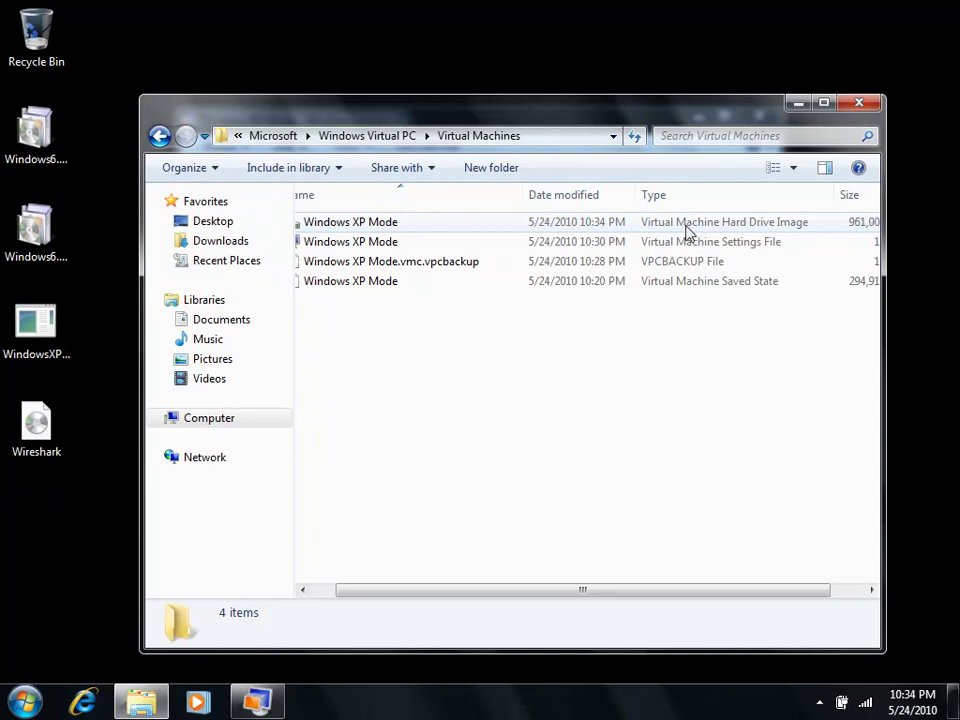
{"action": "left_click", "coordinate": [796, 103]}
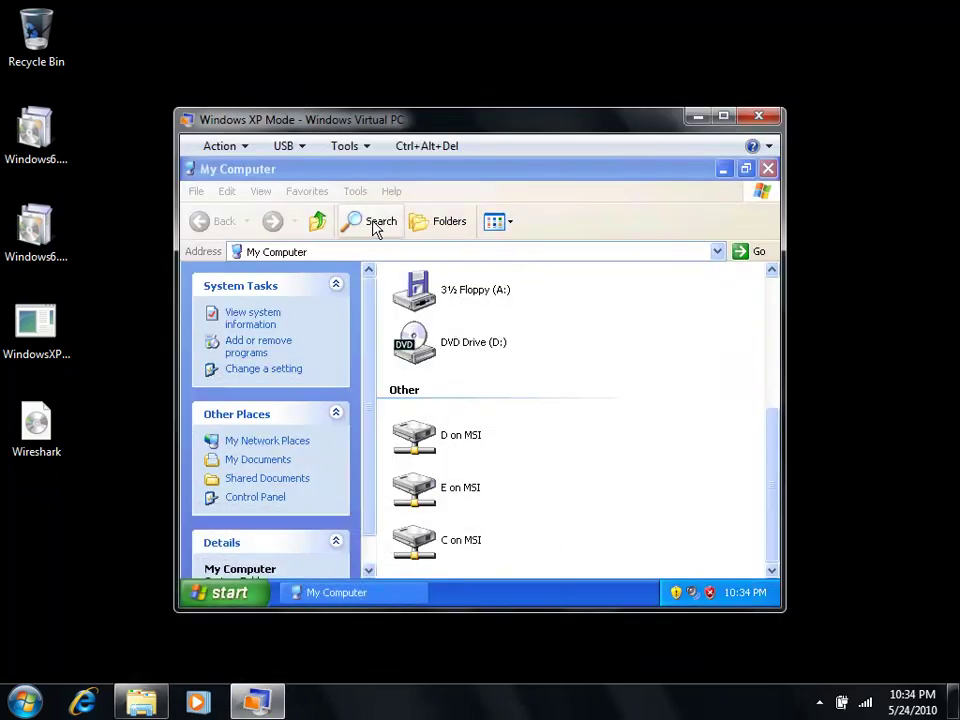
Step: Open the Windows XP Mode settings from the Tools menu
{"action": "left_click", "coordinate": [244, 146]}
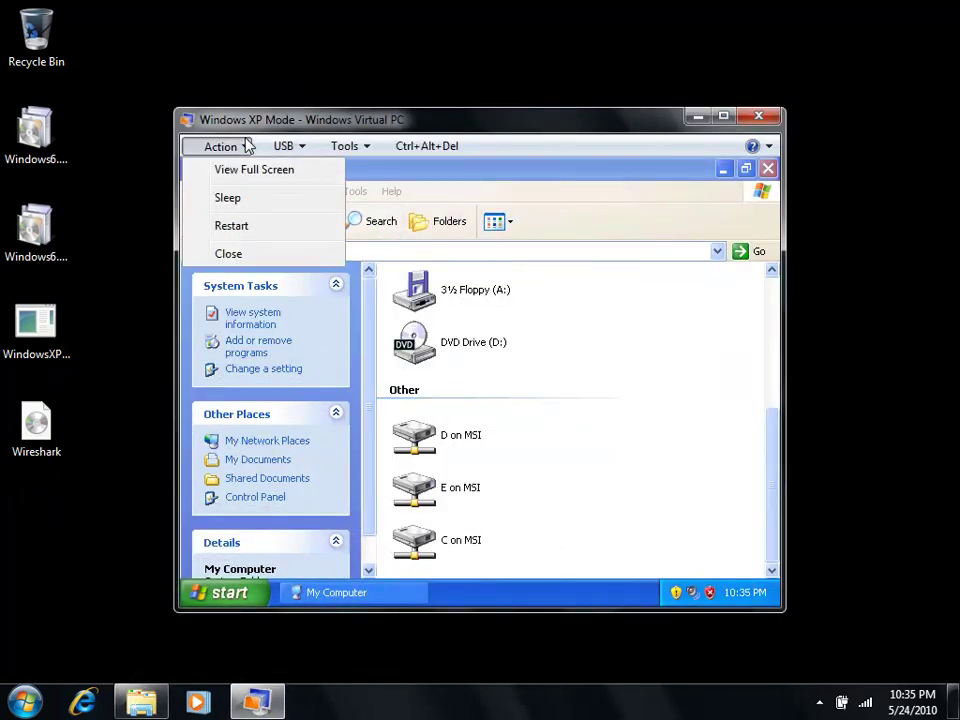
{"action": "left_click", "coordinate": [345, 146]}
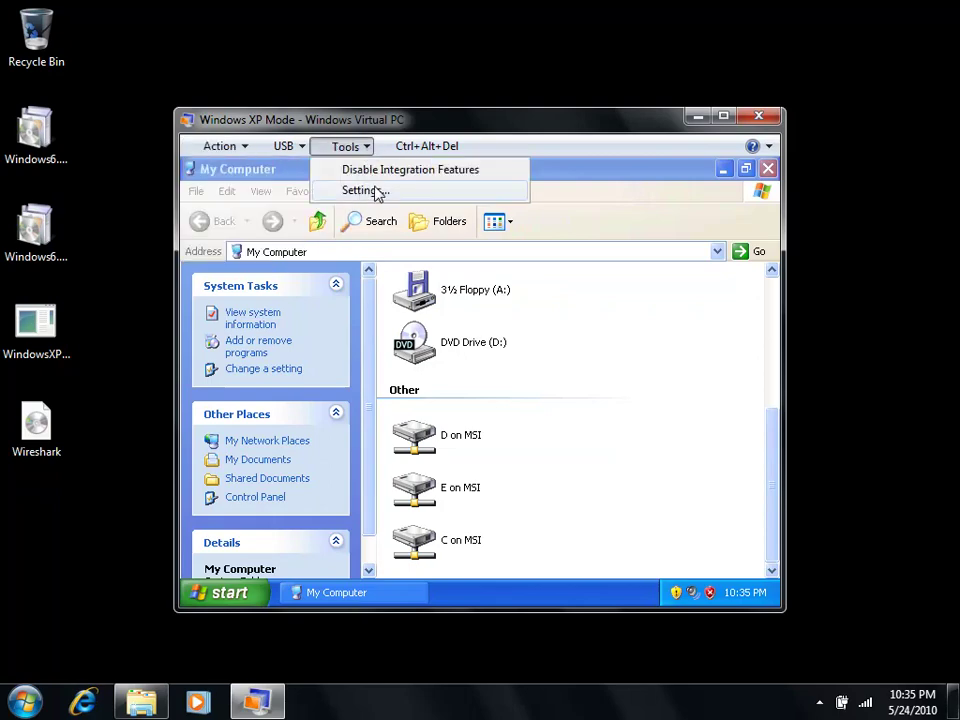
{"action": "left_click", "coordinate": [377, 193]}
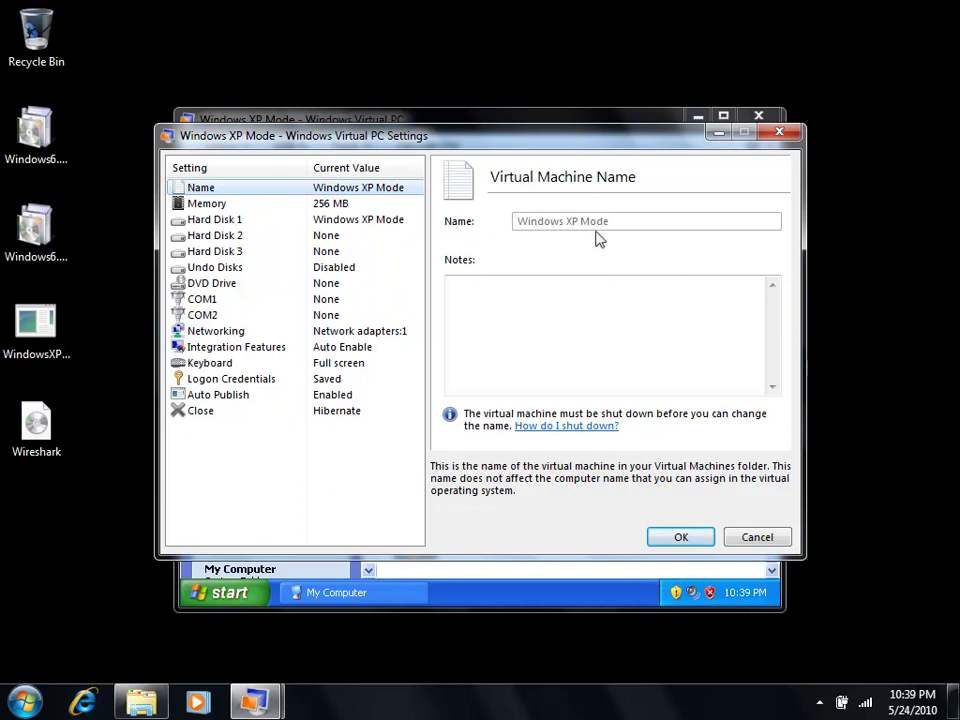
Step: Review the 256 MB Memory, Hard Disk 1 and Hard Disk 2 pages, returning to Name
{"action": "left_click", "coordinate": [232, 205]}
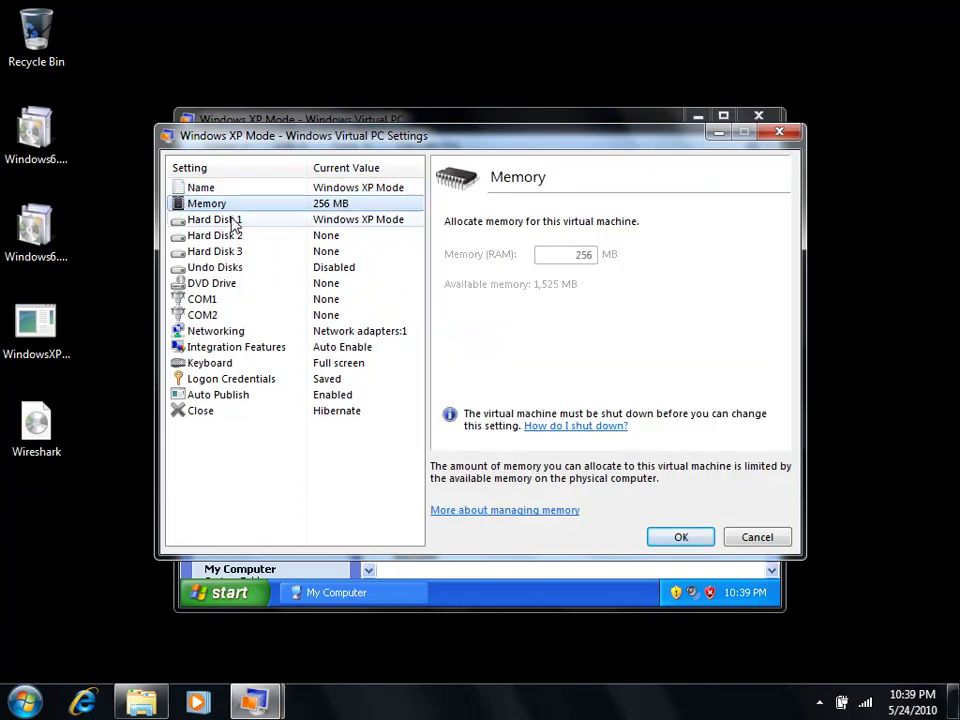
{"action": "left_click", "coordinate": [232, 221]}
{"action": "left_click", "coordinate": [236, 237]}
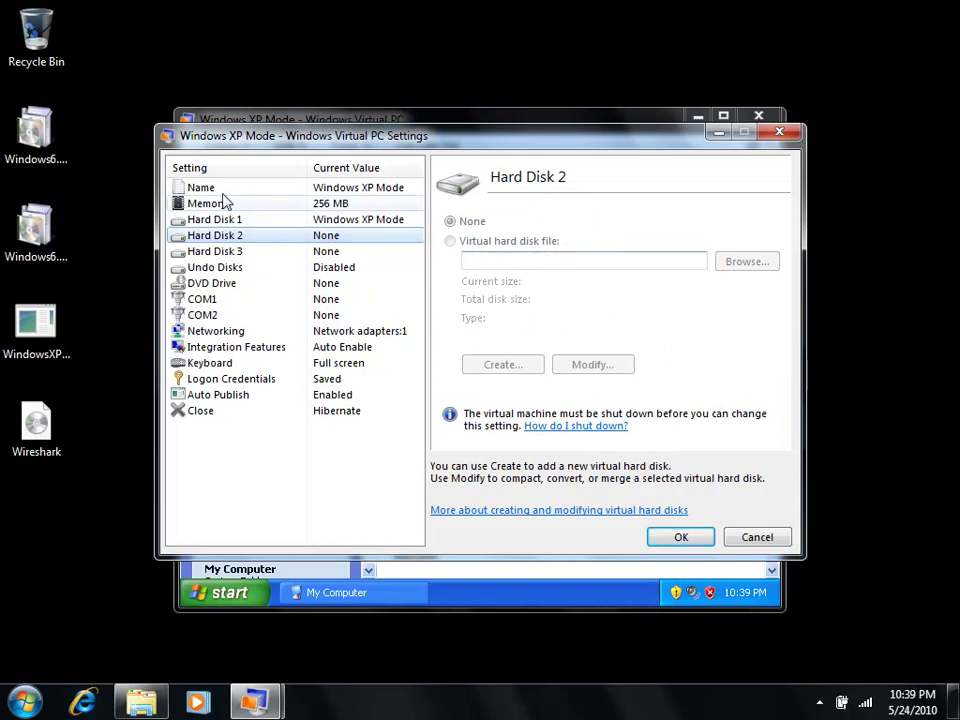
{"action": "left_click", "coordinate": [248, 189]}
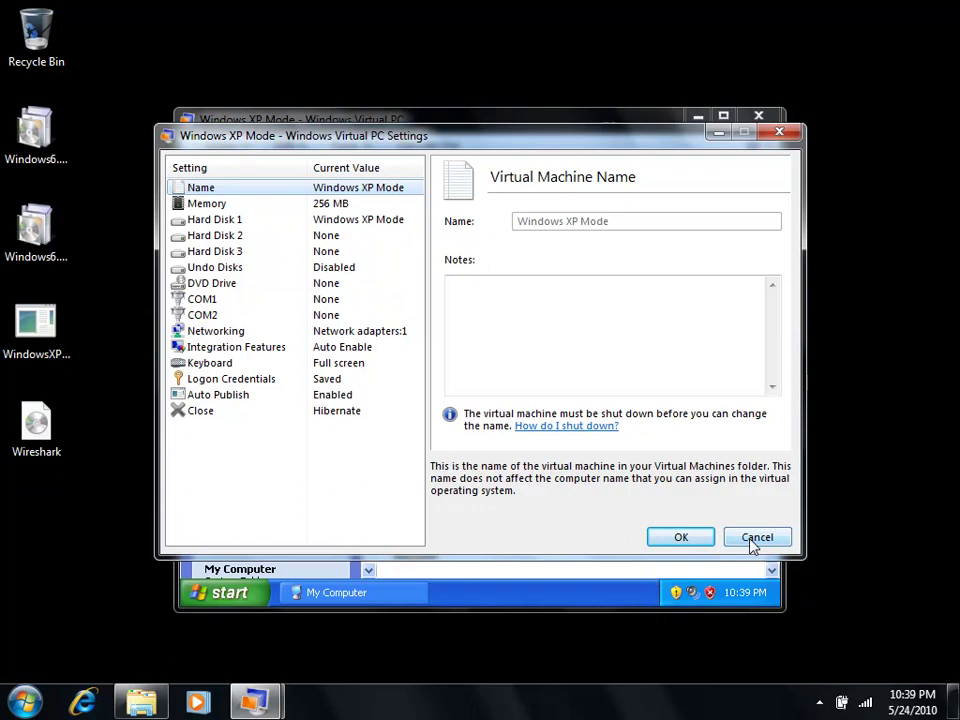
Step: Change the Close action from Hibernate to 'Prompt for action' and save the settings
{"action": "left_click", "coordinate": [224, 420]}
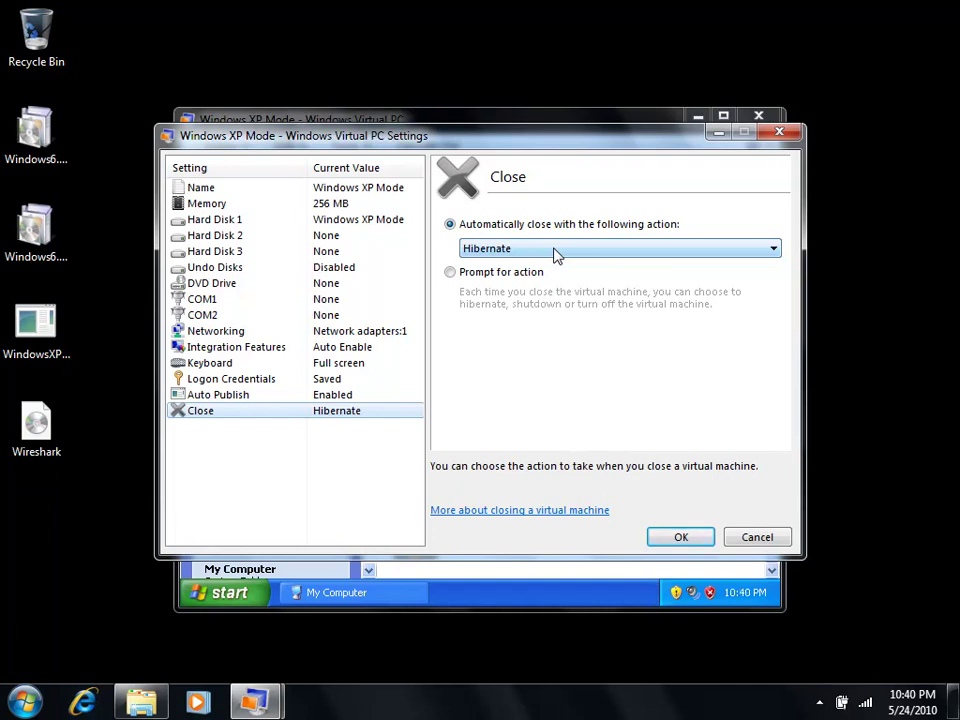
{"action": "left_click", "coordinate": [557, 252]}
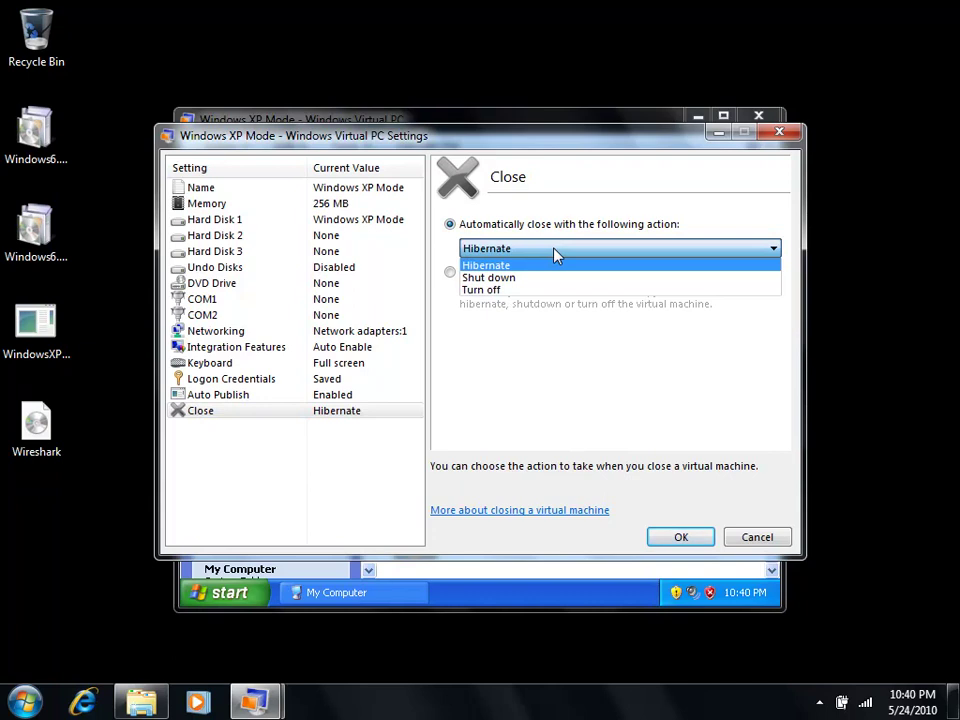
{"action": "left_click", "coordinate": [549, 262]}
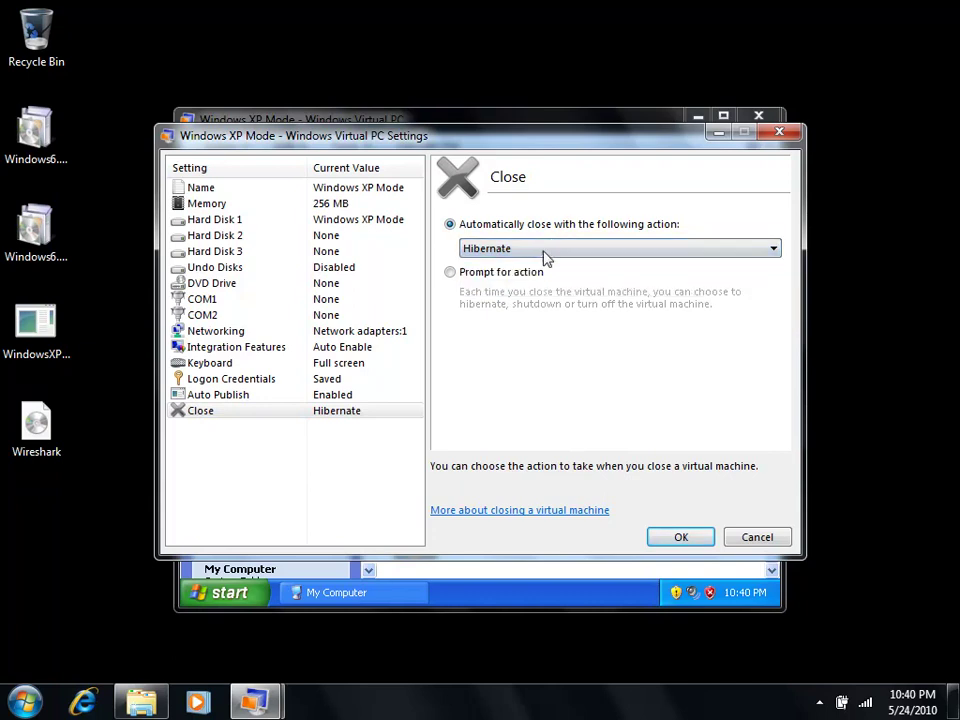
{"action": "left_click", "coordinate": [492, 272]}
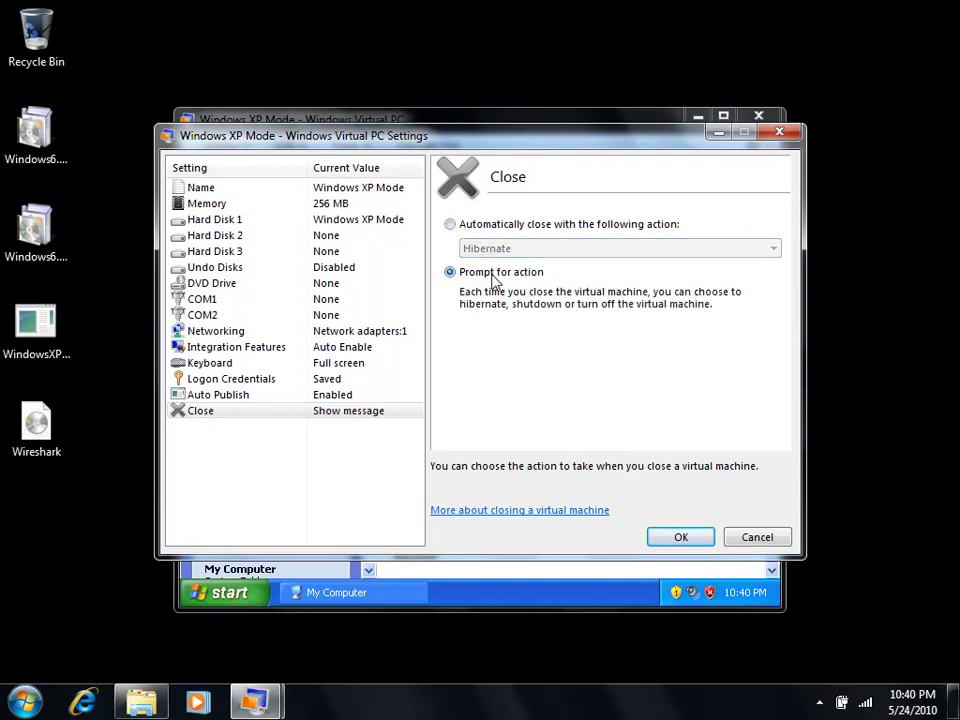
{"action": "left_click", "coordinate": [690, 541]}
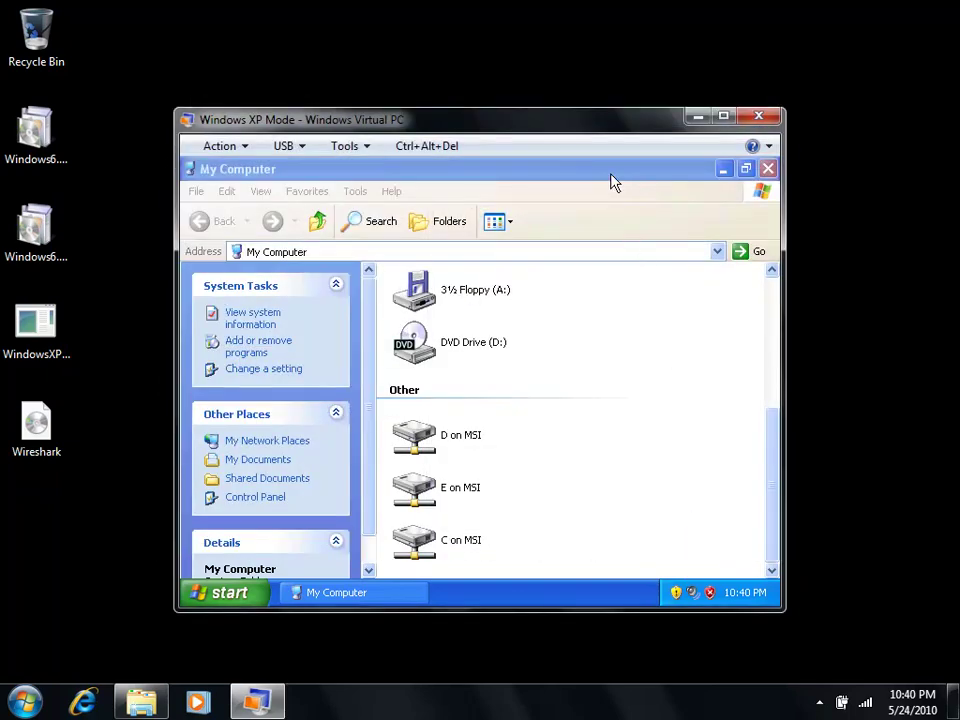
Step: Close the Windows XP Mode window, choosing Shut down
{"action": "left_click", "coordinate": [757, 121]}
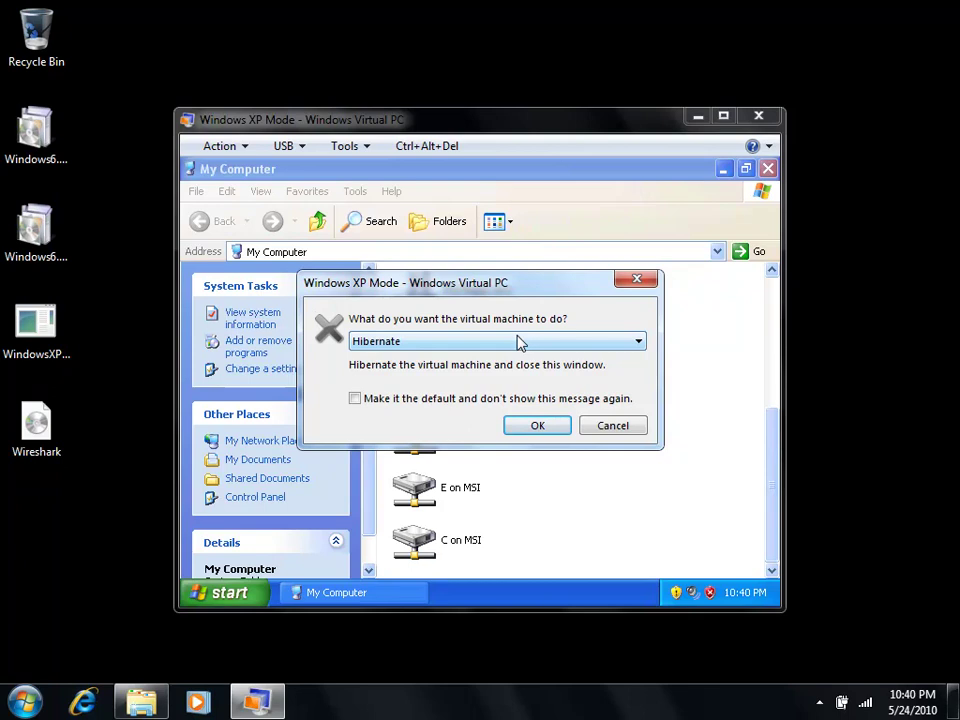
{"action": "left_click", "coordinate": [519, 343]}
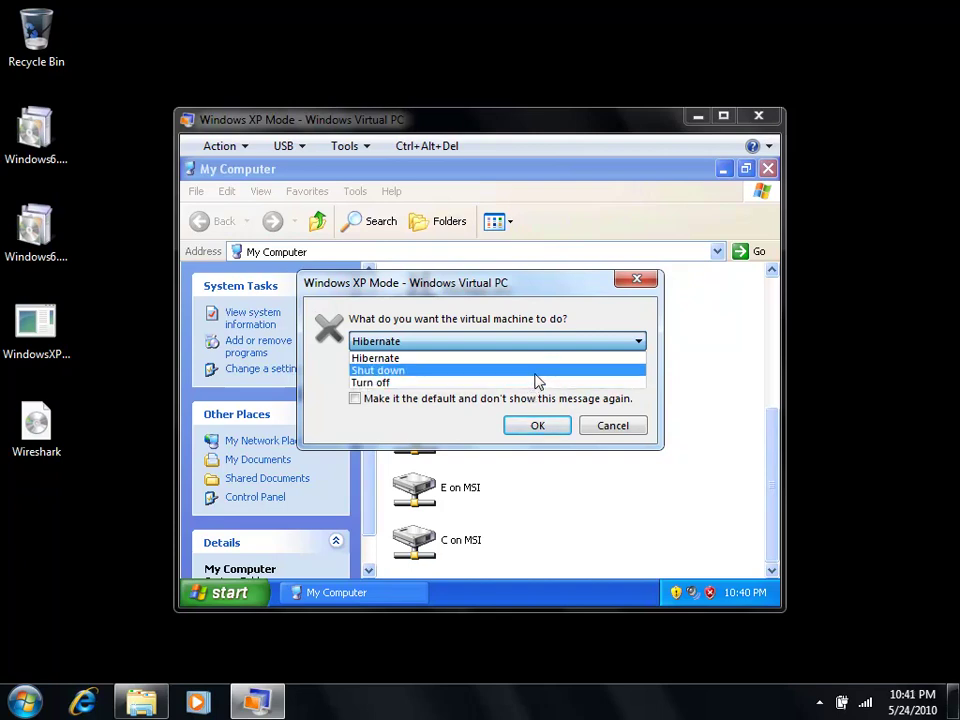
{"action": "left_click", "coordinate": [535, 372]}
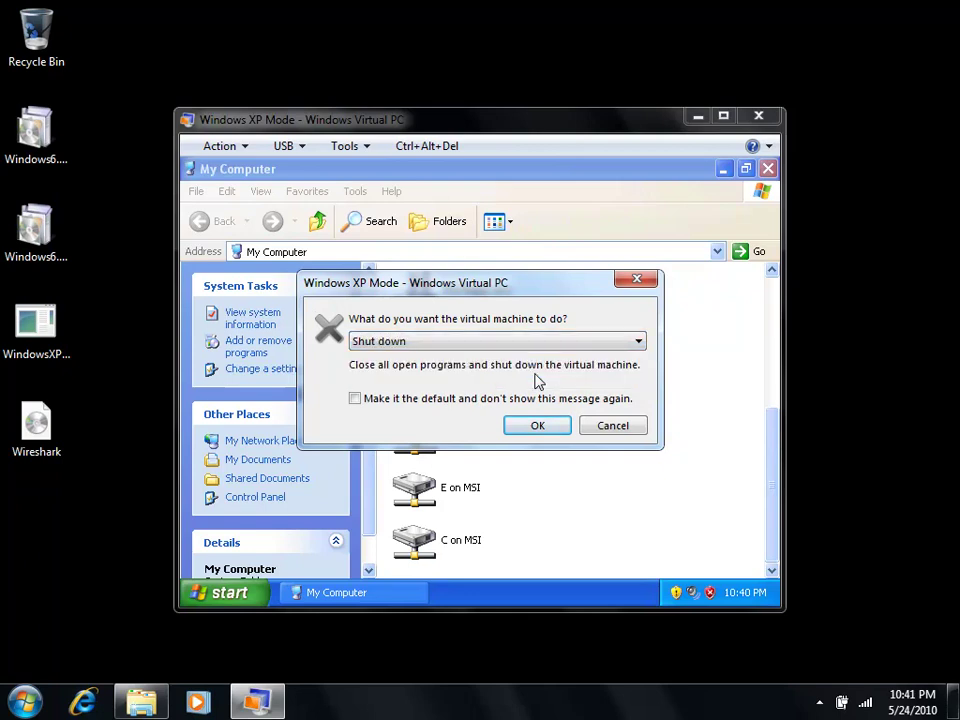
{"action": "left_click", "coordinate": [537, 430]}
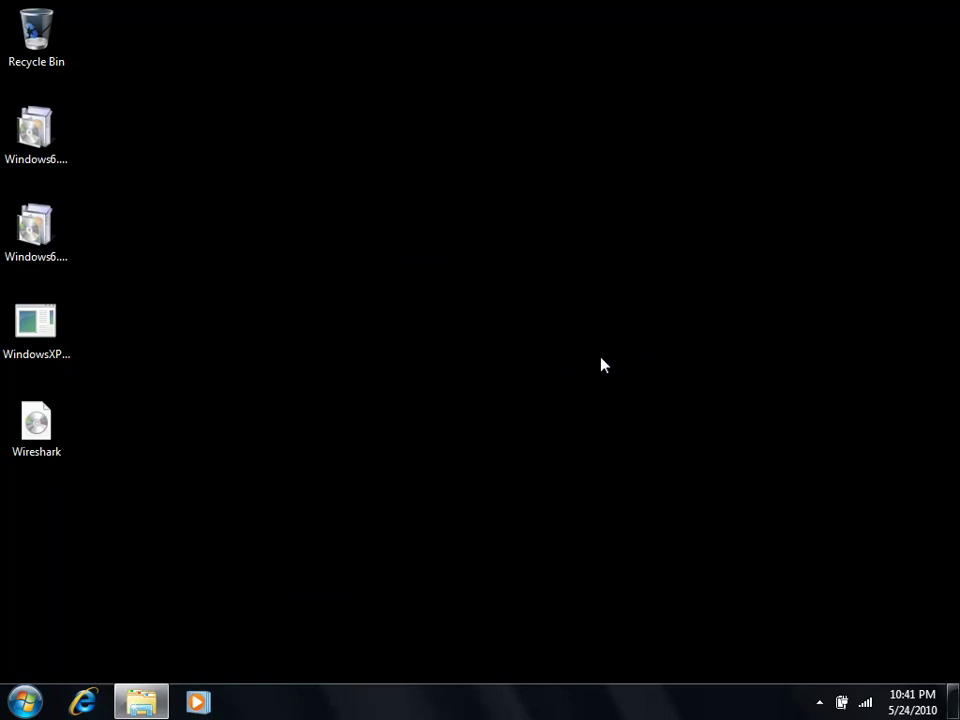
Step: Launch Windows Virtual PC from Start > All Programs > Windows Virtual PC
{"action": "left_click", "coordinate": [33, 703]}
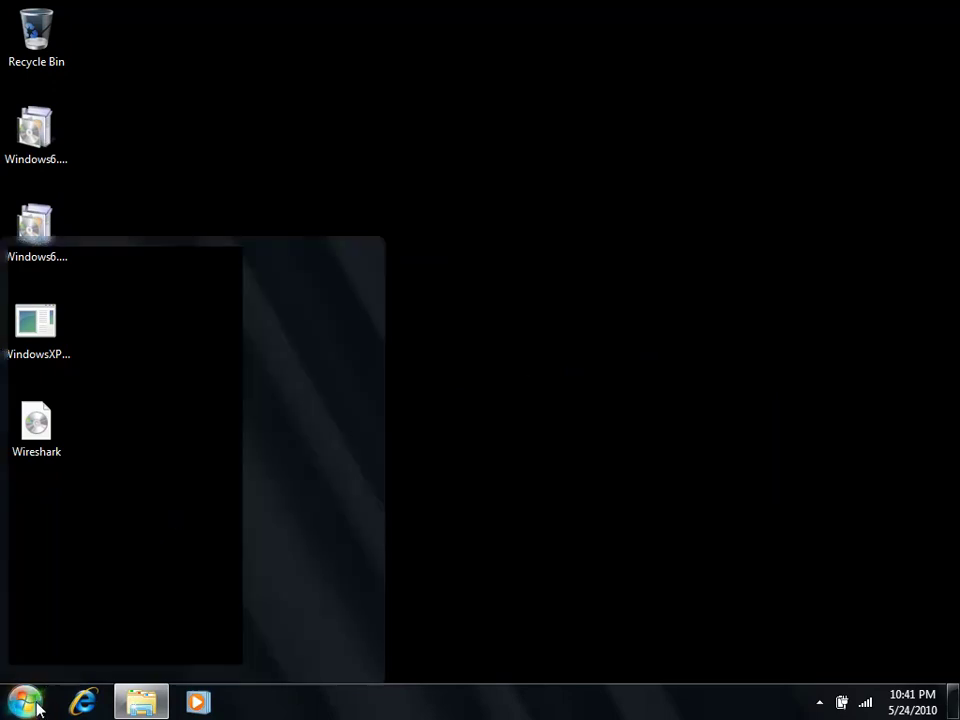
{"action": "left_click", "coordinate": [101, 634]}
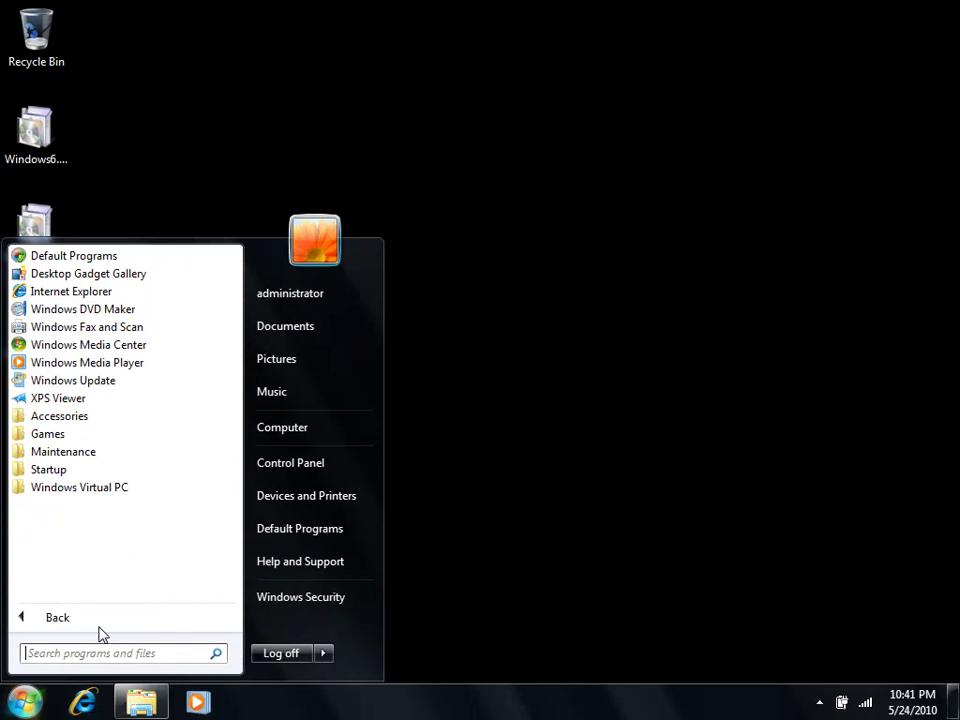
{"action": "left_click", "coordinate": [103, 489]}
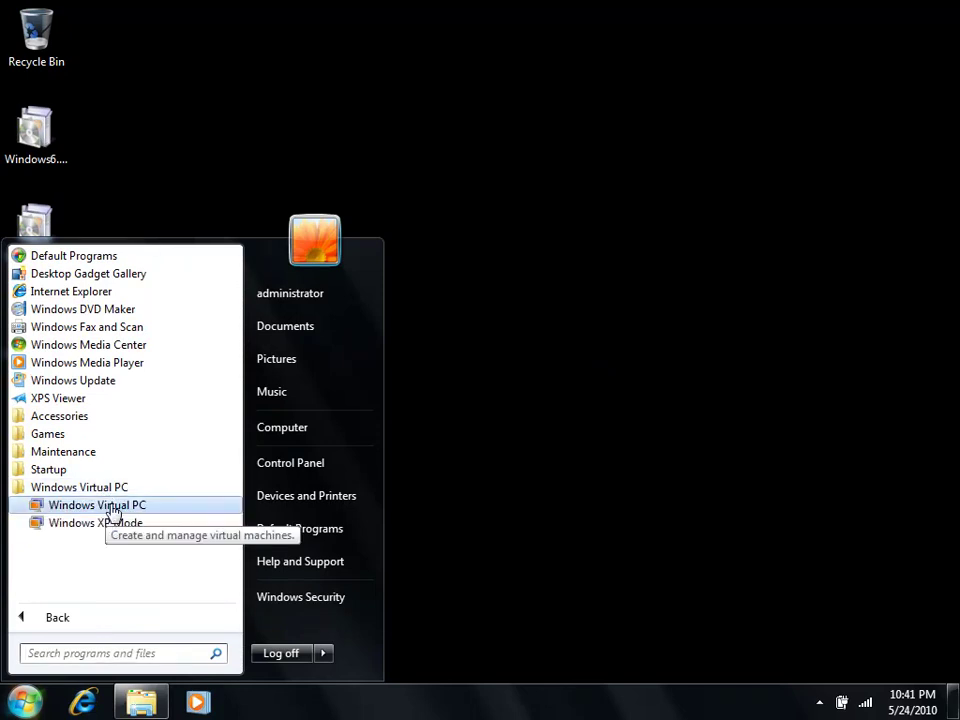
{"action": "left_click", "coordinate": [106, 507]}
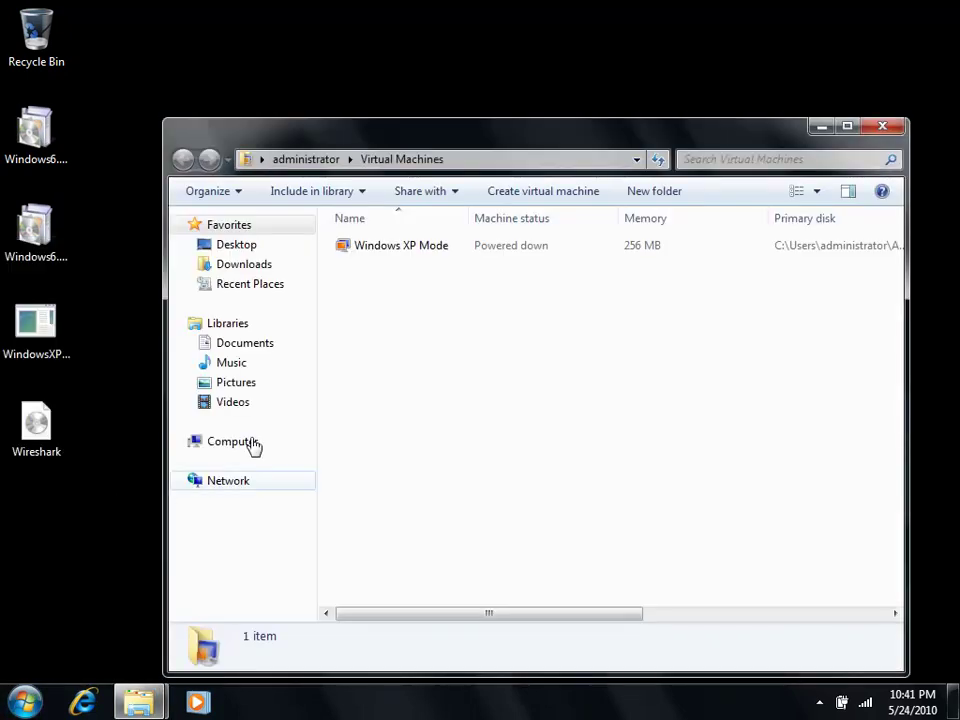
Step: Open the powered-down Windows XP Mode's settings from its context menu and go to Memory
{"action": "left_click", "coordinate": [385, 250]}
{"action": "right_click", "coordinate": [384, 248]}
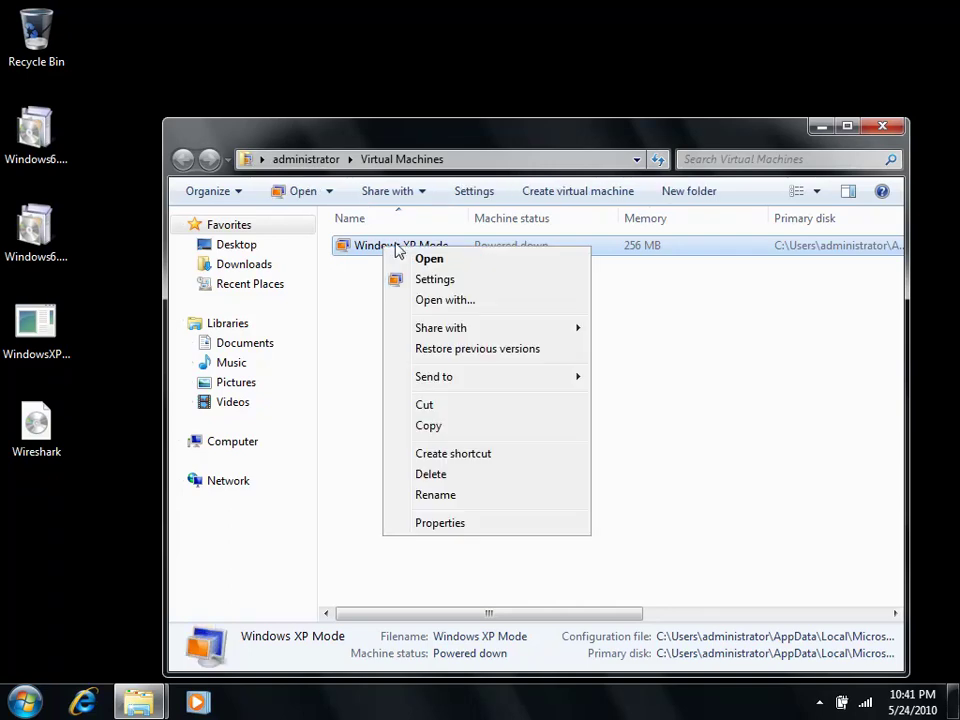
{"action": "left_click", "coordinate": [448, 281]}
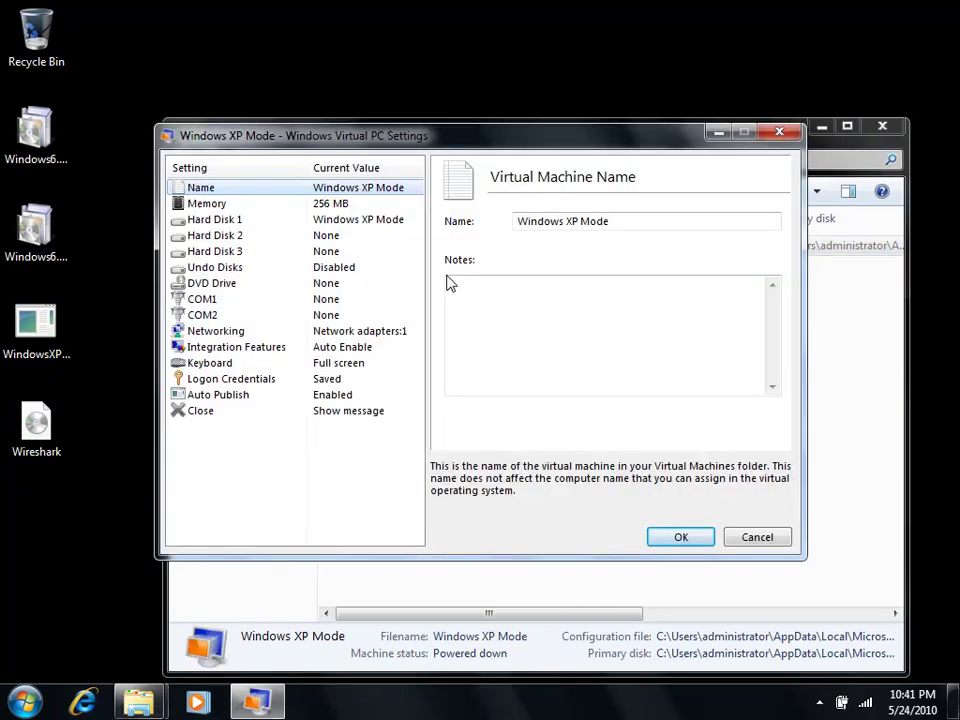
{"action": "left_click_drag", "start_coordinate": [641, 216], "coordinate": [521, 253]}
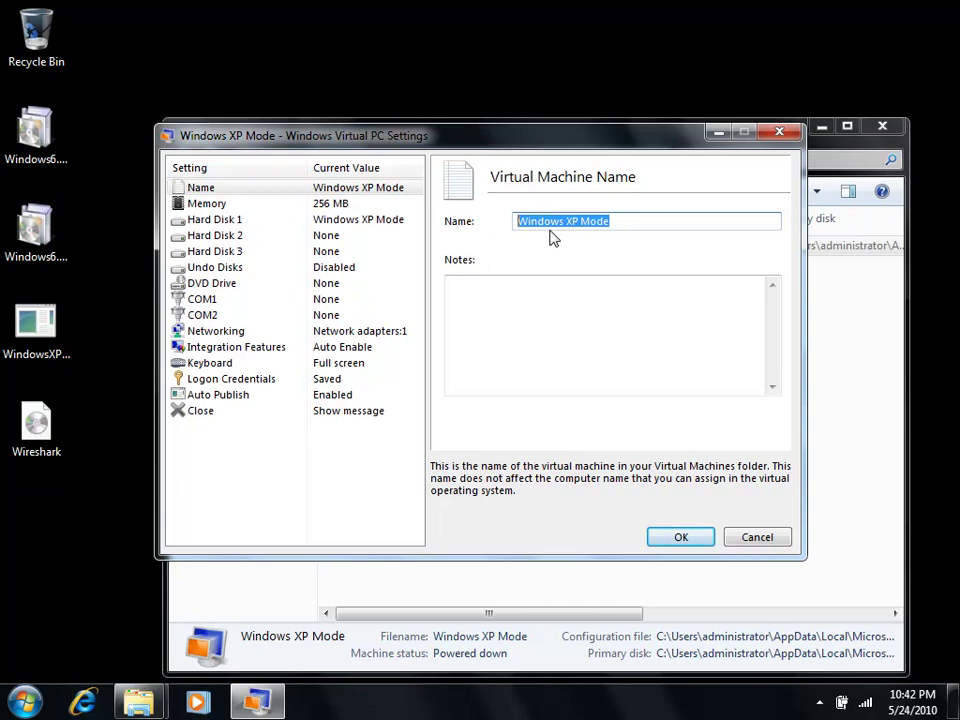
{"action": "left_click", "coordinate": [282, 206]}
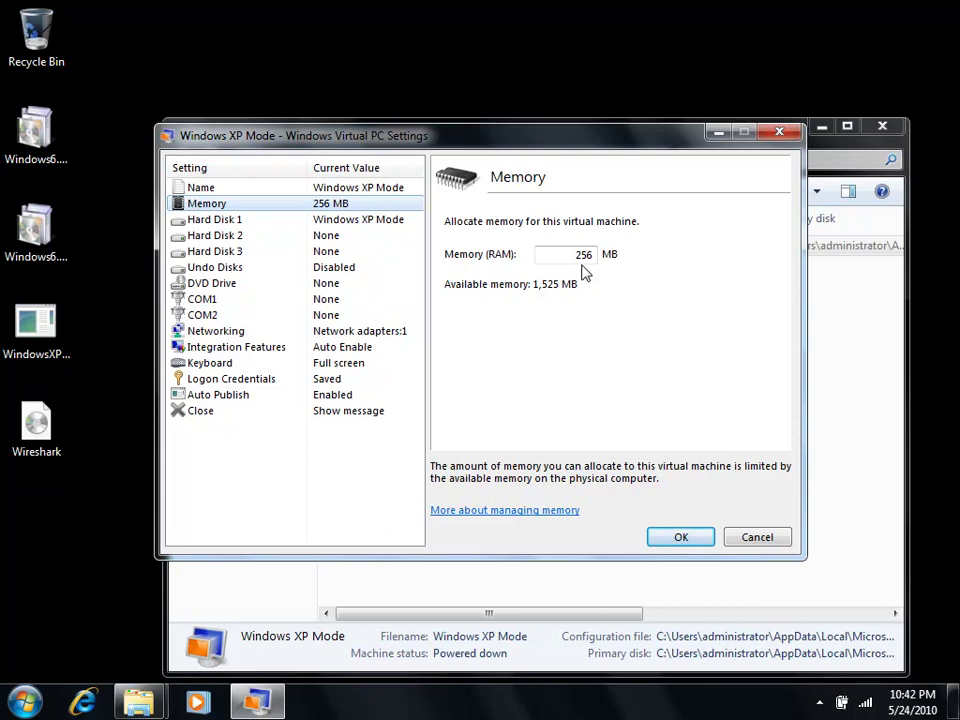
Step: Raise Windows XP Mode's memory from 256 MB to 1024 MB
{"action": "double_click", "coordinate": [590, 254]}
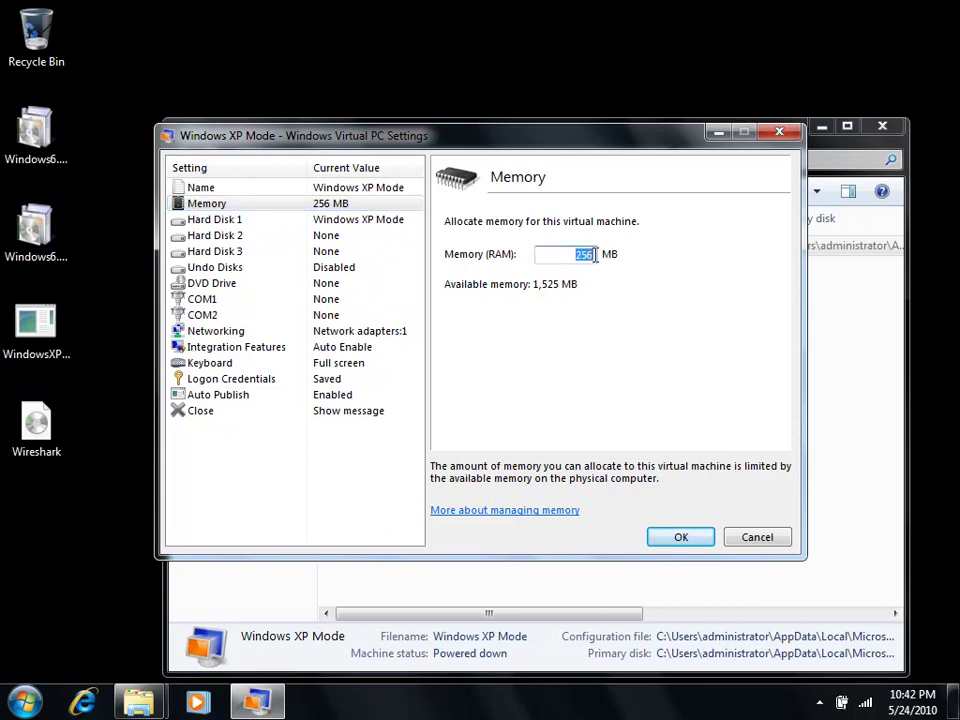
{"action": "type", "text": "512"}
{"action": "double_click", "coordinate": [590, 254]}
{"action": "type", "text": "1024"}
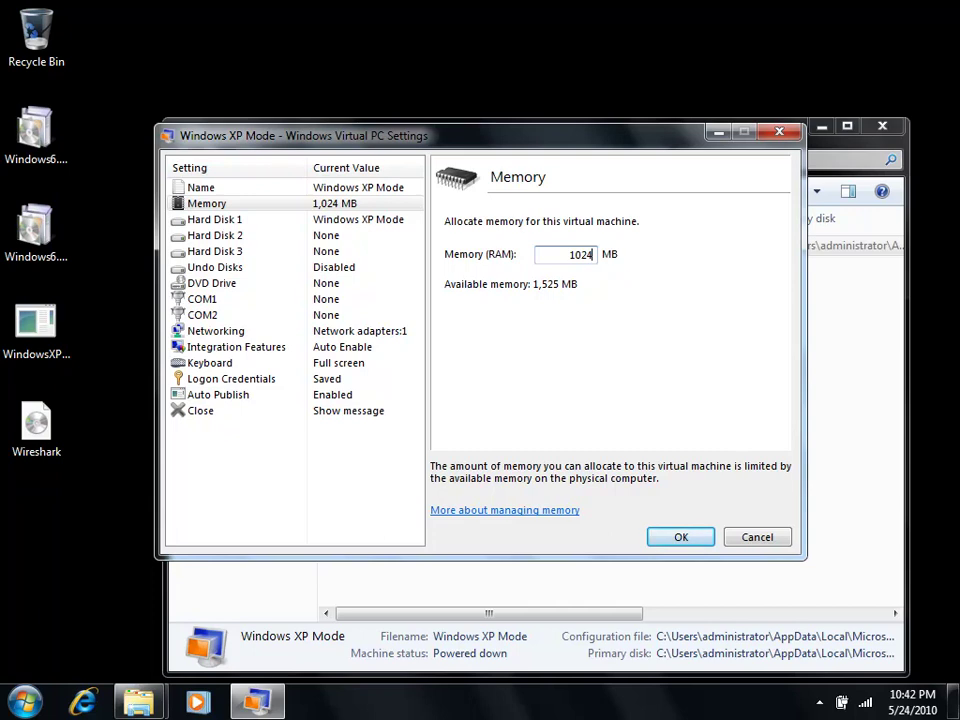
{"action": "left_click", "coordinate": [265, 224]}
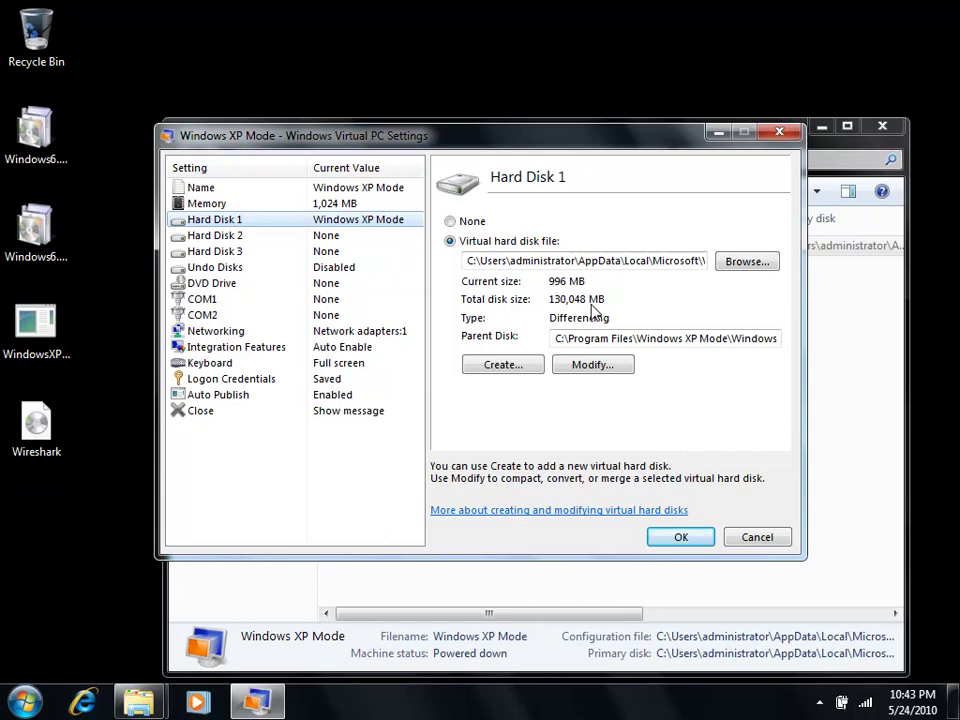
Step: Try creating a virtual disk for Hard Disk 2, cancel it and leave Hard Disk 2 as None
{"action": "left_click", "coordinate": [265, 243]}
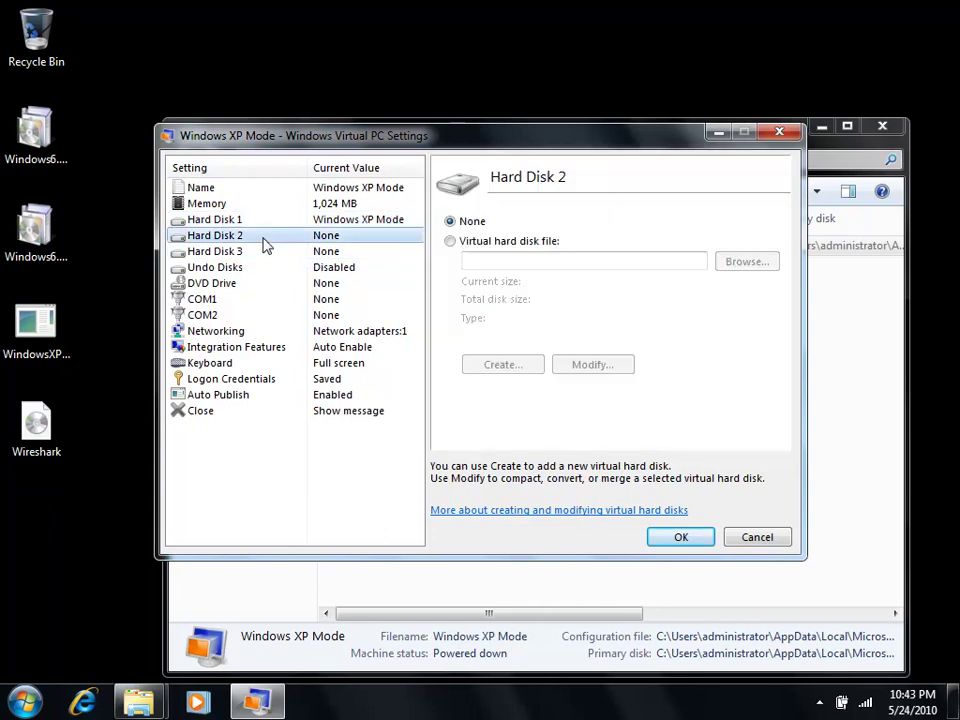
{"action": "left_click", "coordinate": [484, 245]}
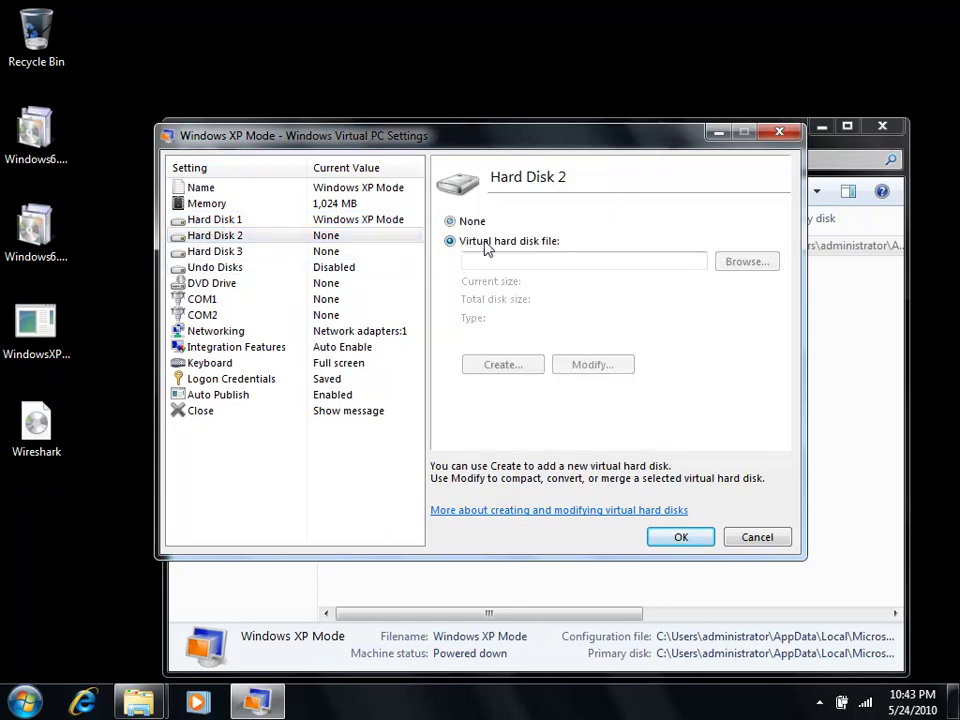
{"action": "left_click", "coordinate": [503, 365]}
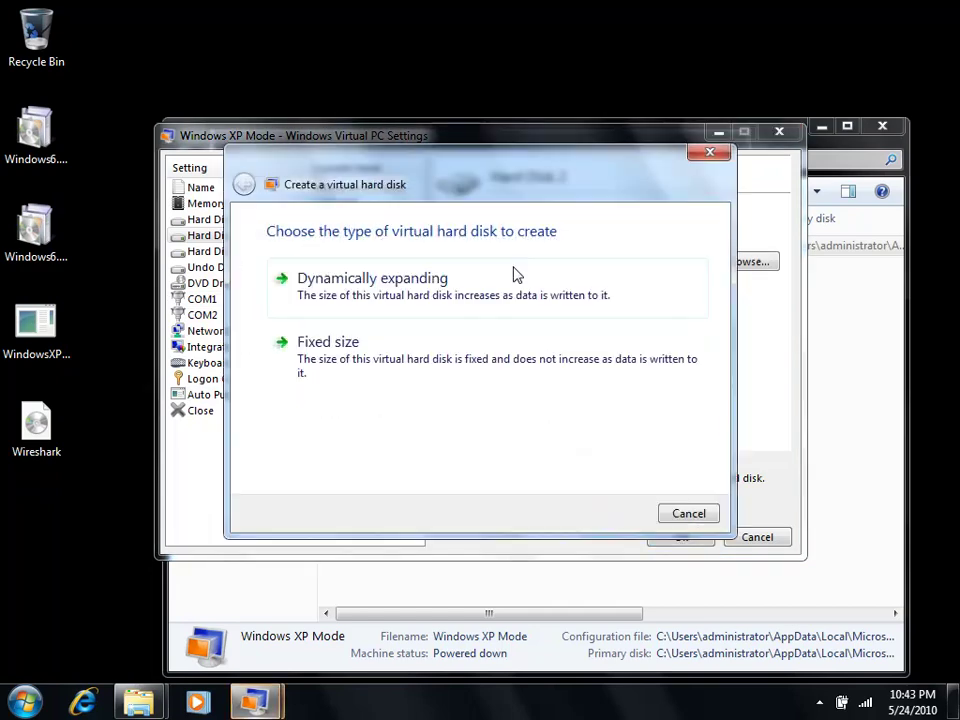
{"action": "left_click", "coordinate": [690, 514]}
{"action": "left_click", "coordinate": [463, 223]}
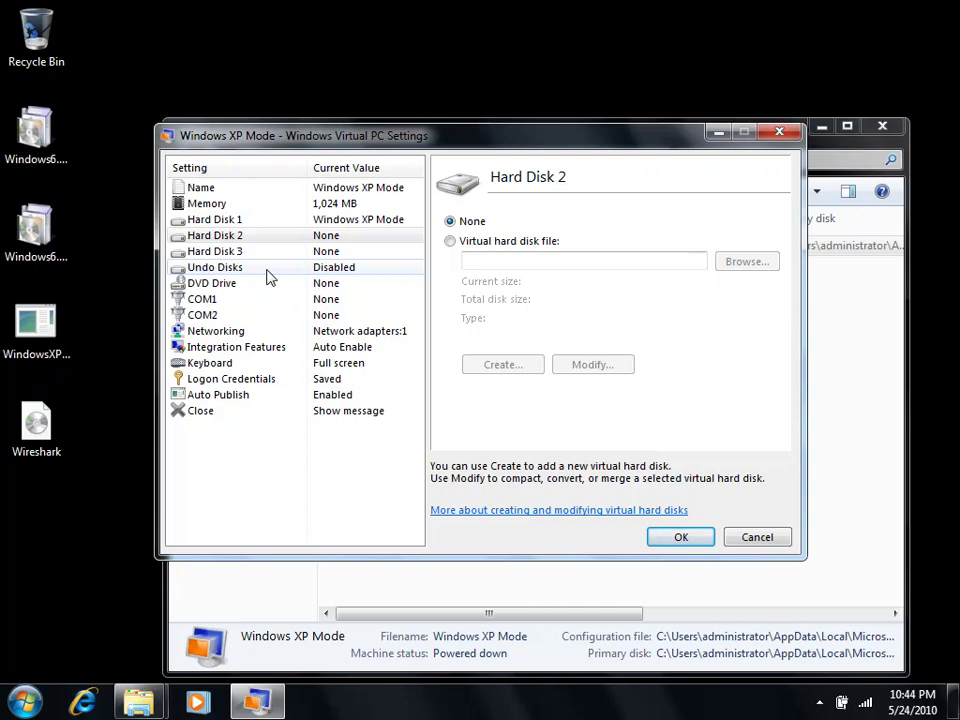
{"action": "left_click", "coordinate": [270, 289]}
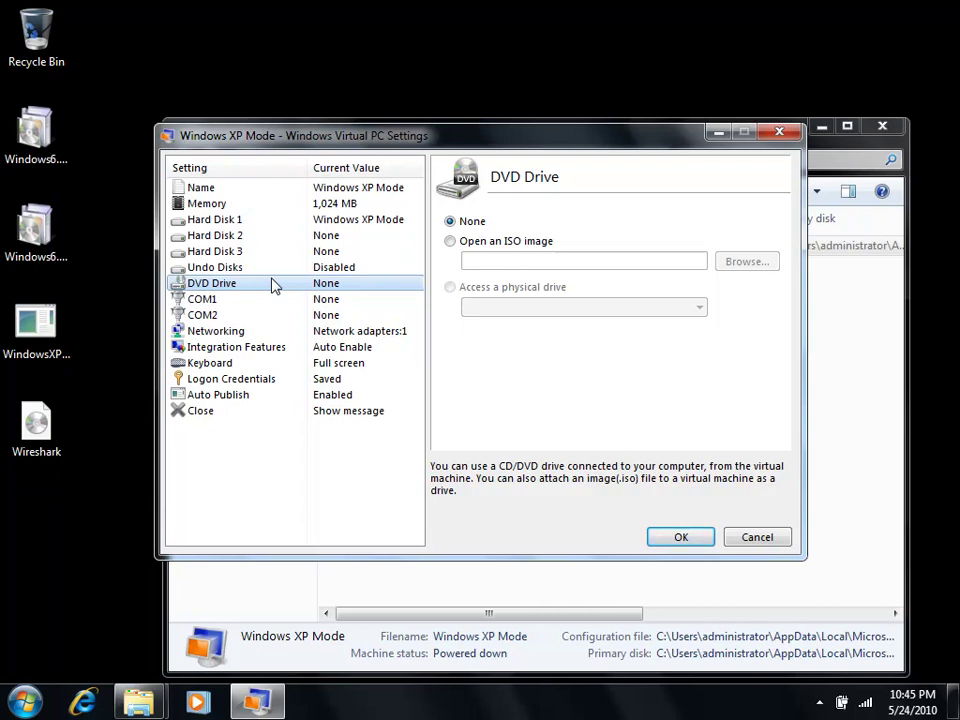
Step: Select ISO image for the DVD drive, then cancel the file picker without choosing one
{"action": "left_click", "coordinate": [464, 243]}
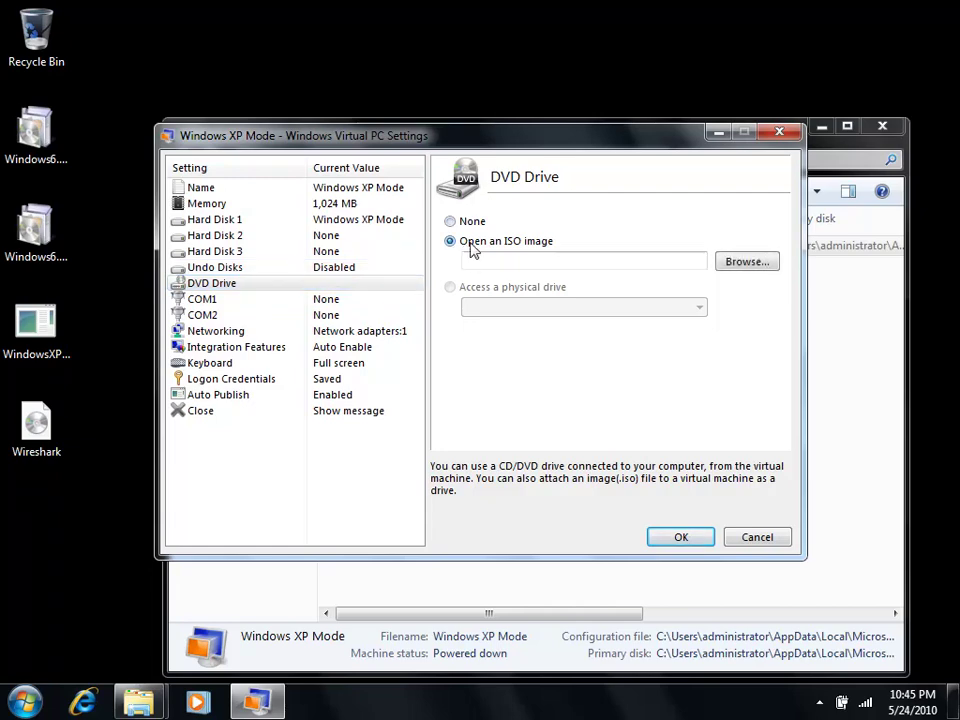
{"action": "left_click", "coordinate": [747, 262]}
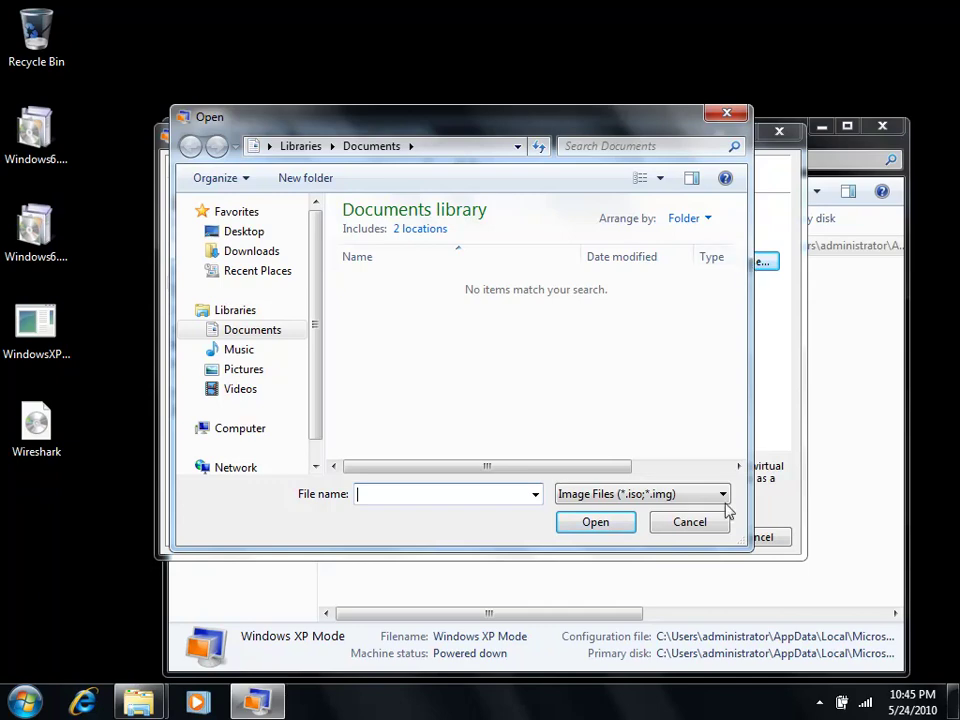
{"action": "left_click", "coordinate": [716, 526]}
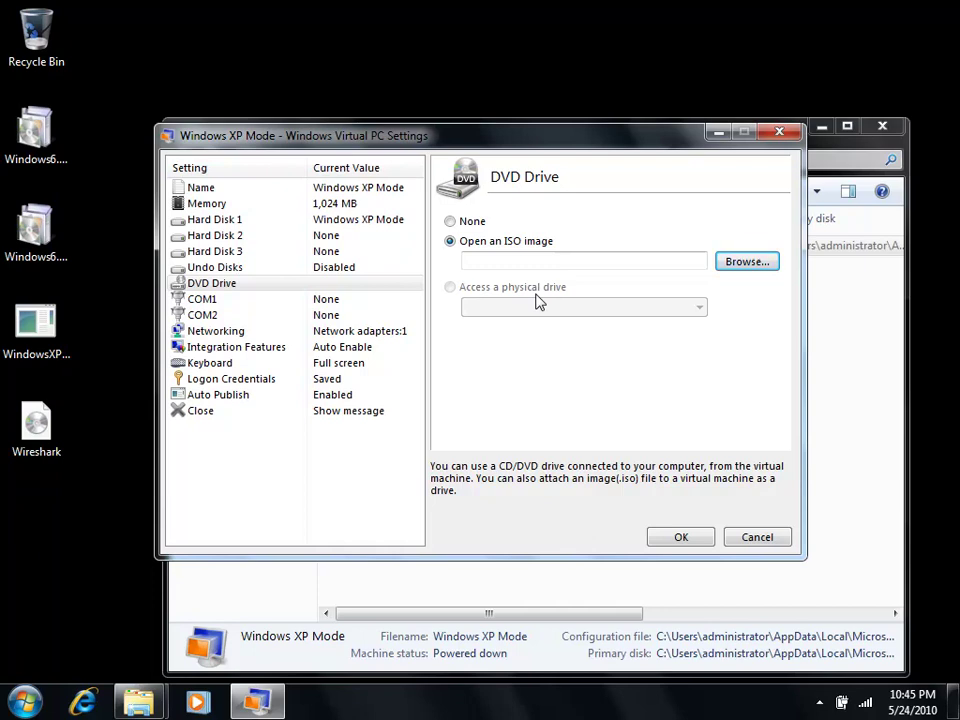
Step: Review the COM1, COM2 and Networking settings pages
{"action": "left_click", "coordinate": [248, 306]}
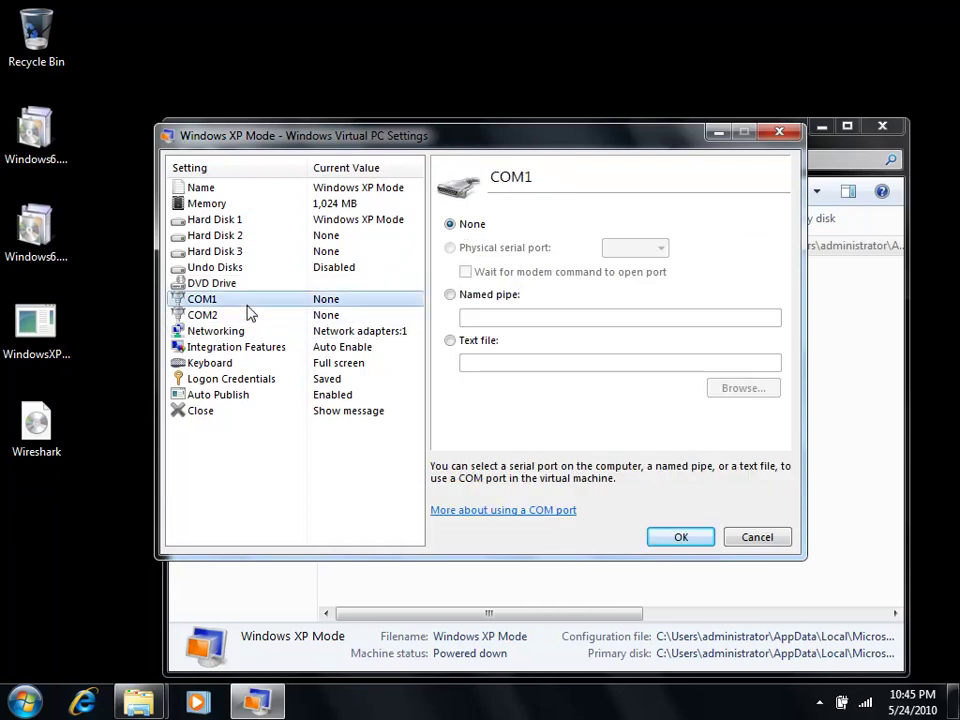
{"action": "left_click", "coordinate": [253, 319]}
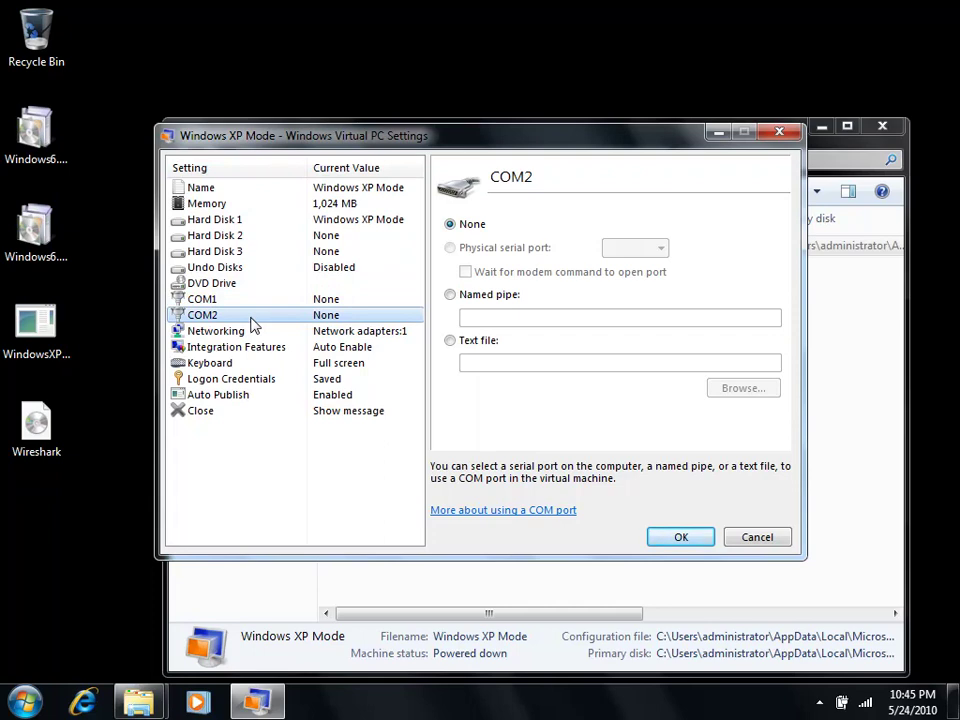
{"action": "left_click", "coordinate": [251, 331]}
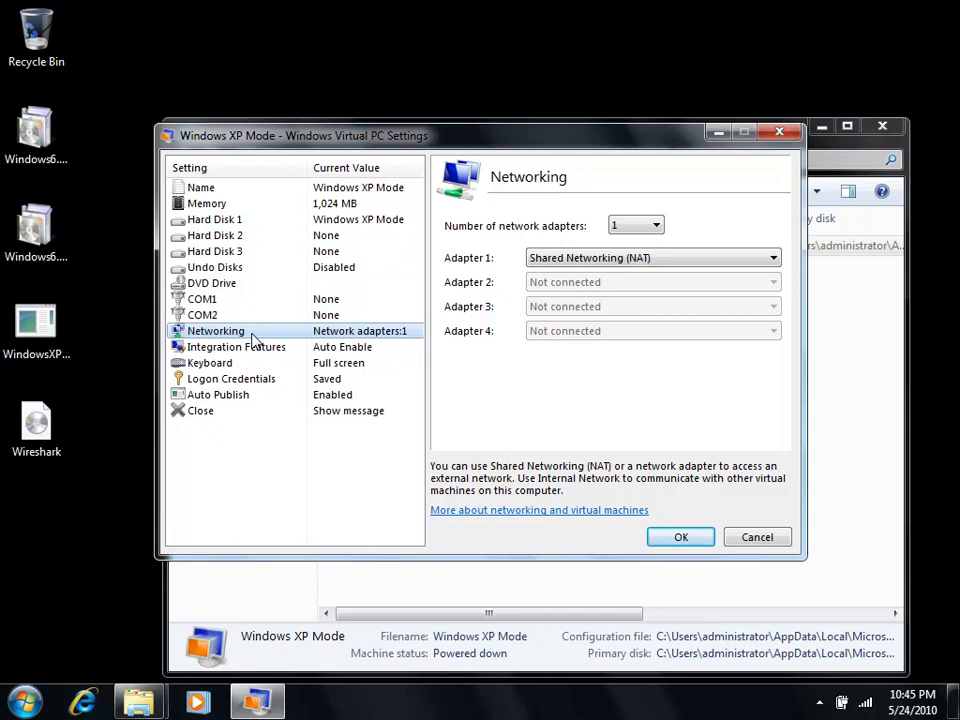
Step: Keep Adapter 1 on Shared Networking (NAT) and view the Integration Features page
{"action": "left_click", "coordinate": [679, 260]}
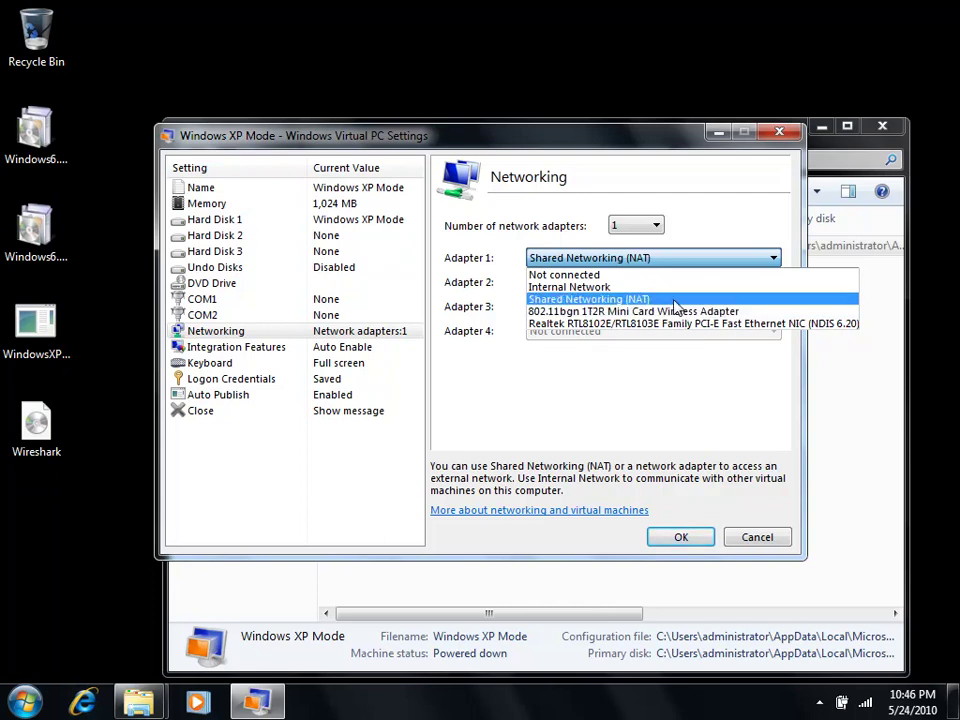
{"action": "left_click", "coordinate": [676, 301]}
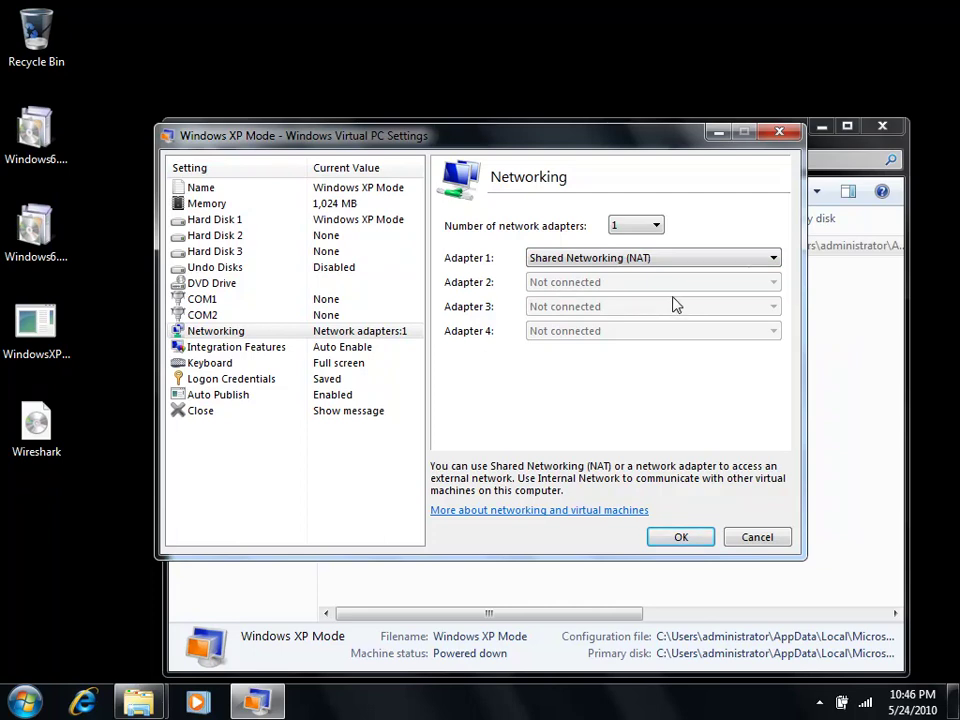
{"action": "left_click", "coordinate": [245, 350]}
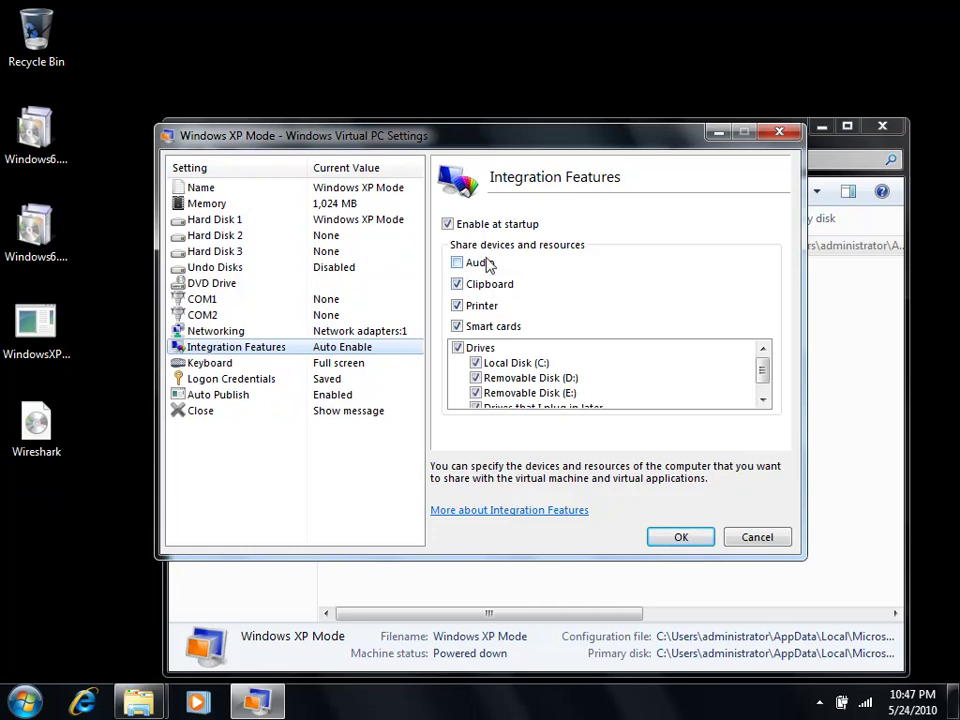
Step: Review the Keyboard, Logon Credentials and Auto Publish pages, ending on the Close page
{"action": "left_click", "coordinate": [269, 366]}
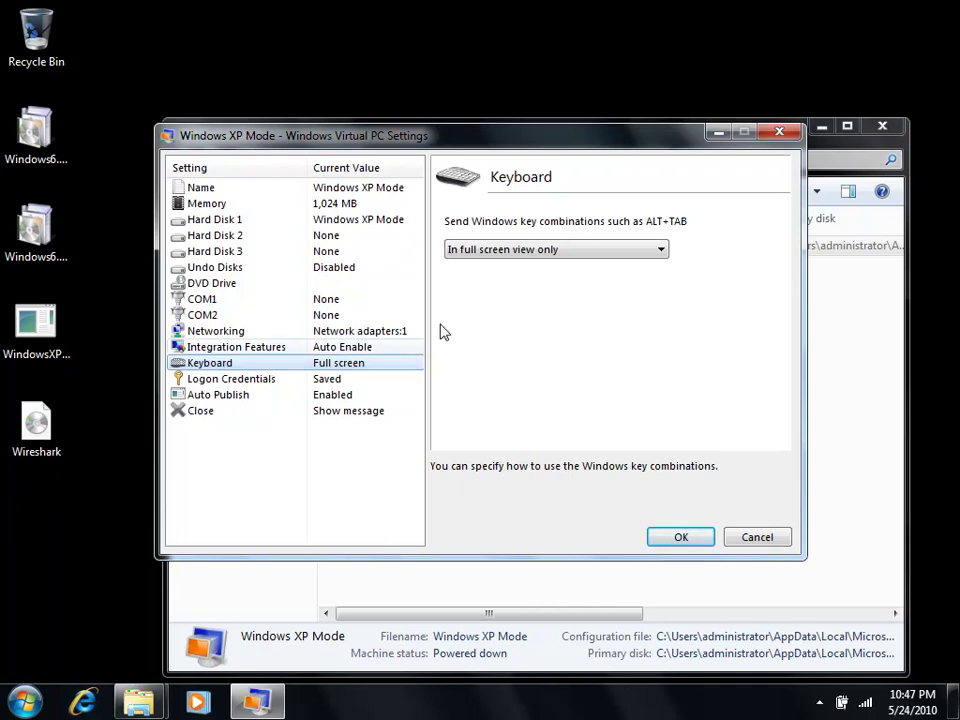
{"action": "left_click", "coordinate": [563, 250]}
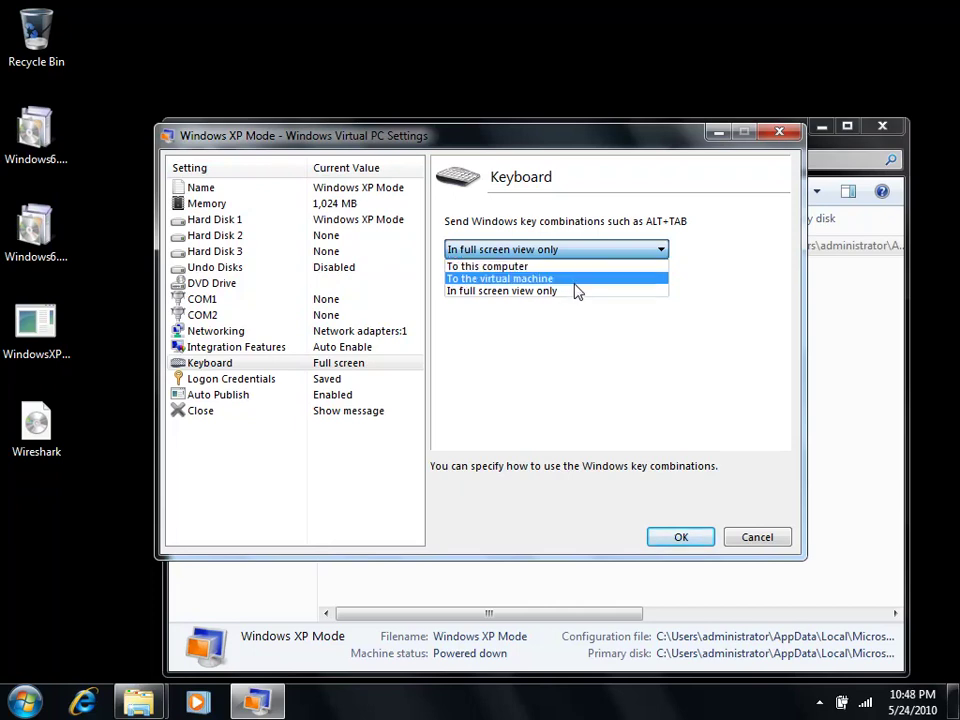
{"action": "left_click", "coordinate": [265, 379]}
{"action": "left_click", "coordinate": [266, 380]}
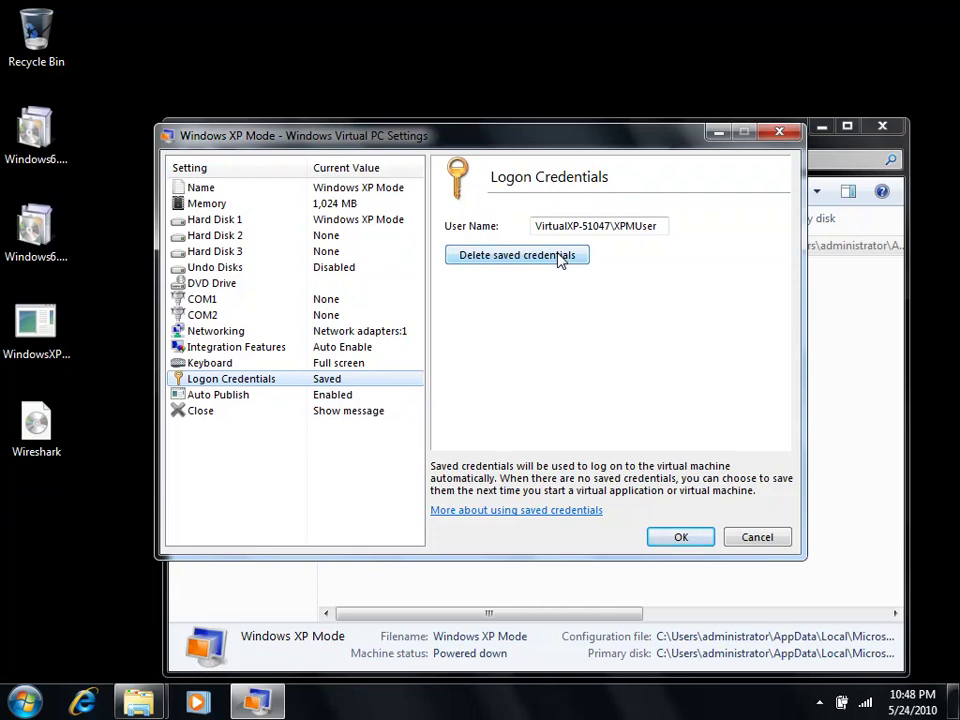
{"action": "left_click", "coordinate": [231, 401]}
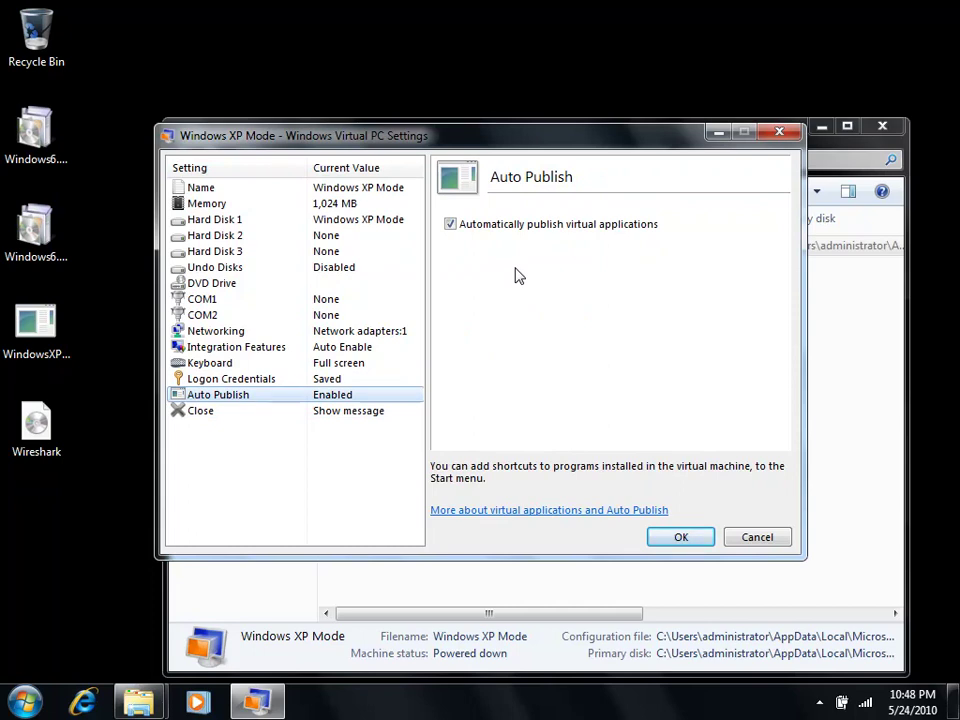
{"action": "left_click", "coordinate": [229, 421]}
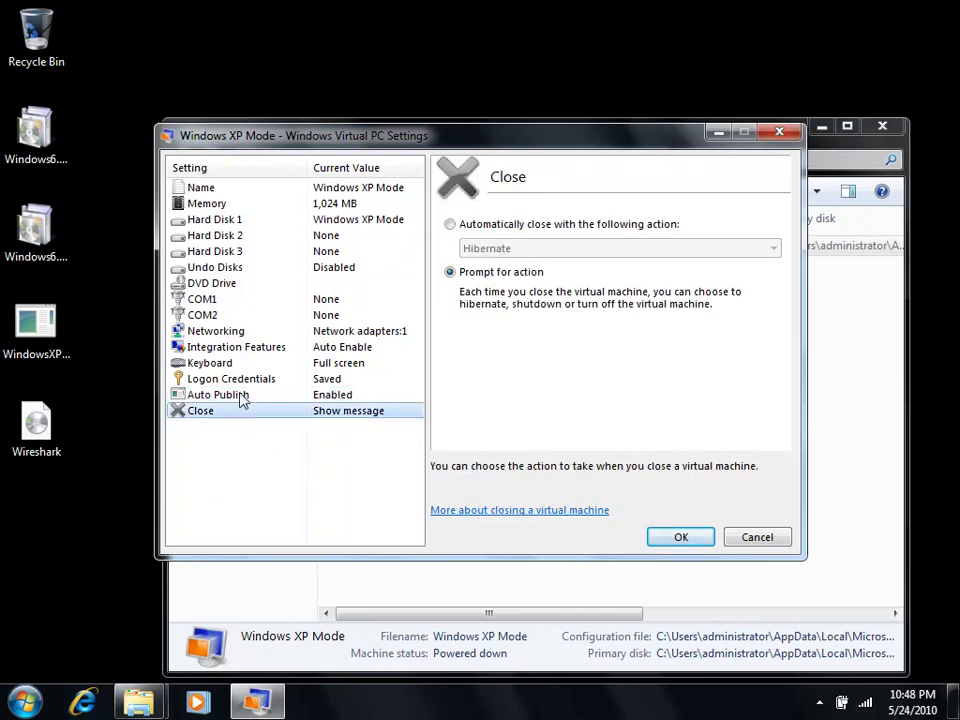
Step: Replace the invalid ISO by setting the DVD drive to None, then save the settings
{"action": "left_click", "coordinate": [676, 540]}
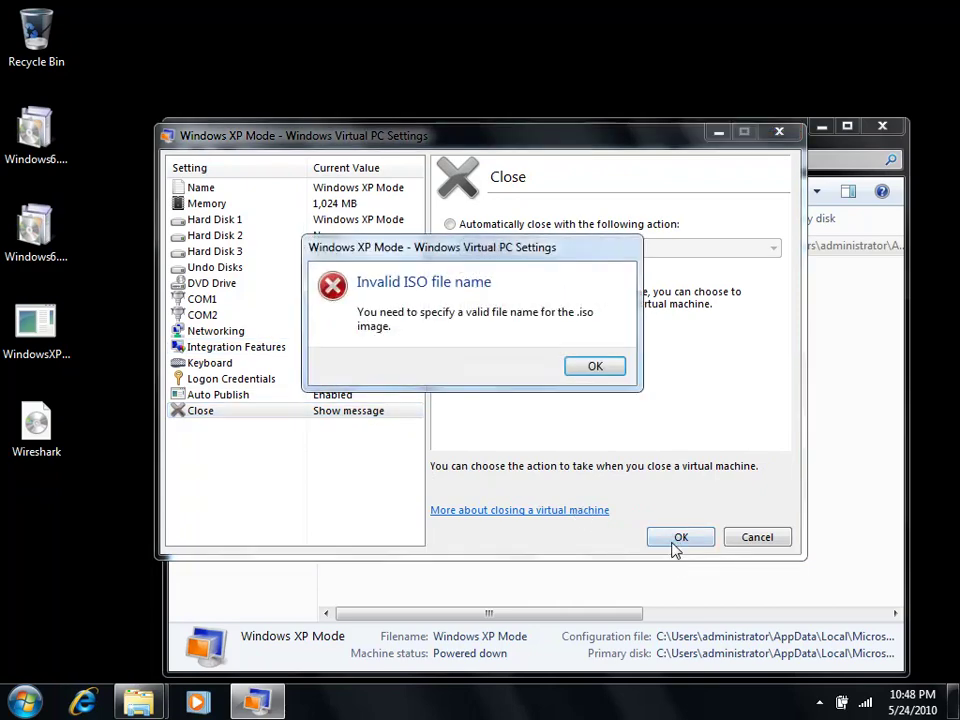
{"action": "left_click", "coordinate": [602, 366]}
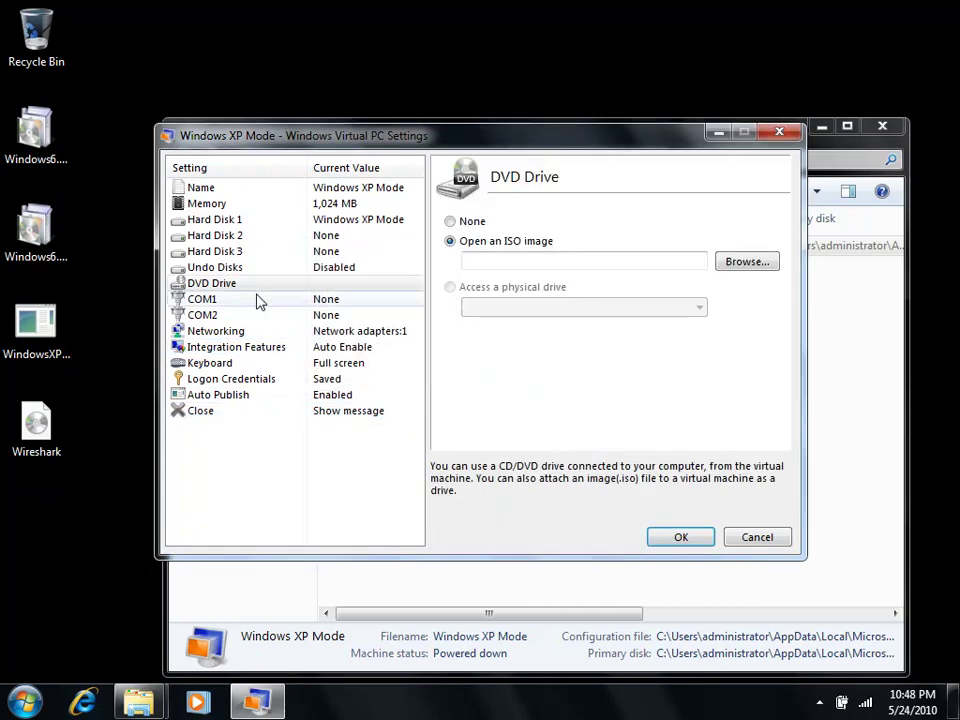
{"action": "left_click", "coordinate": [471, 222]}
{"action": "left_click", "coordinate": [676, 538]}
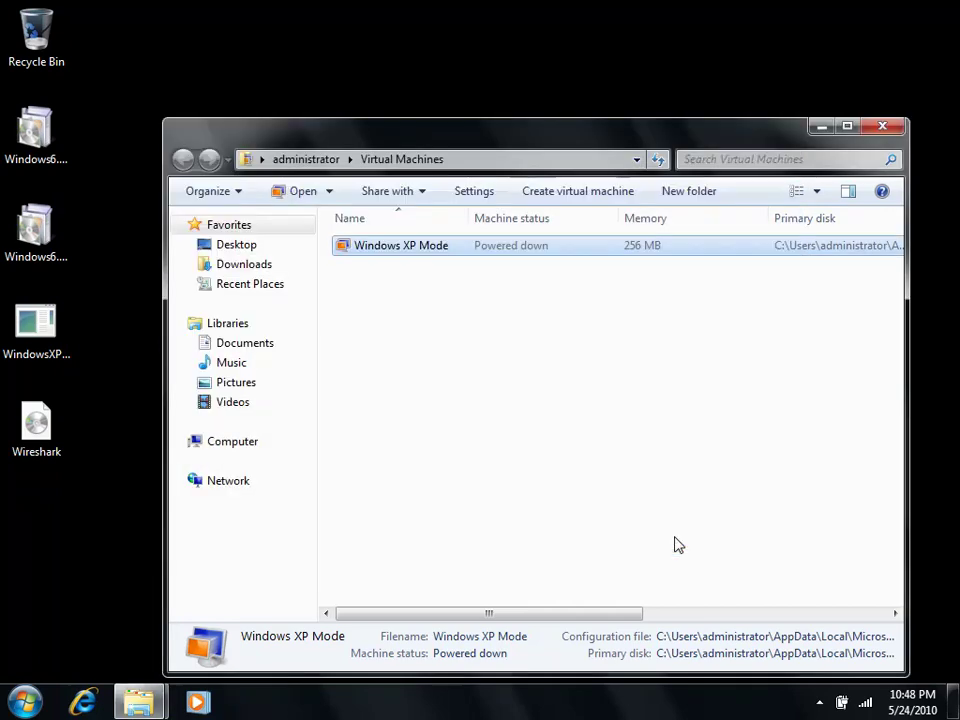
Step: Close the Virtual Machines folder and launch Windows XP Mode from the Windows Virtual PC Start menu group
{"action": "left_click", "coordinate": [882, 127]}
{"action": "left_click", "coordinate": [30, 702]}
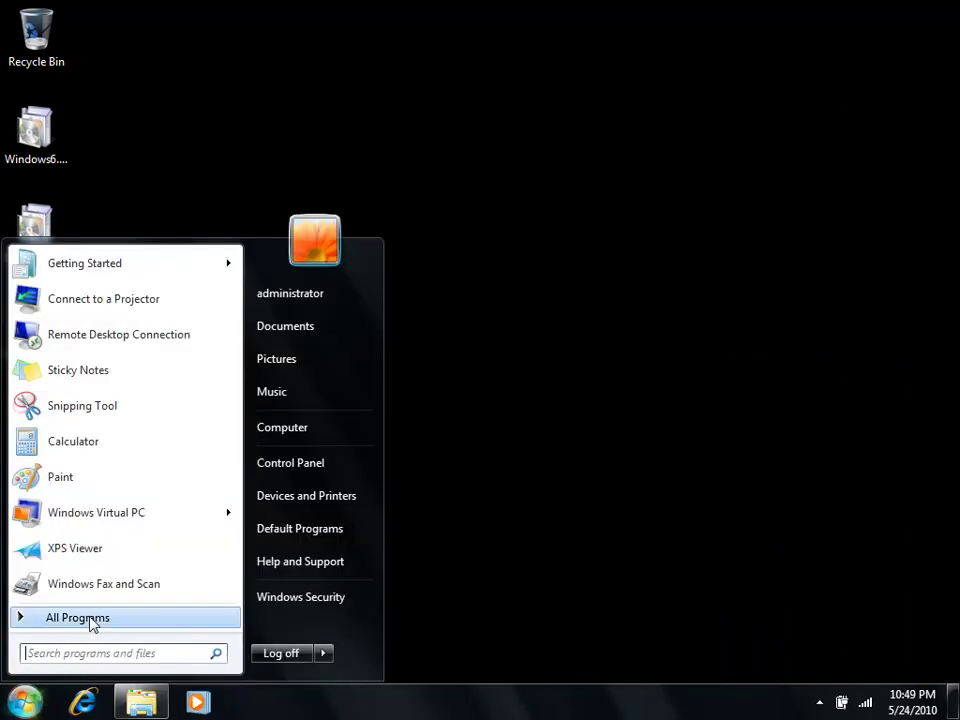
{"action": "left_click", "coordinate": [62, 626]}
{"action": "left_click", "coordinate": [107, 488]}
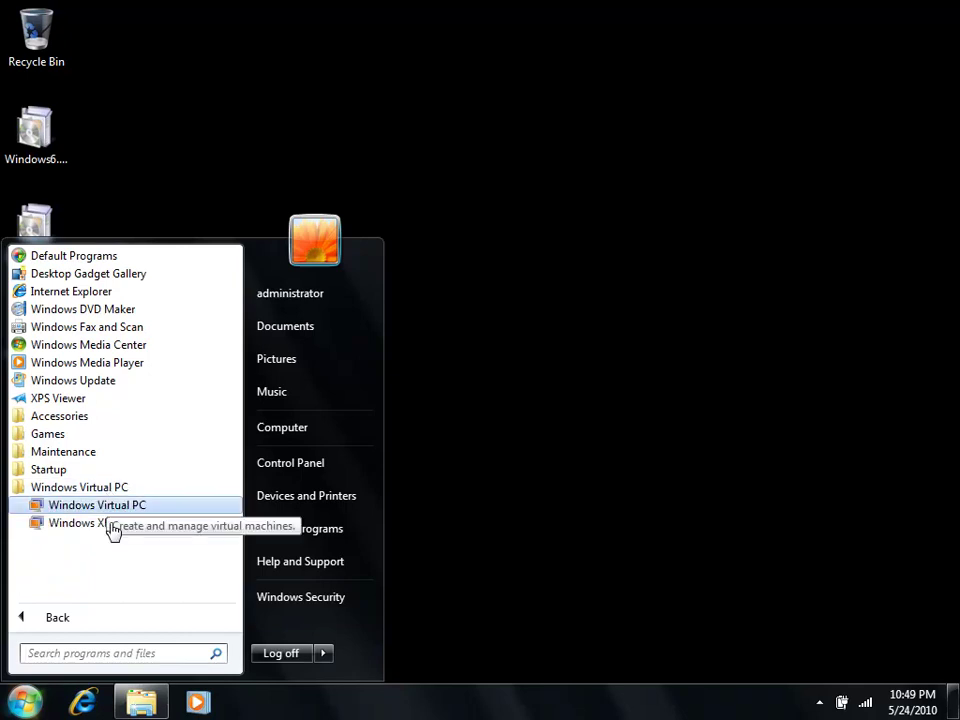
{"action": "left_click", "coordinate": [111, 526]}
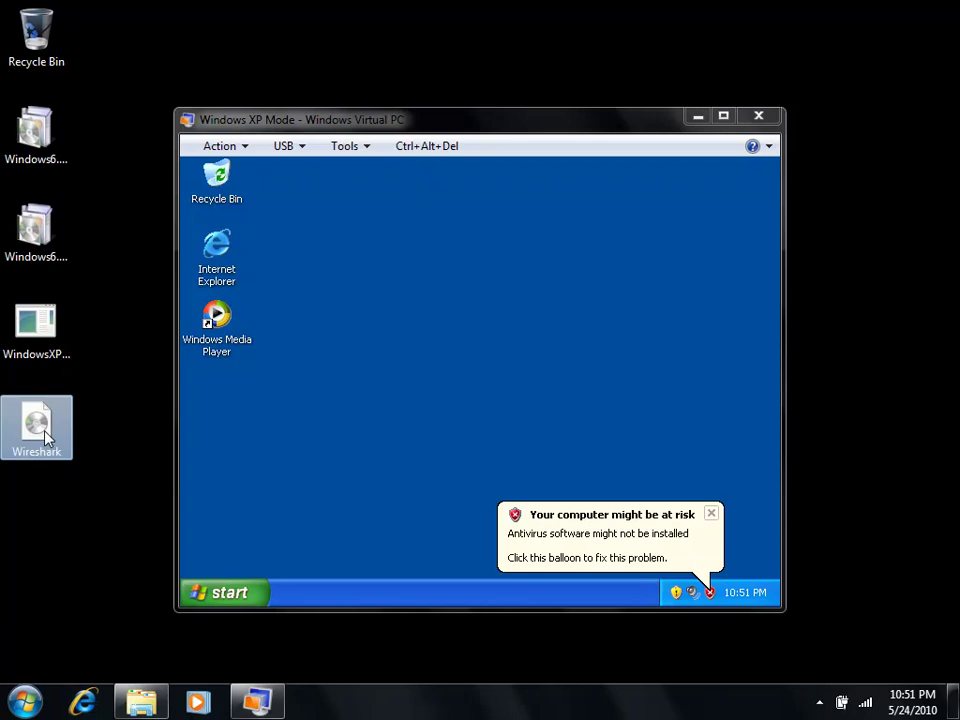
Step: Mount Wireshark.ISO from the Desktop as the XP Mode DVD drive image and save the settings
{"action": "left_click", "coordinate": [366, 148]}
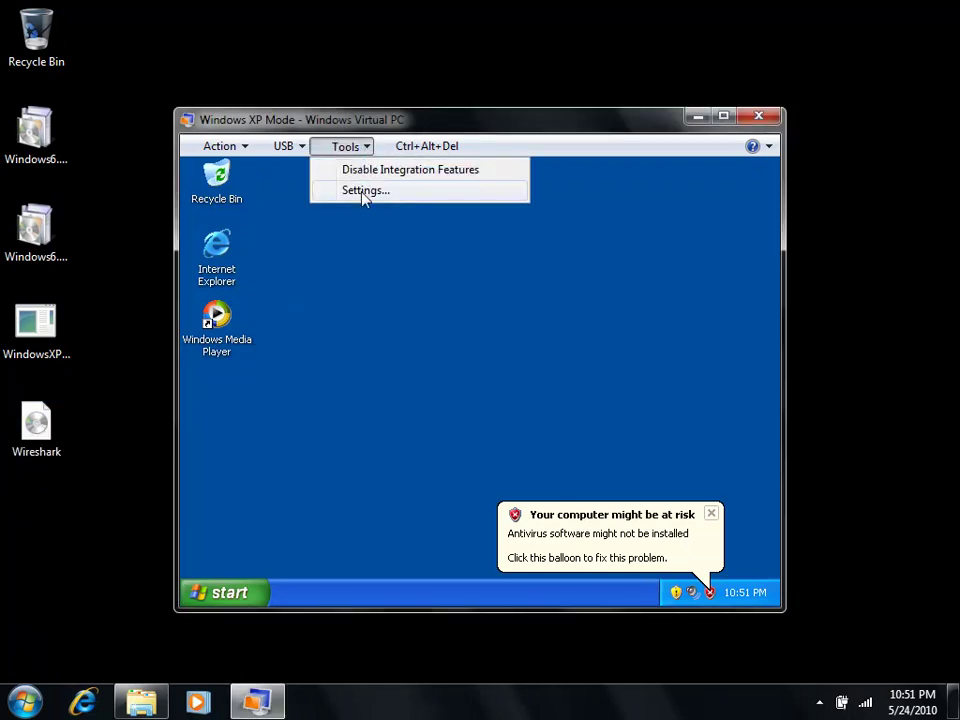
{"action": "left_click", "coordinate": [366, 190]}
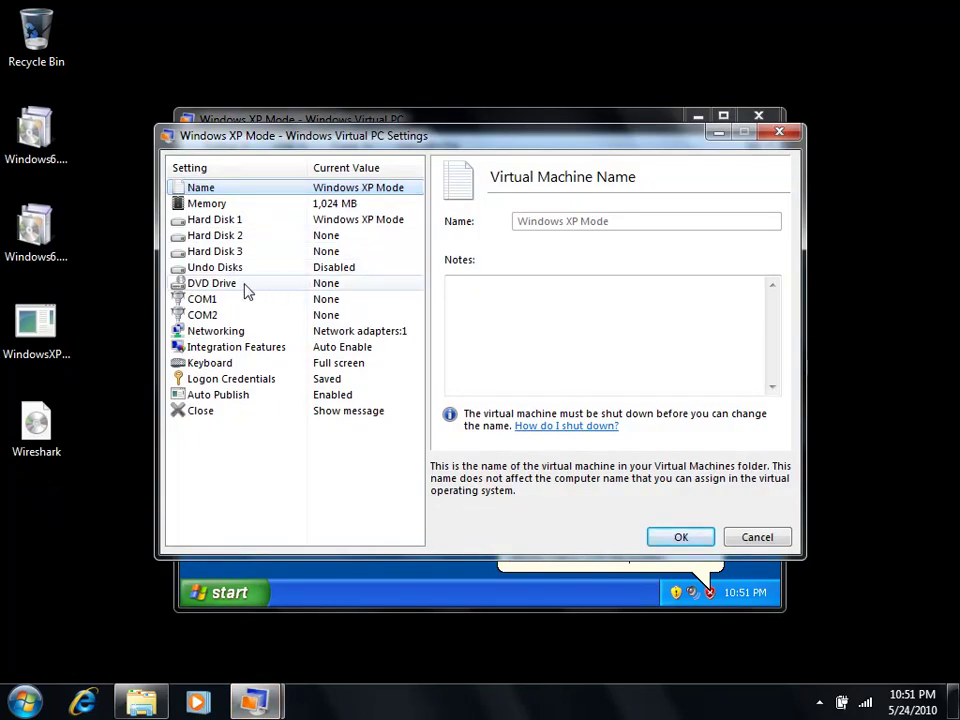
{"action": "left_click", "coordinate": [244, 287]}
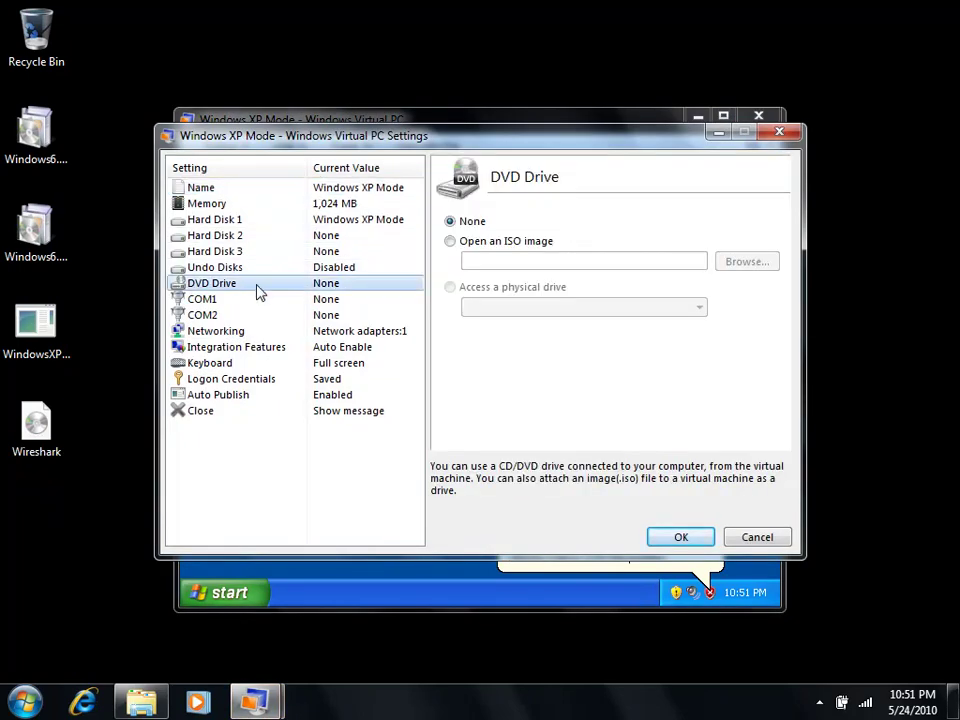
{"action": "left_click", "coordinate": [461, 244]}
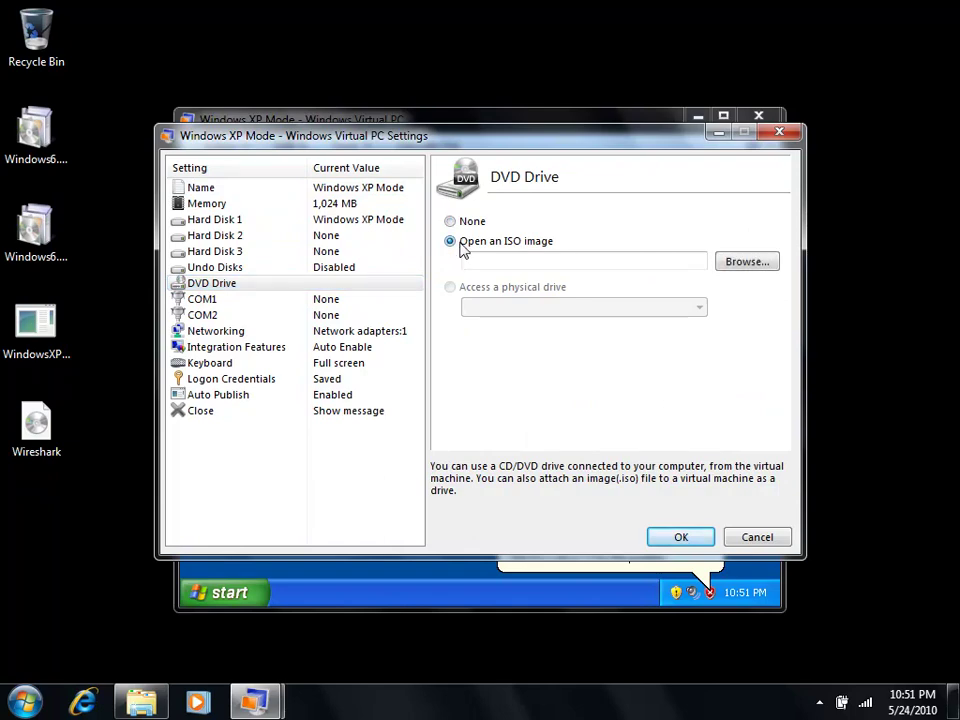
{"action": "left_click", "coordinate": [750, 266]}
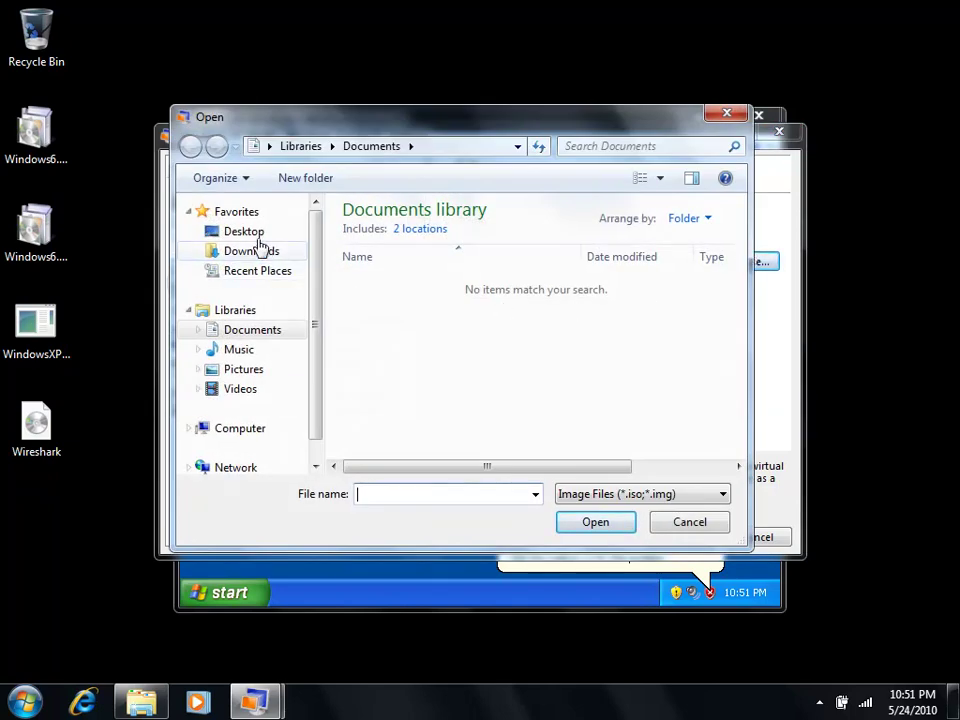
{"action": "left_click", "coordinate": [247, 236]}
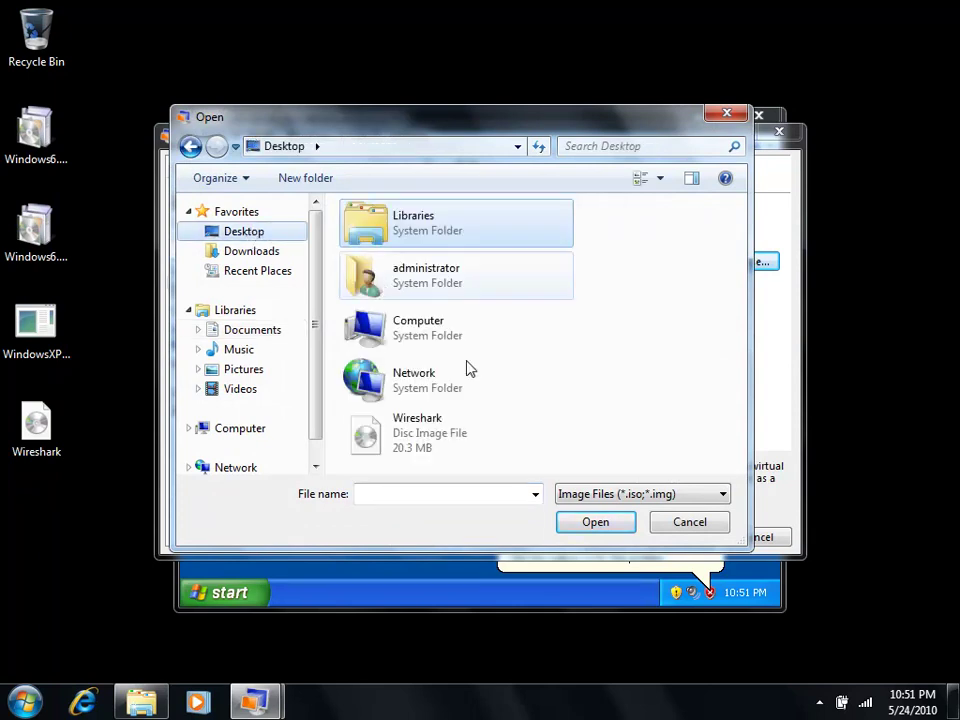
{"action": "left_click", "coordinate": [420, 447]}
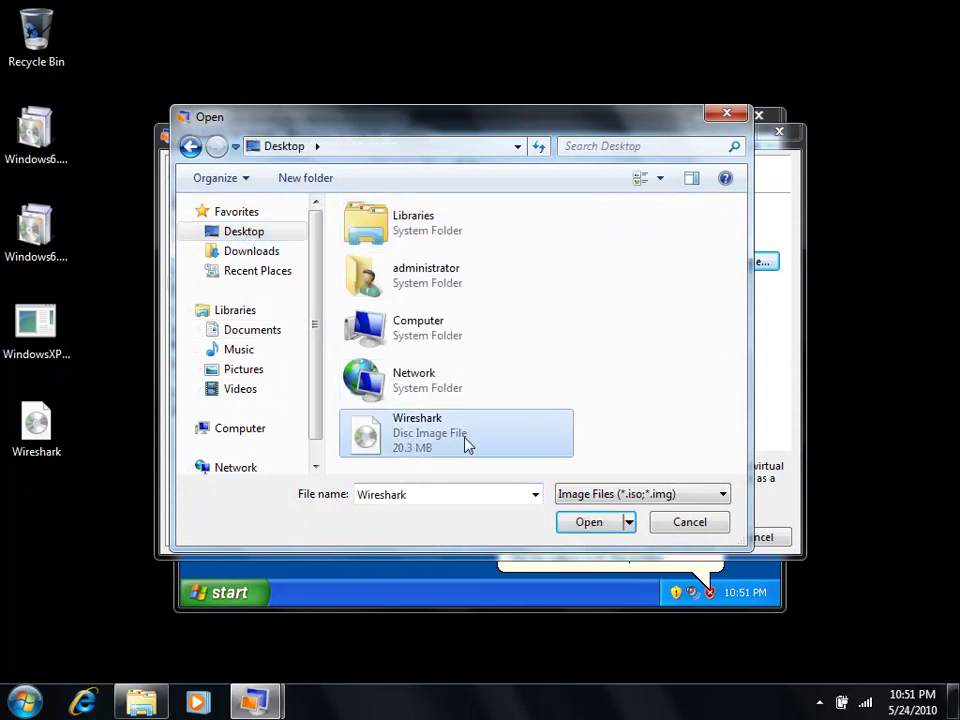
{"action": "left_click", "coordinate": [603, 524]}
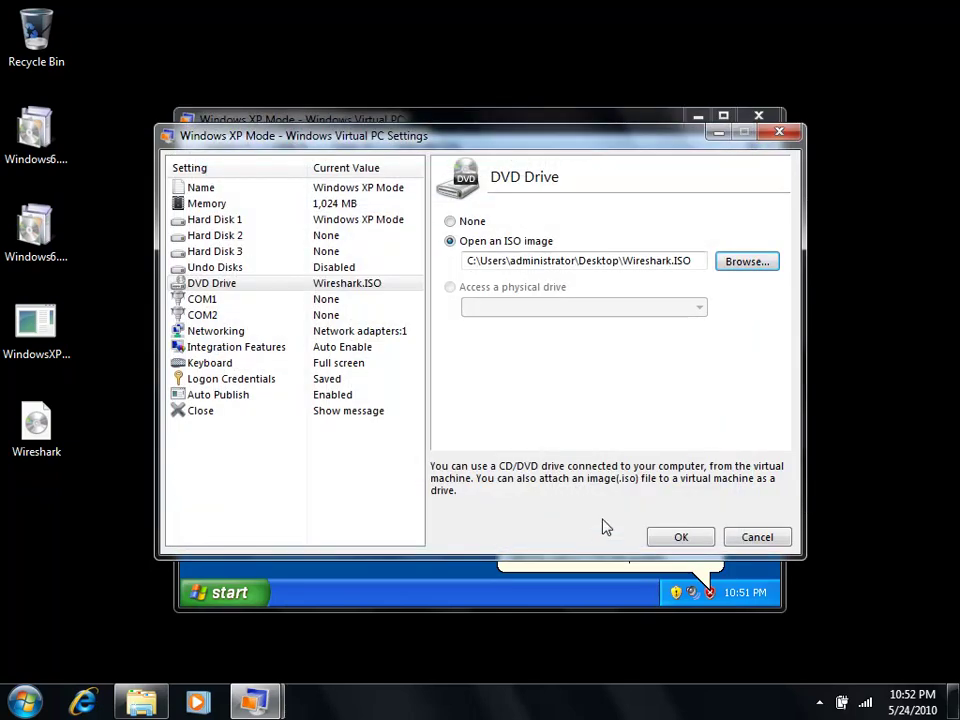
{"action": "left_click", "coordinate": [679, 539]}
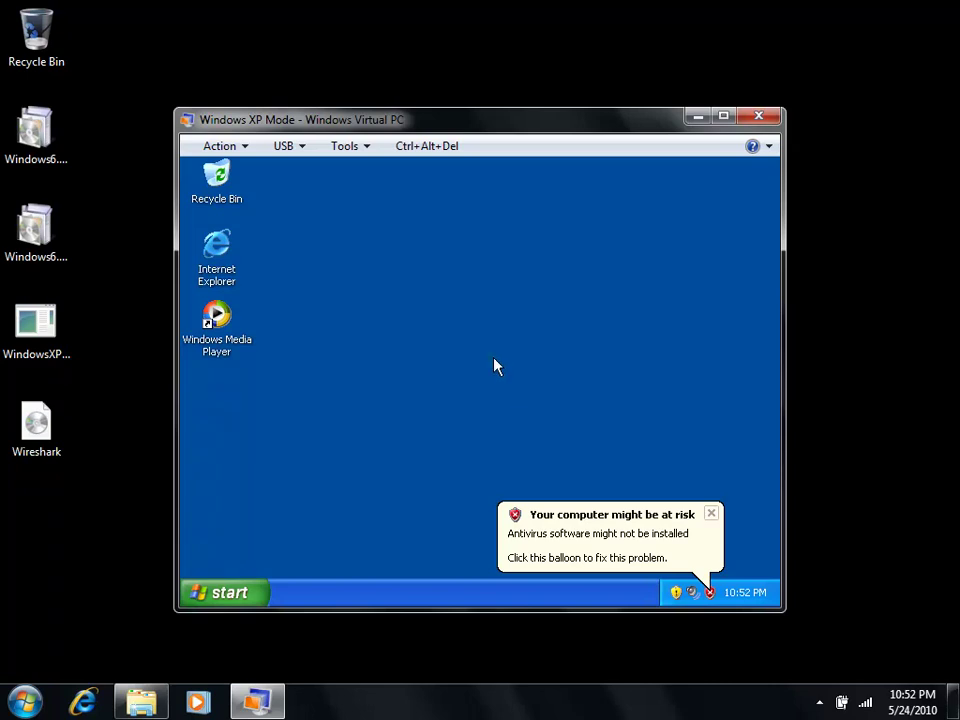
Step: In XP's My Computer, open drive D: and run the wireshark-setup-0.99.8 installer
{"action": "left_click", "coordinate": [259, 597]}
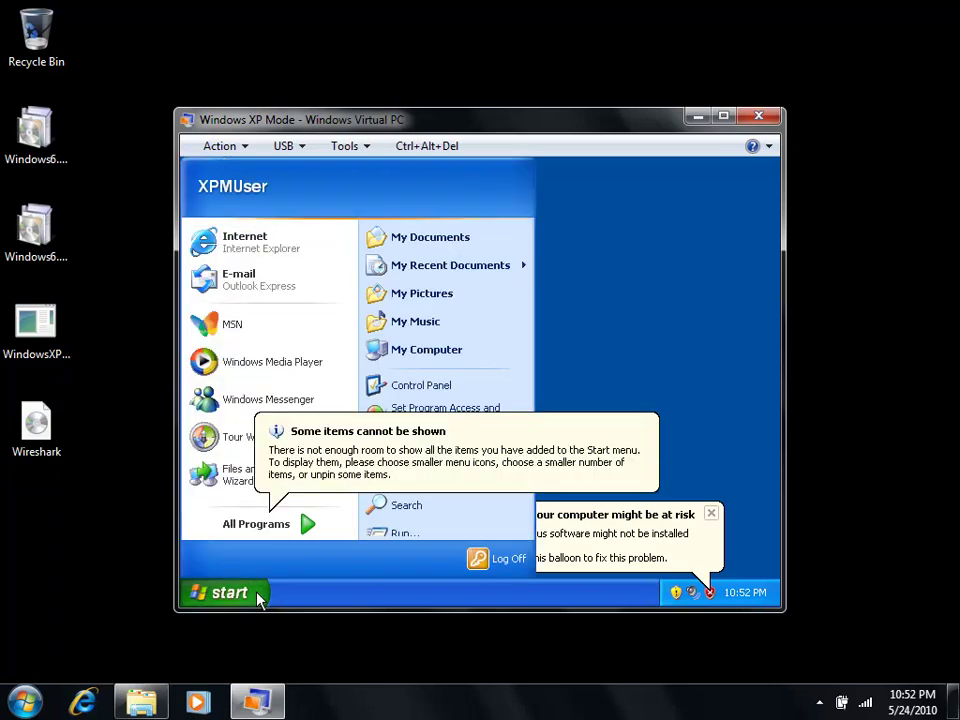
{"action": "left_click", "coordinate": [430, 355]}
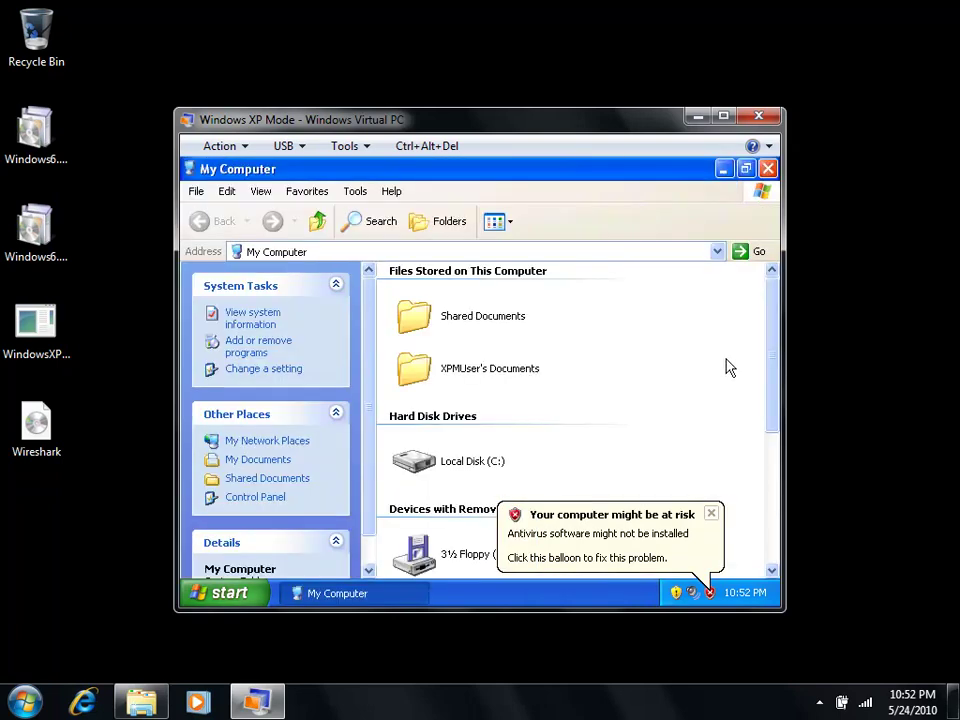
{"action": "left_click_drag", "start_coordinate": [776, 332], "coordinate": [776, 443]}
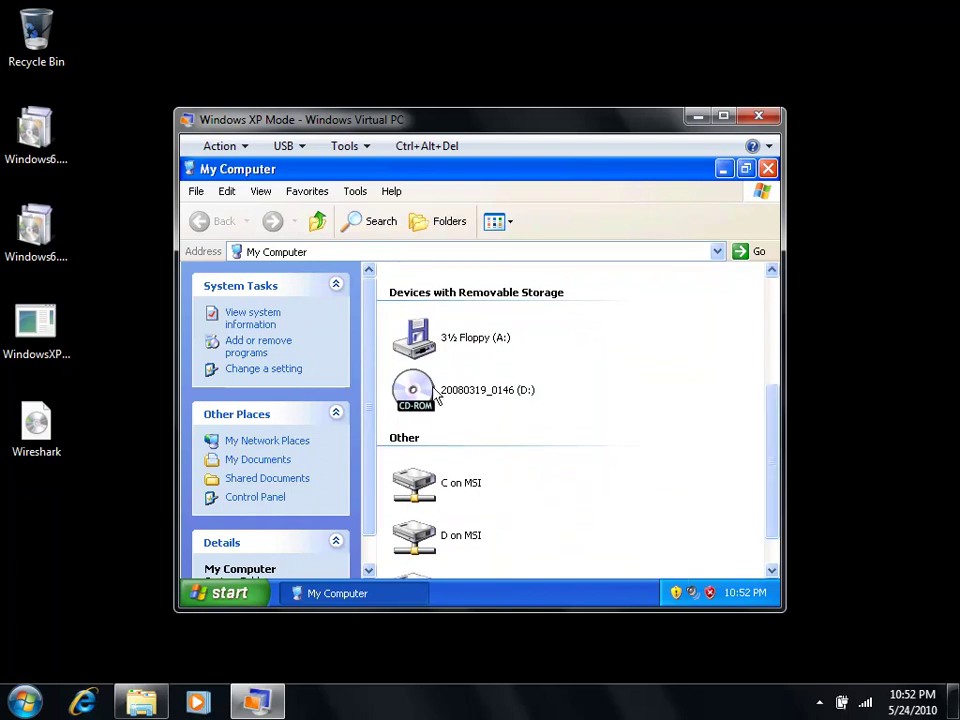
{"action": "double_click", "coordinate": [436, 396]}
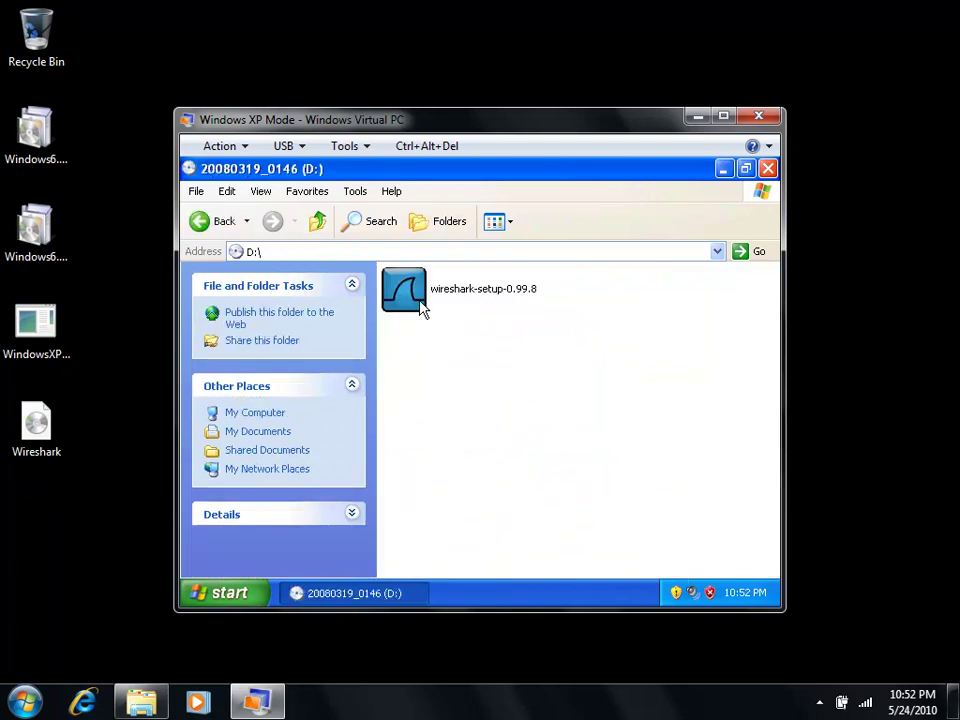
{"action": "mouse_move", "coordinate": [421, 306]}
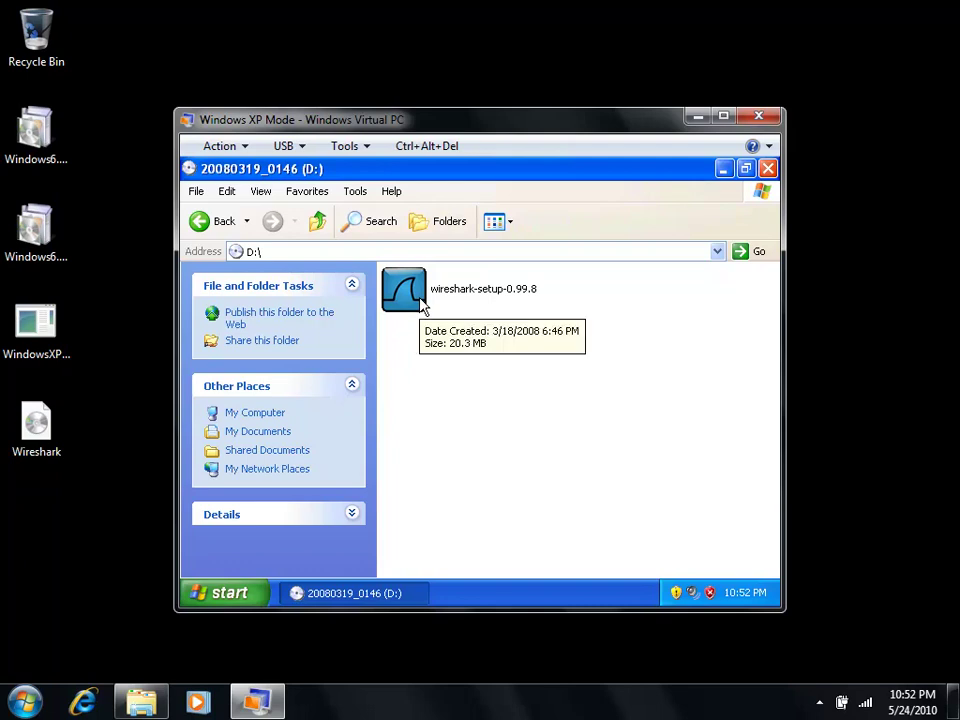
{"action": "left_click", "coordinate": [421, 306]}
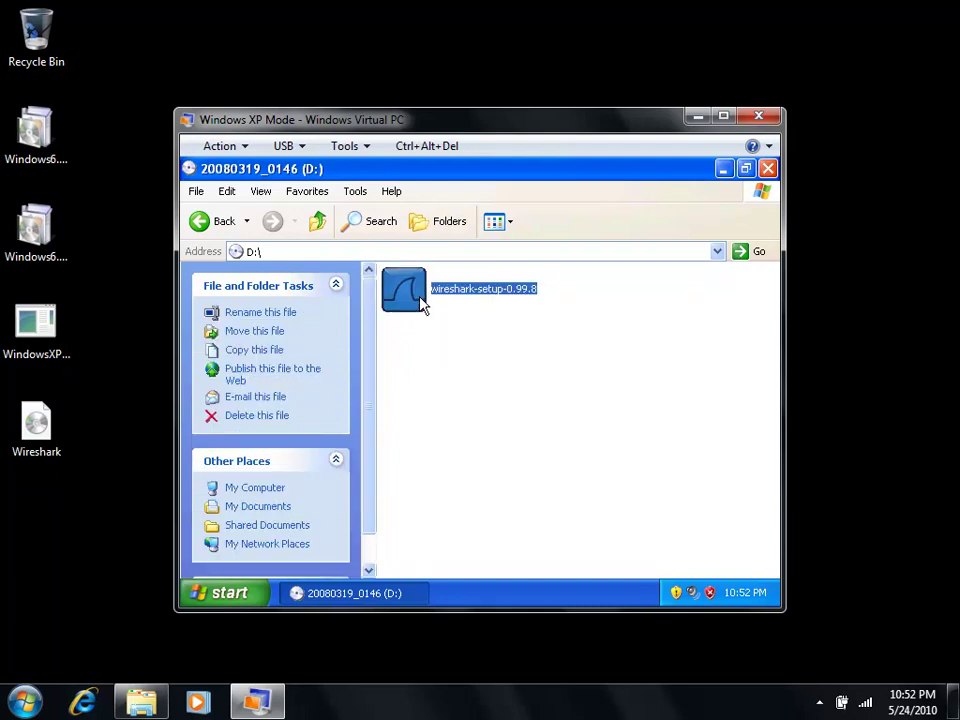
{"action": "double_click", "coordinate": [421, 299]}
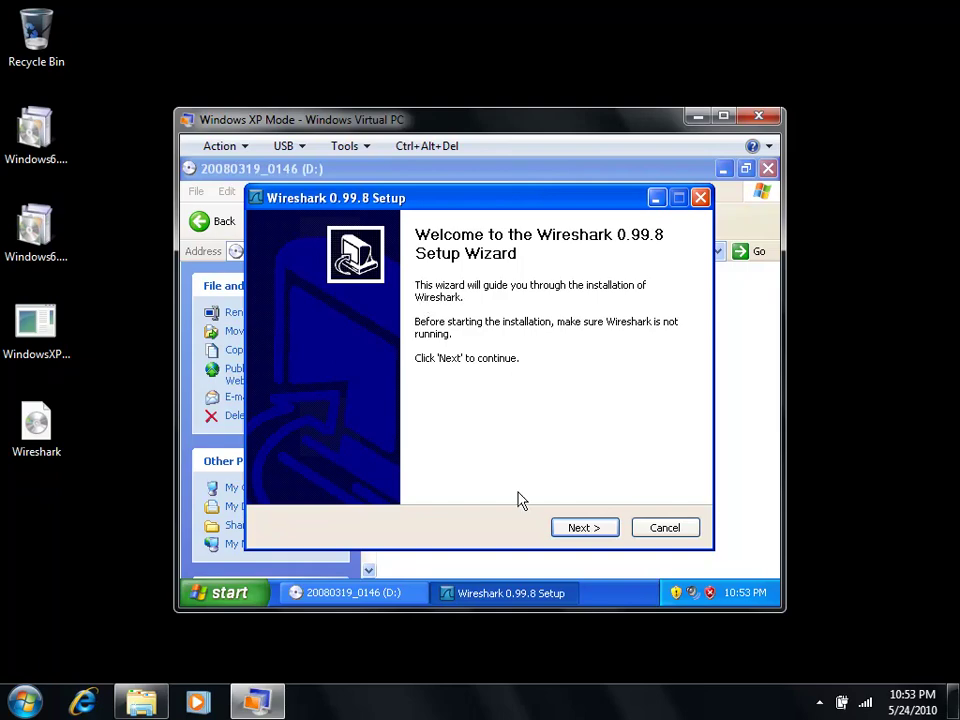
Step: Install Wireshark 0.99.8 with WinPcap 4.0.2, accepting the license and default components, shortcuts and location
{"action": "left_click", "coordinate": [588, 528]}
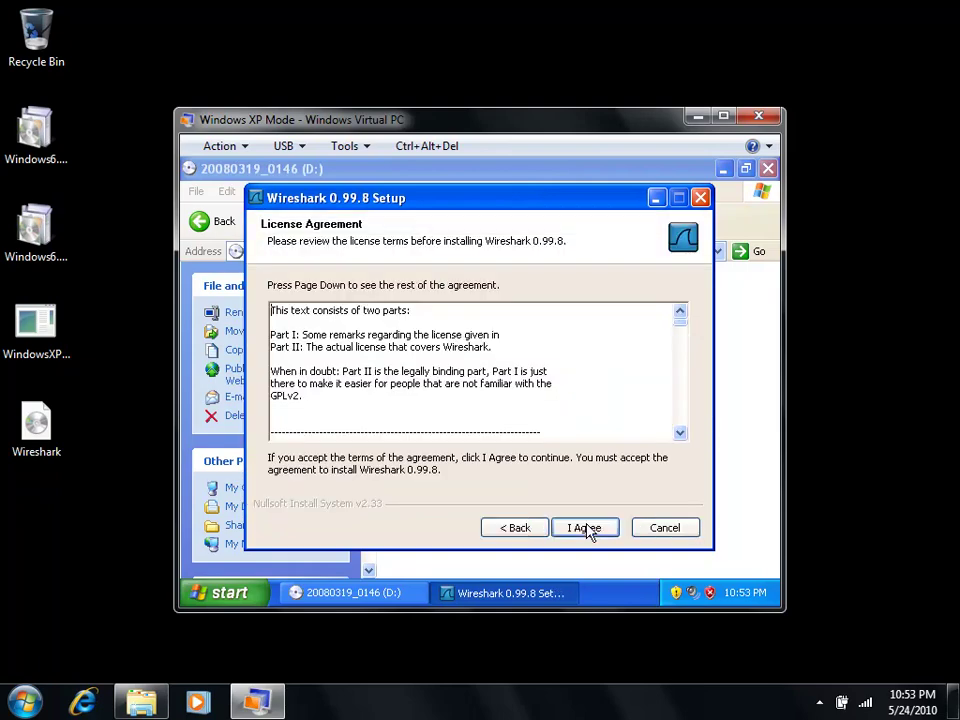
{"action": "left_click", "coordinate": [588, 528]}
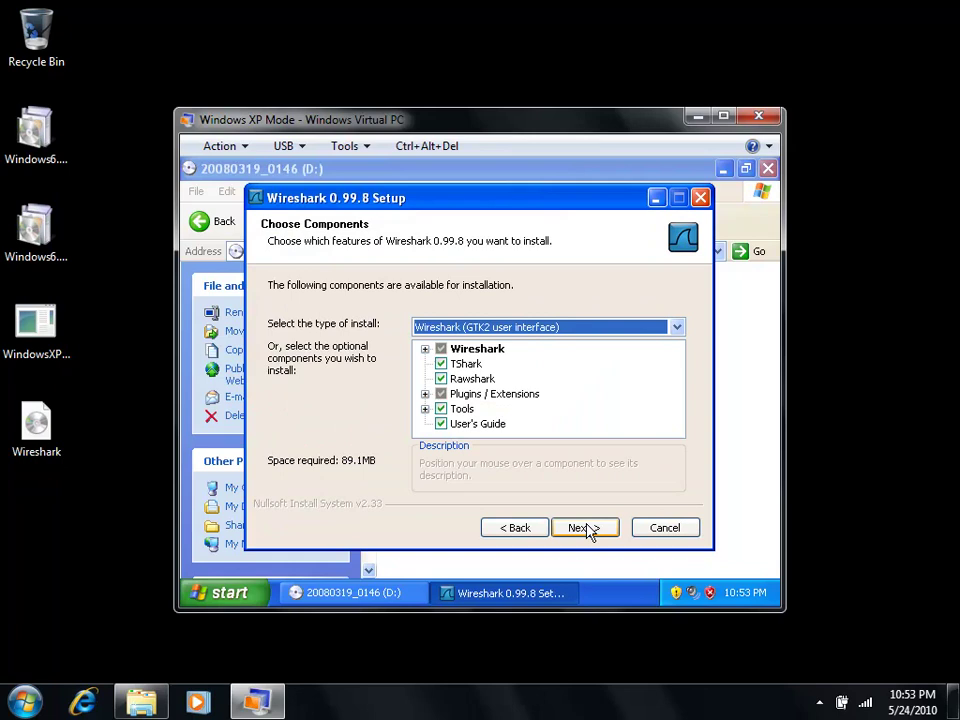
{"action": "left_click", "coordinate": [588, 530]}
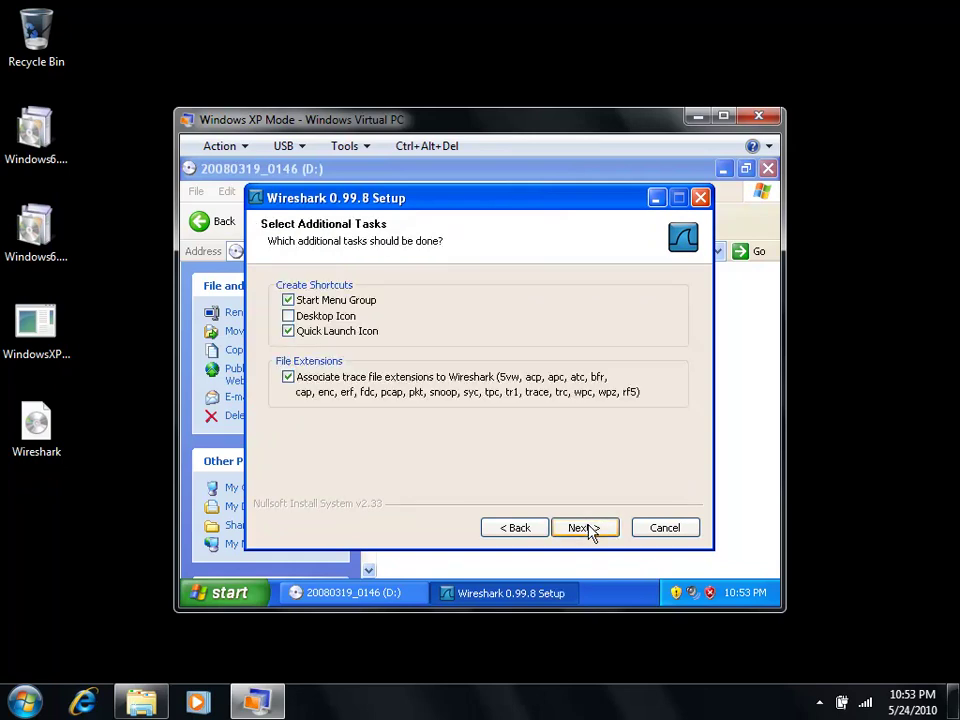
{"action": "left_click", "coordinate": [588, 529]}
{"action": "left_click", "coordinate": [588, 529]}
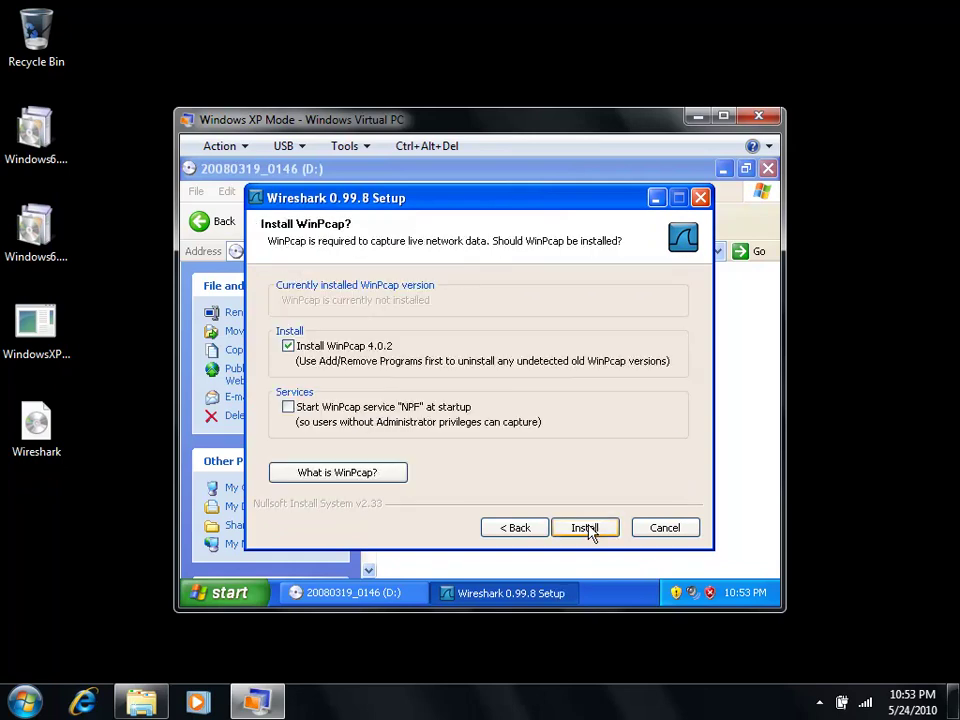
{"action": "left_click", "coordinate": [586, 529]}
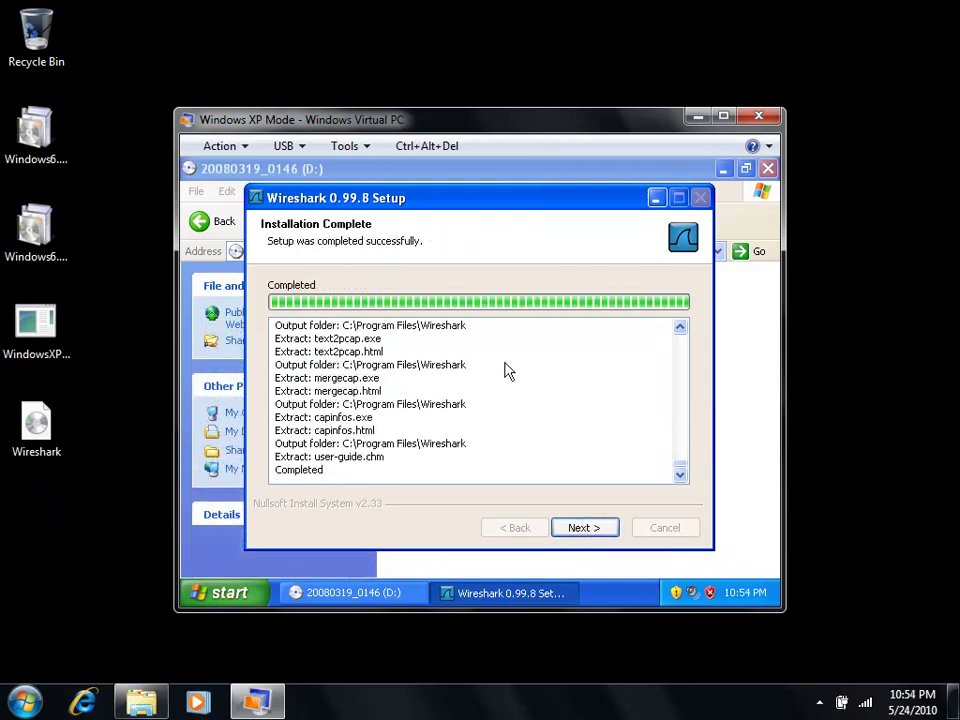
{"action": "left_click", "coordinate": [585, 527]}
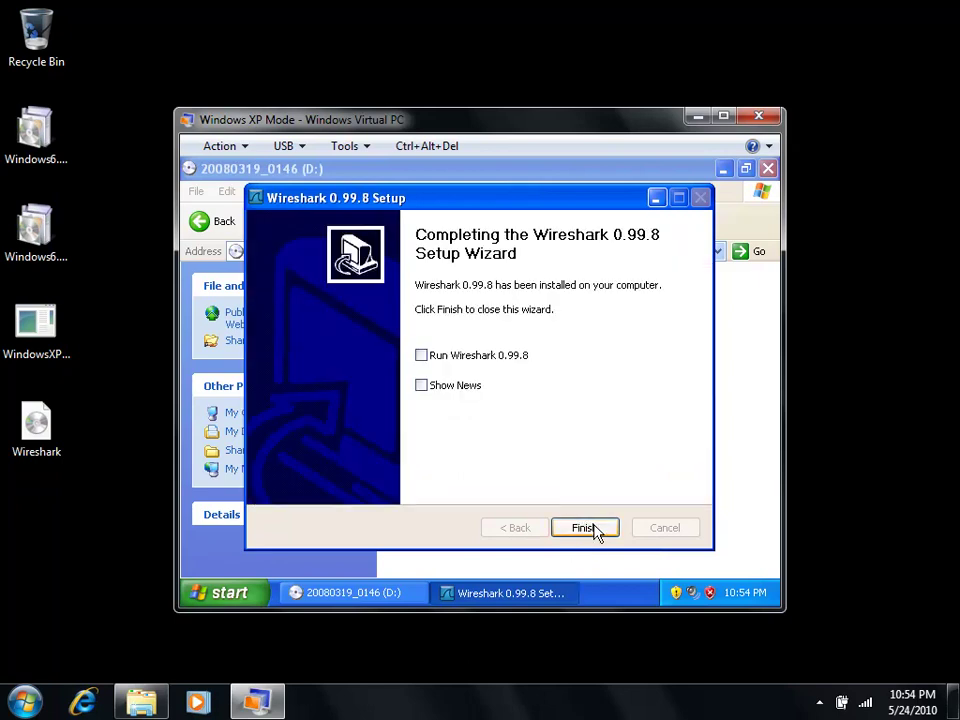
{"action": "left_click", "coordinate": [595, 532]}
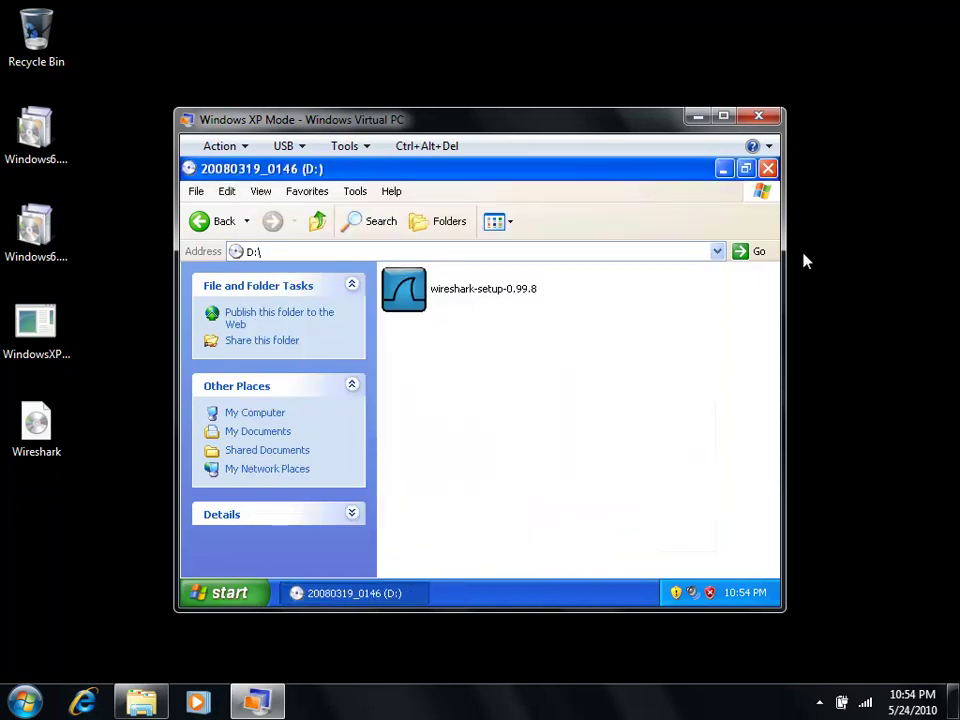
Step: Close the D: folder and confirm Wireshark appears under XP's All Programs menu
{"action": "left_click", "coordinate": [768, 169]}
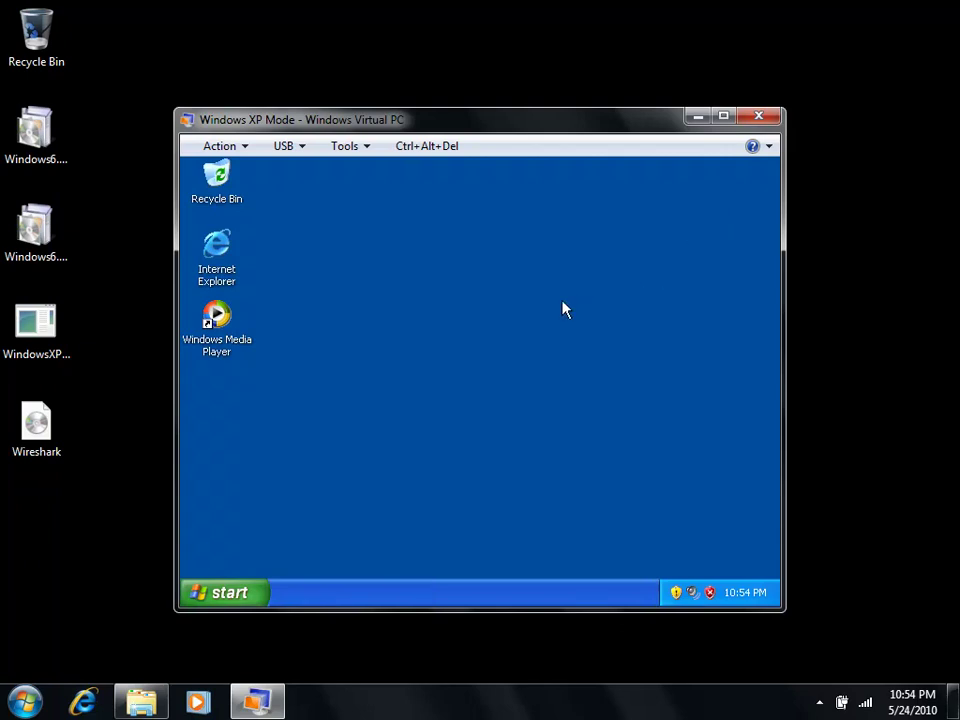
{"action": "left_click", "coordinate": [250, 598]}
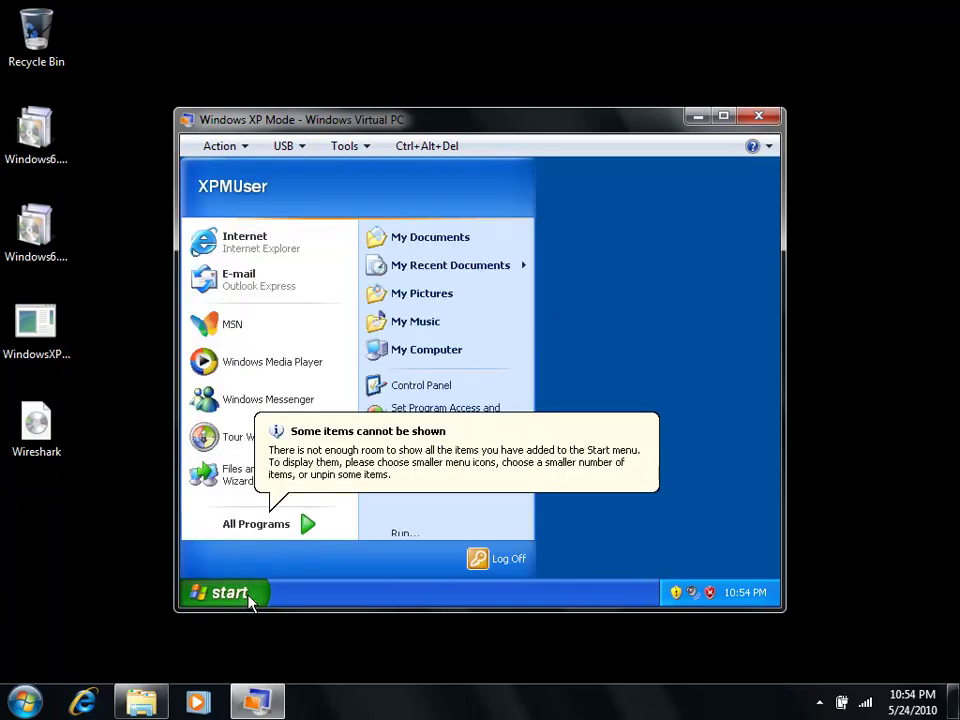
{"action": "mouse_move", "coordinate": [281, 531]}
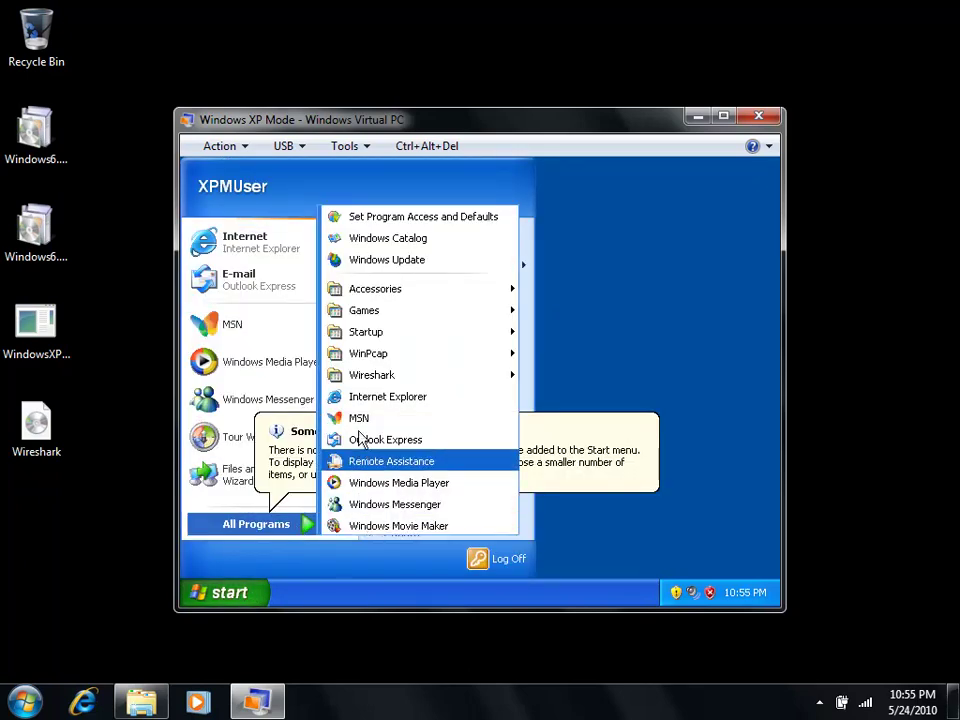
{"action": "mouse_move", "coordinate": [391, 386]}
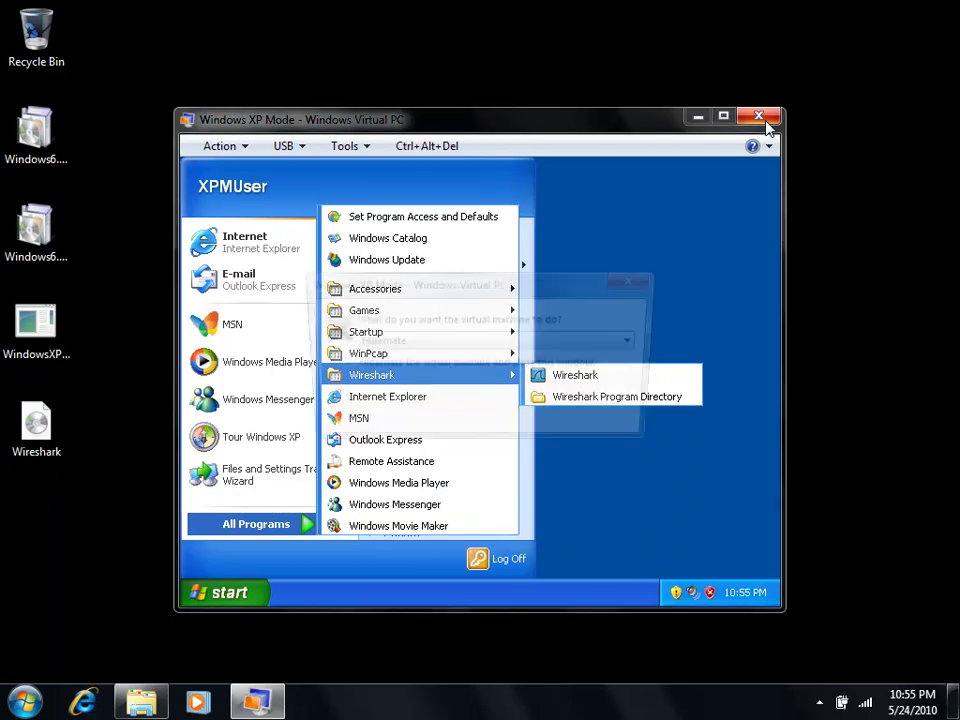
Step: Close the XP Mode window with Shut down as the close action
{"action": "left_click", "coordinate": [764, 122]}
{"action": "left_click", "coordinate": [508, 345]}
{"action": "left_click", "coordinate": [479, 375]}
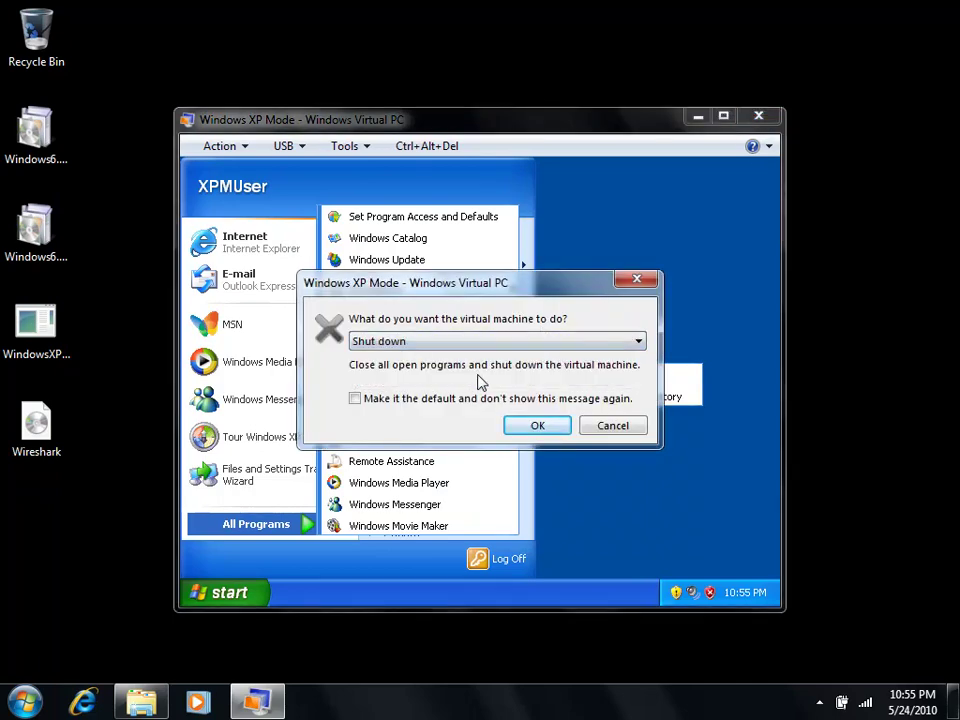
{"action": "left_click", "coordinate": [549, 429]}
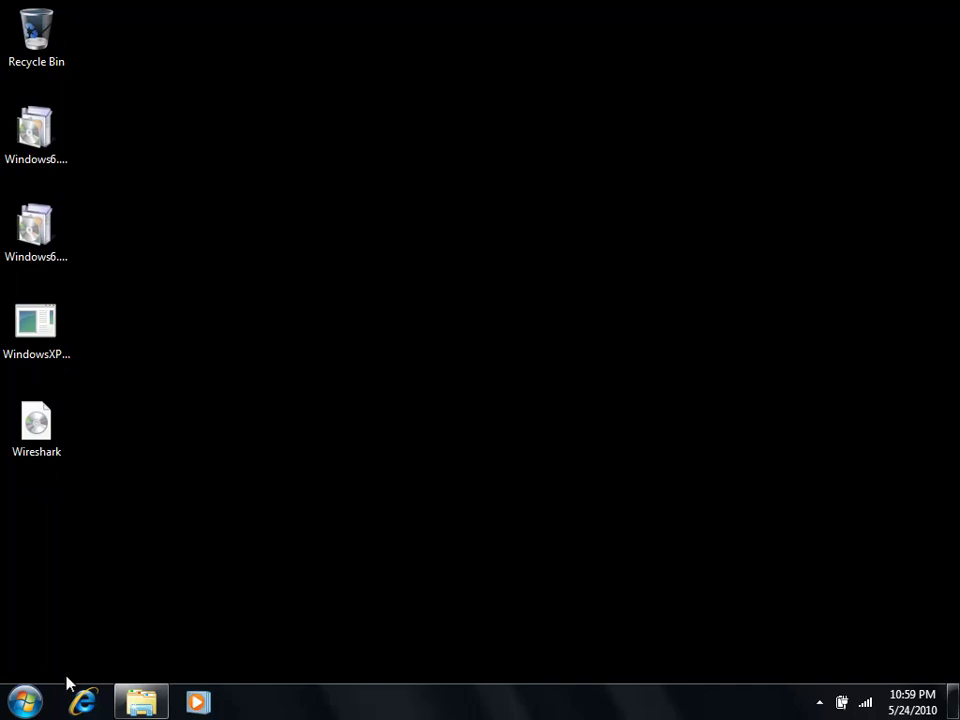
{"action": "left_click", "coordinate": [36, 703]}
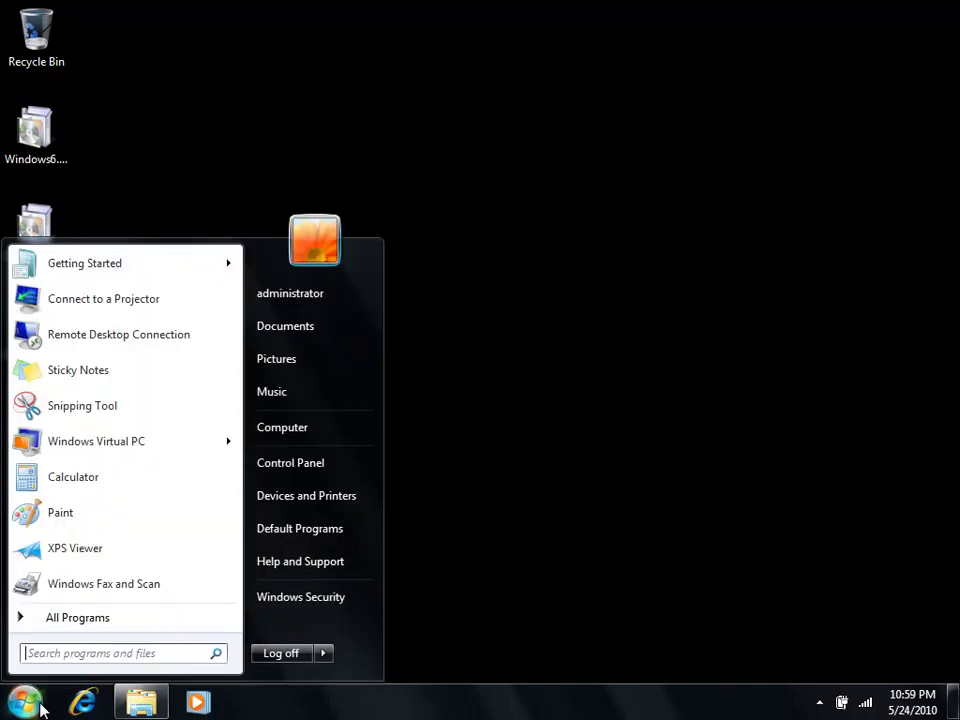
{"action": "left_click", "coordinate": [100, 620]}
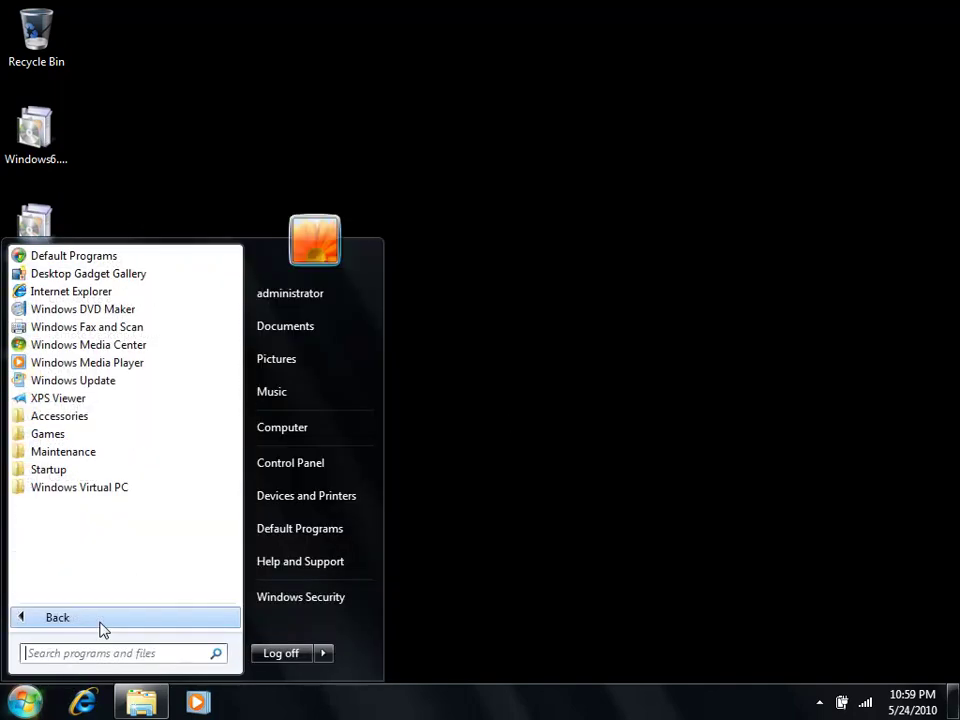
{"action": "left_click", "coordinate": [110, 490]}
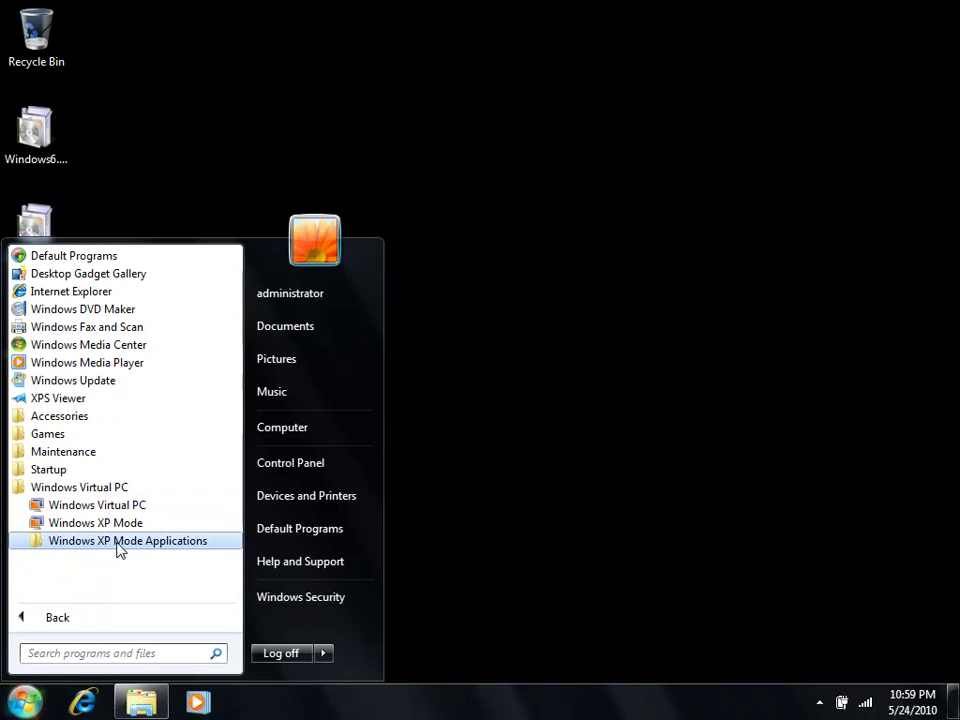
{"action": "left_click", "coordinate": [118, 543]}
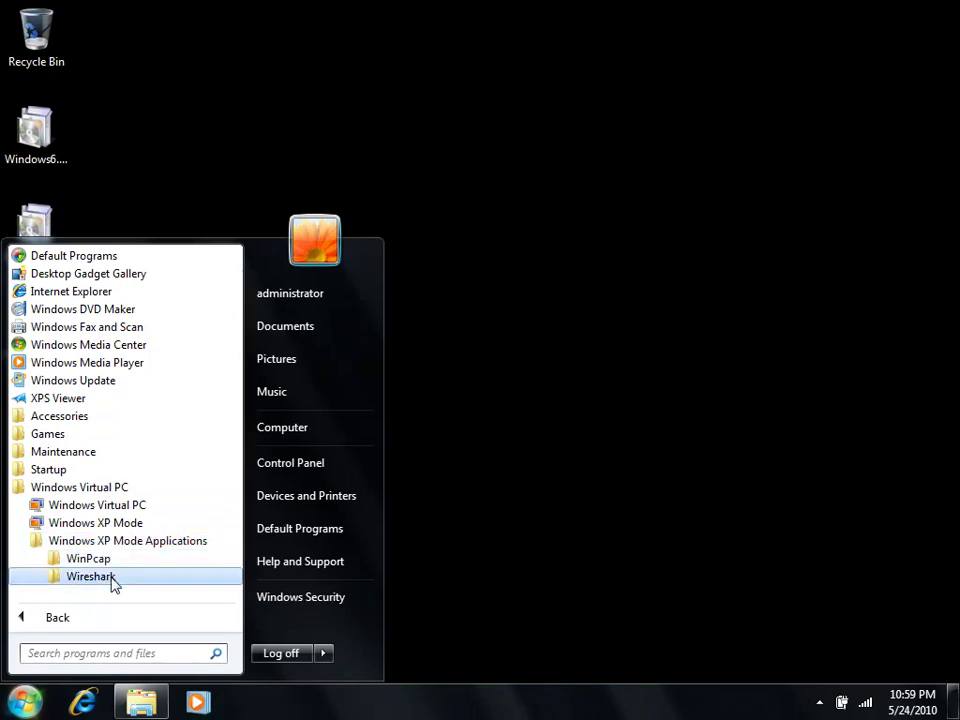
{"action": "left_click", "coordinate": [90, 577]}
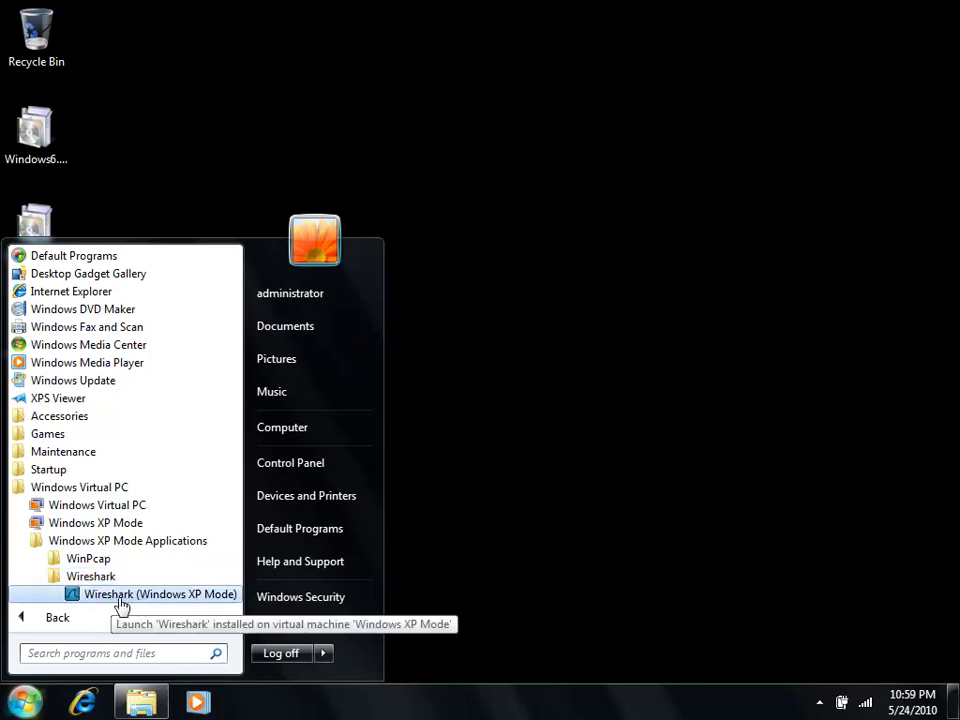
{"action": "left_click", "coordinate": [136, 598]}
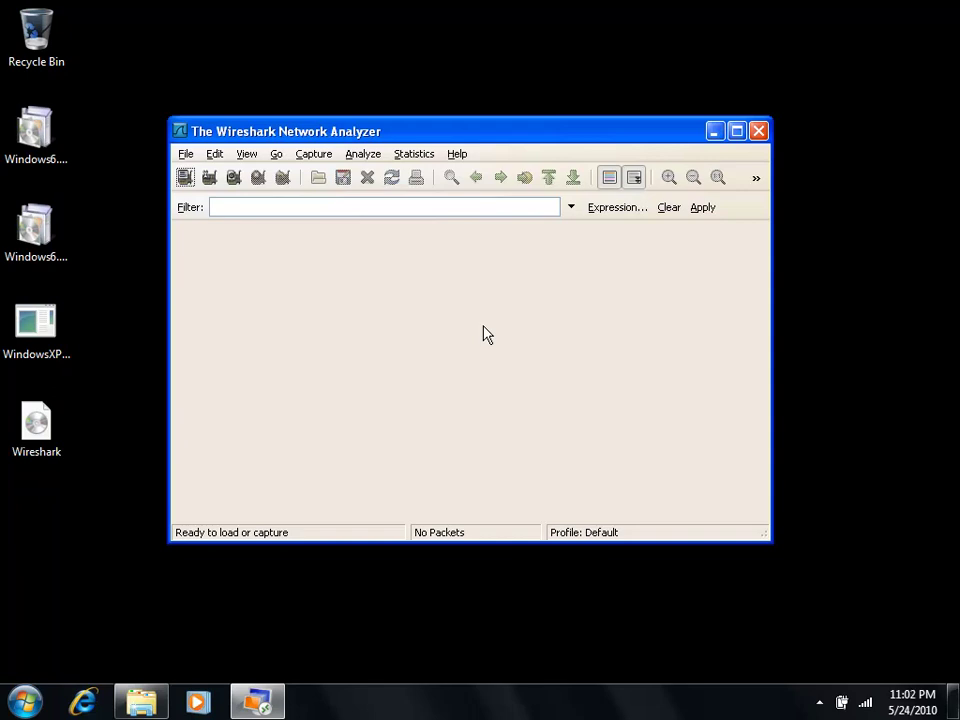
{"action": "left_click", "coordinate": [757, 131]}
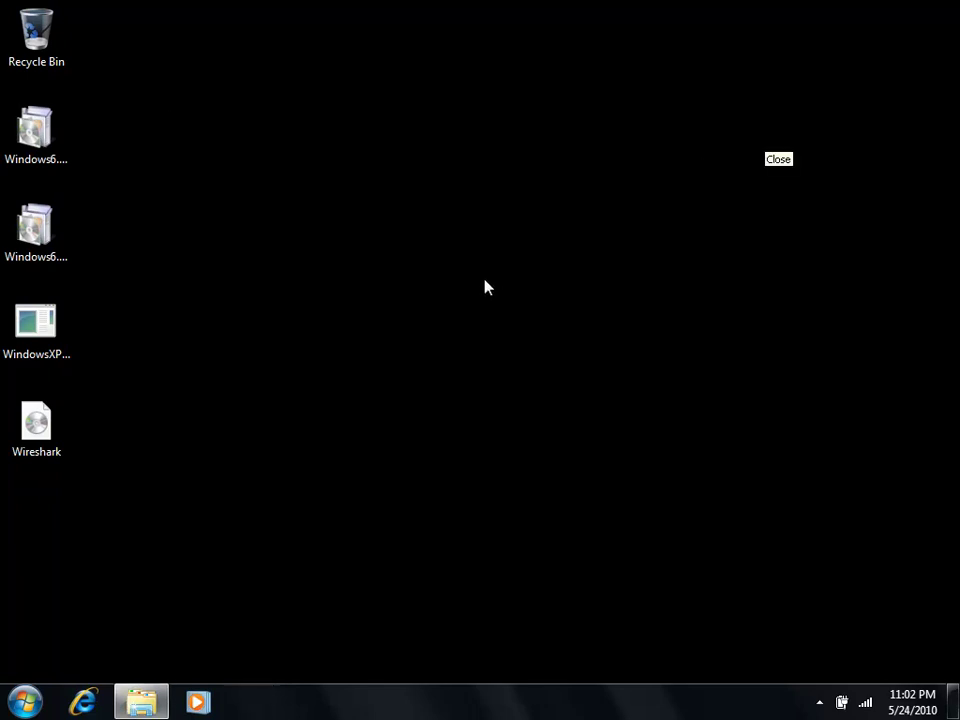
Step: Relaunch the full Windows XP Mode desktop from the Start menu, closing all open virtual applications
{"action": "left_click", "coordinate": [28, 698]}
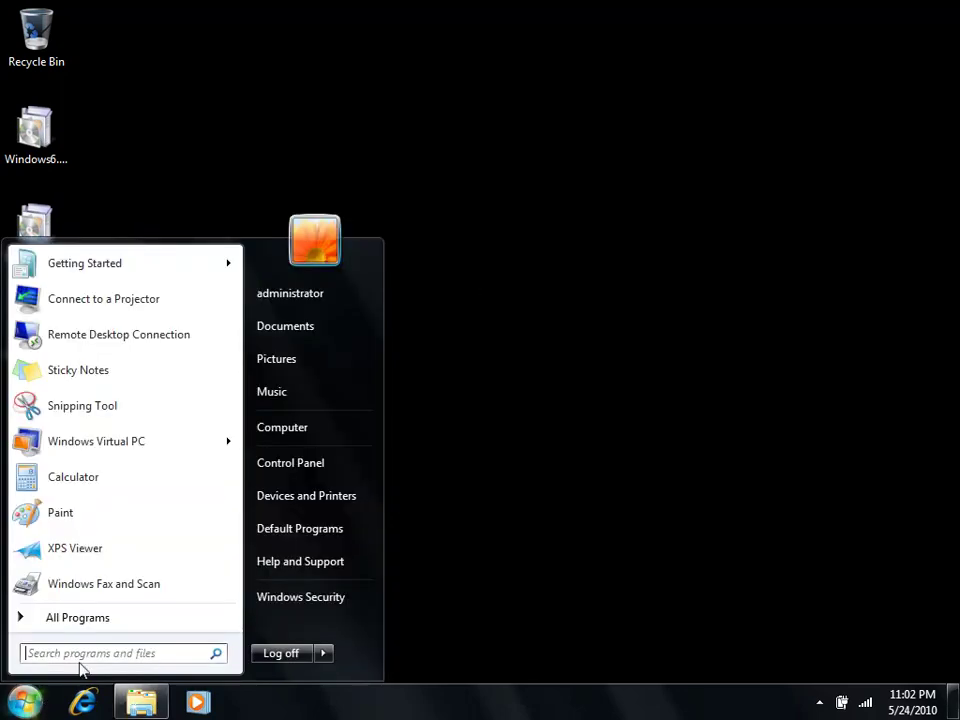
{"action": "left_click", "coordinate": [112, 620]}
{"action": "left_click", "coordinate": [94, 487]}
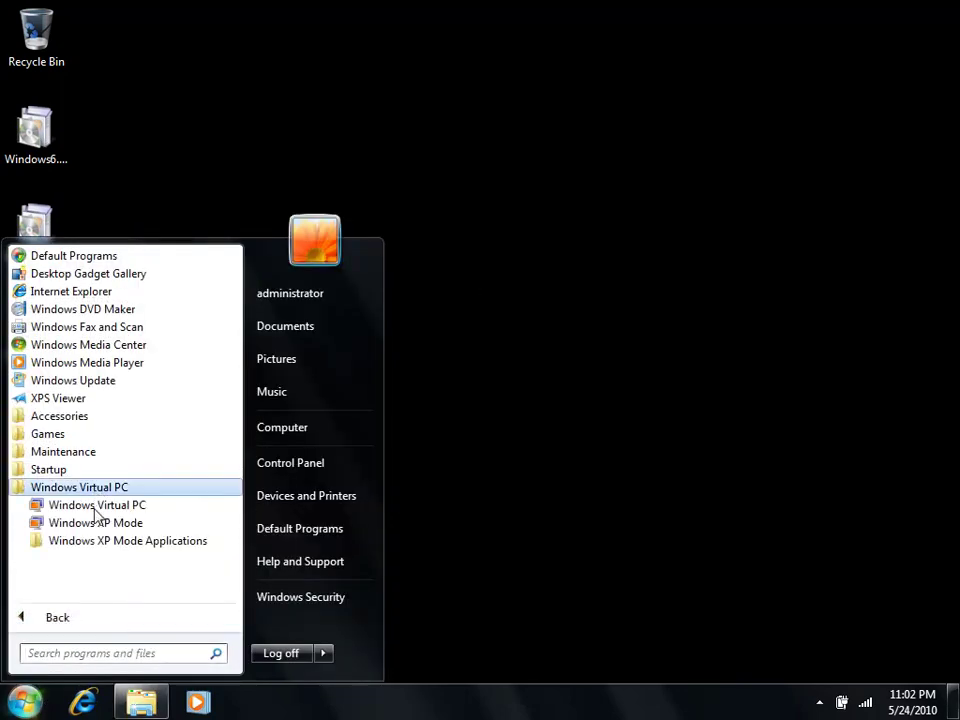
{"action": "left_click", "coordinate": [97, 523]}
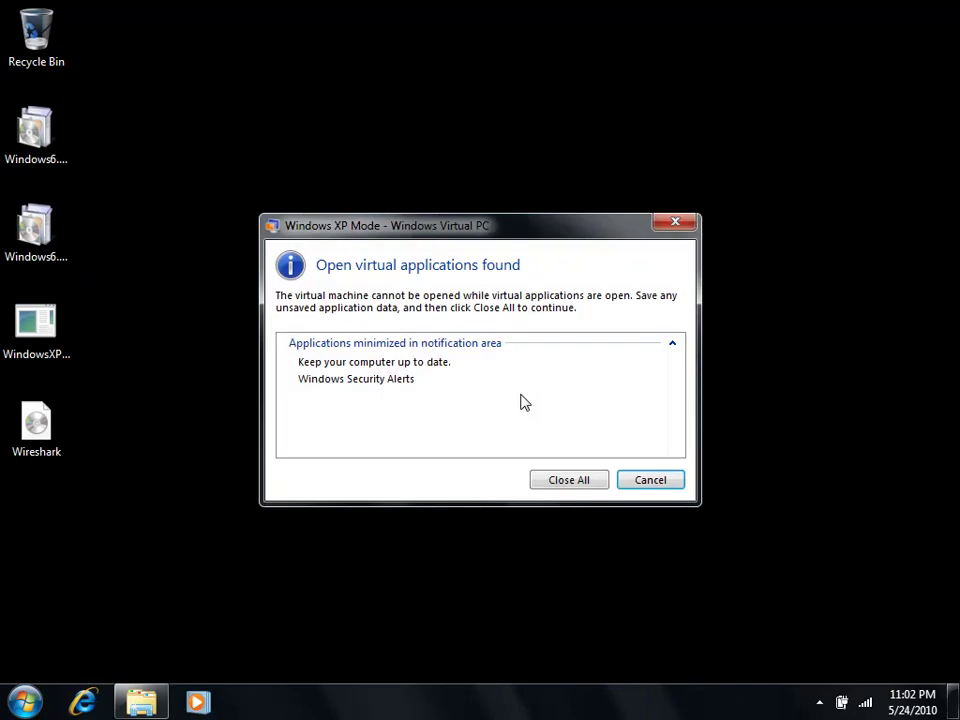
{"action": "key", "text": "Return"}
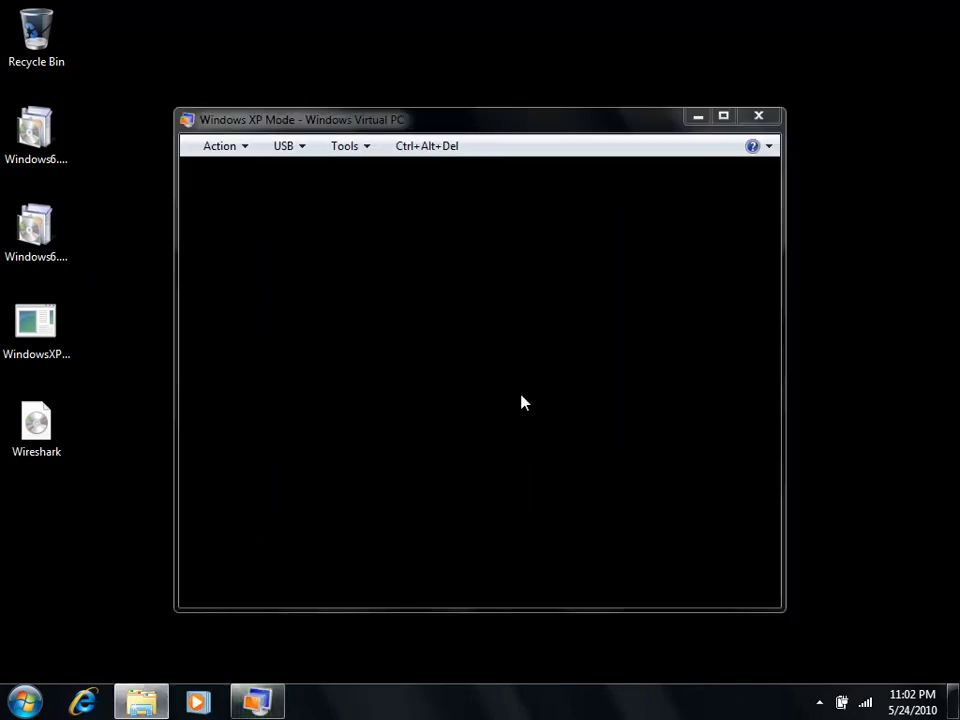